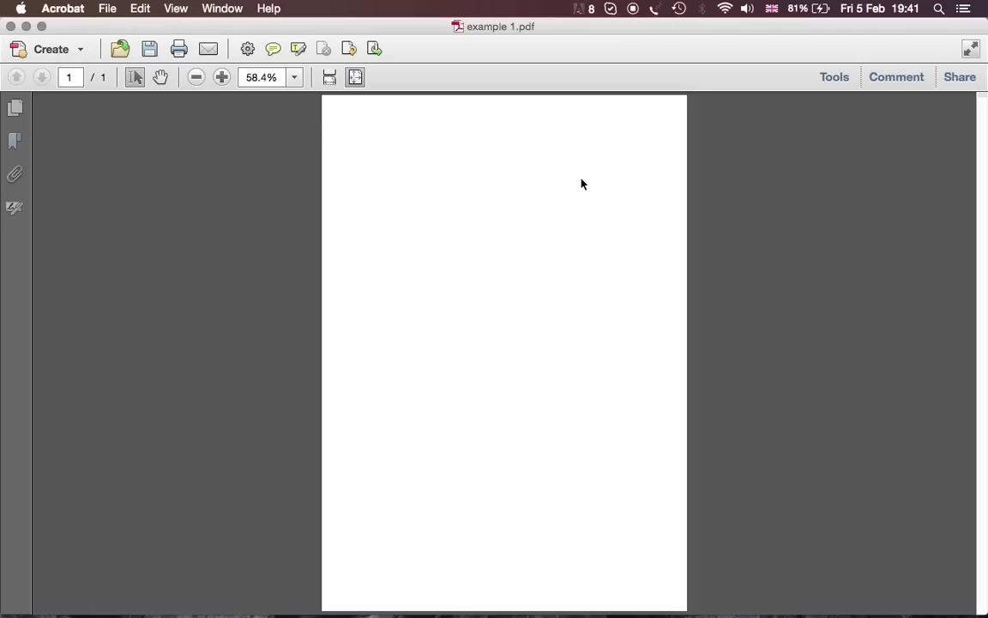
pyautogui.hotkey('ctrl', 'Up')
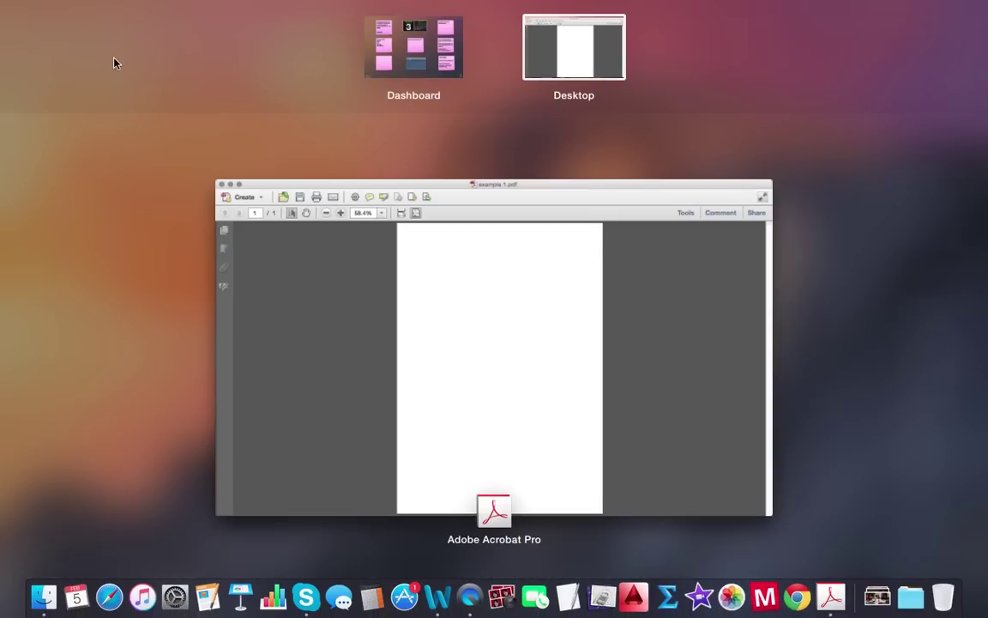
pyautogui.click(475, 300)
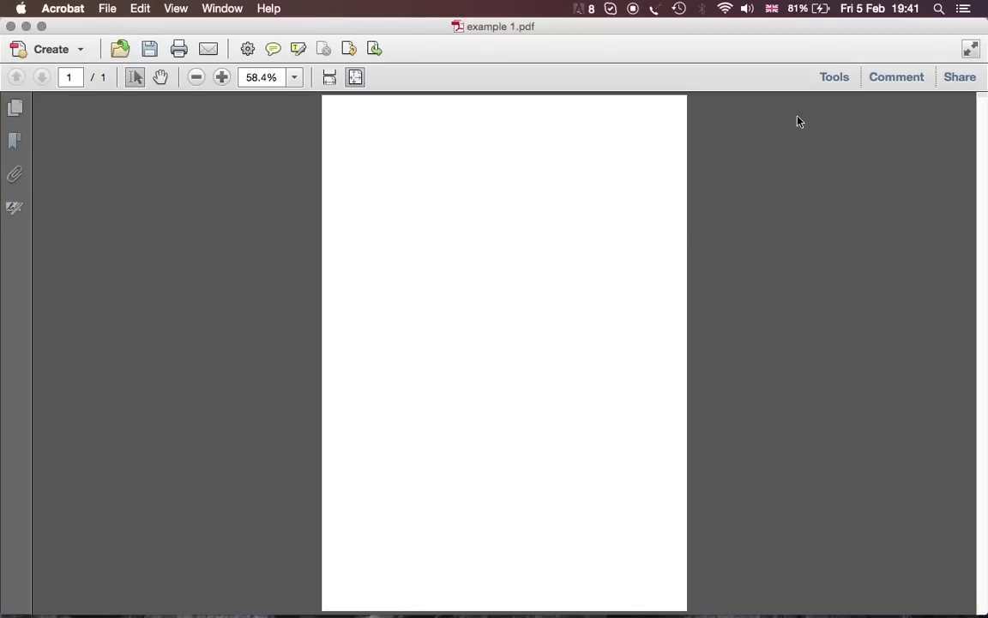
# - Add a typewriter text box reading "Form Sample" near the top of the blank page
pyautogui.click(831, 79)
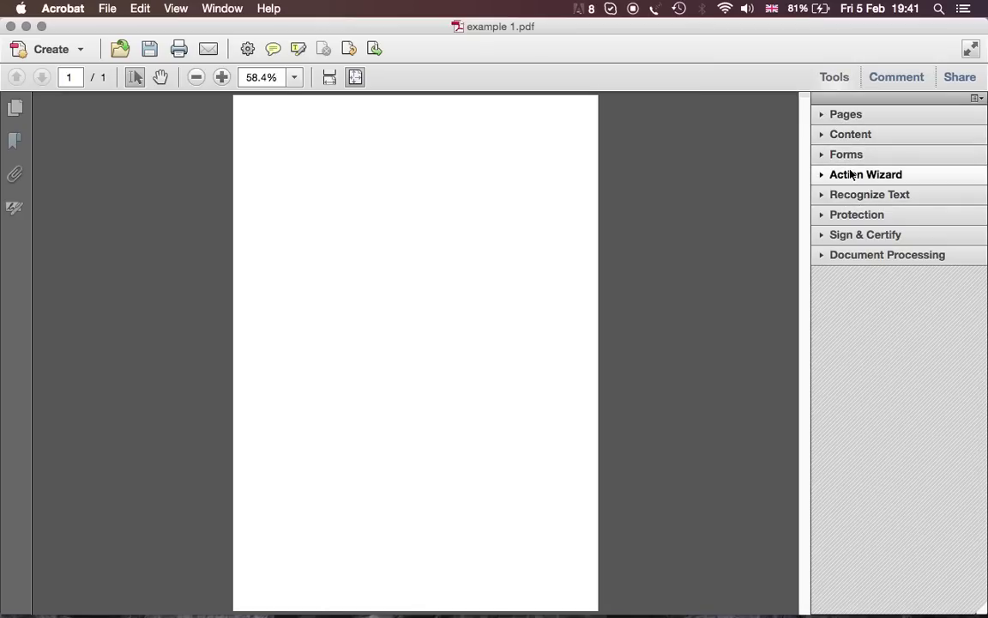
pyautogui.click(851, 135)
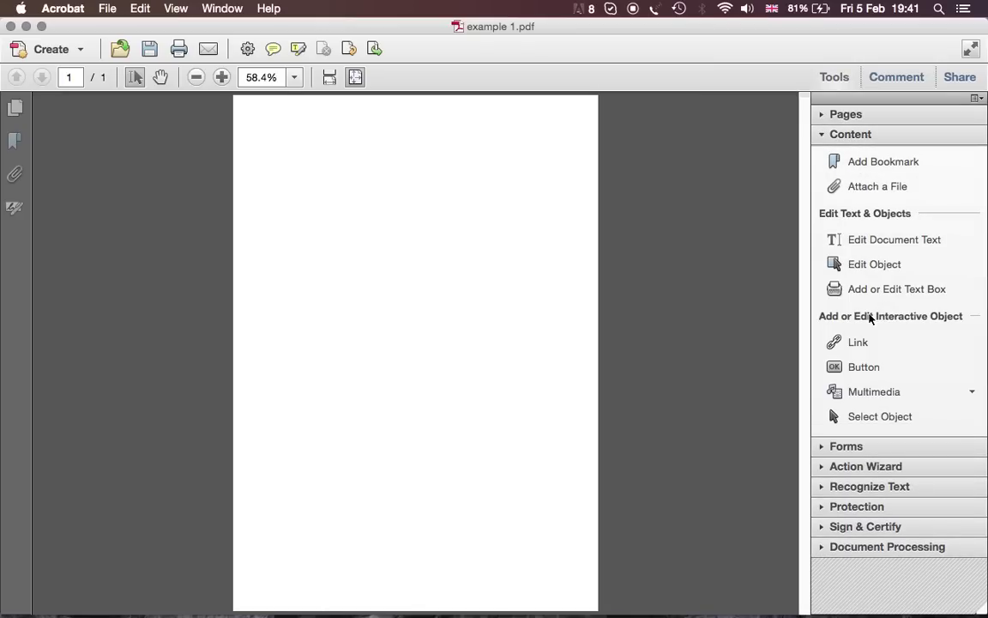
pyautogui.click(871, 439)
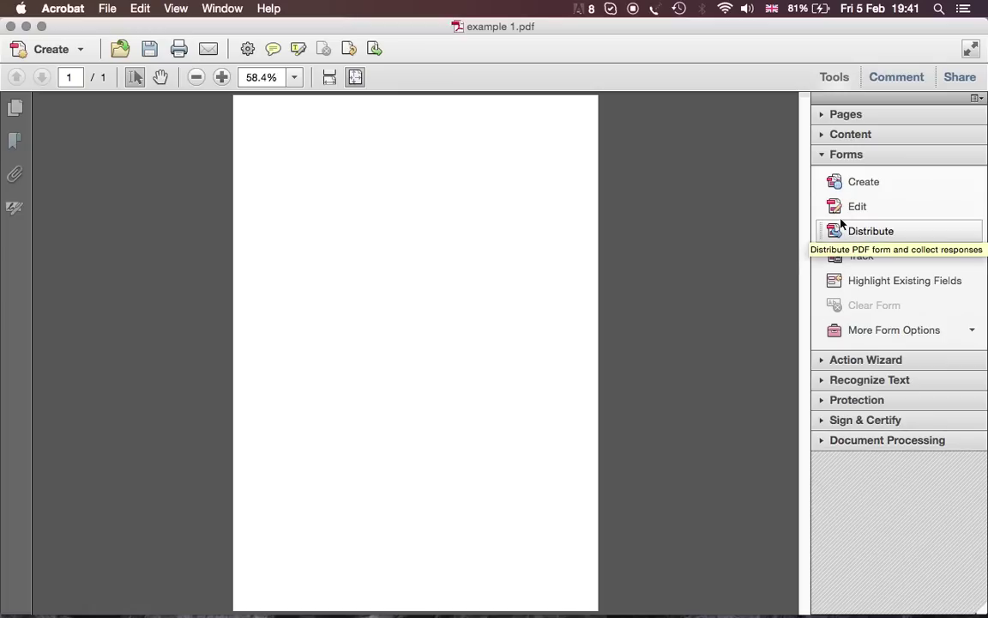
pyautogui.click(852, 157)
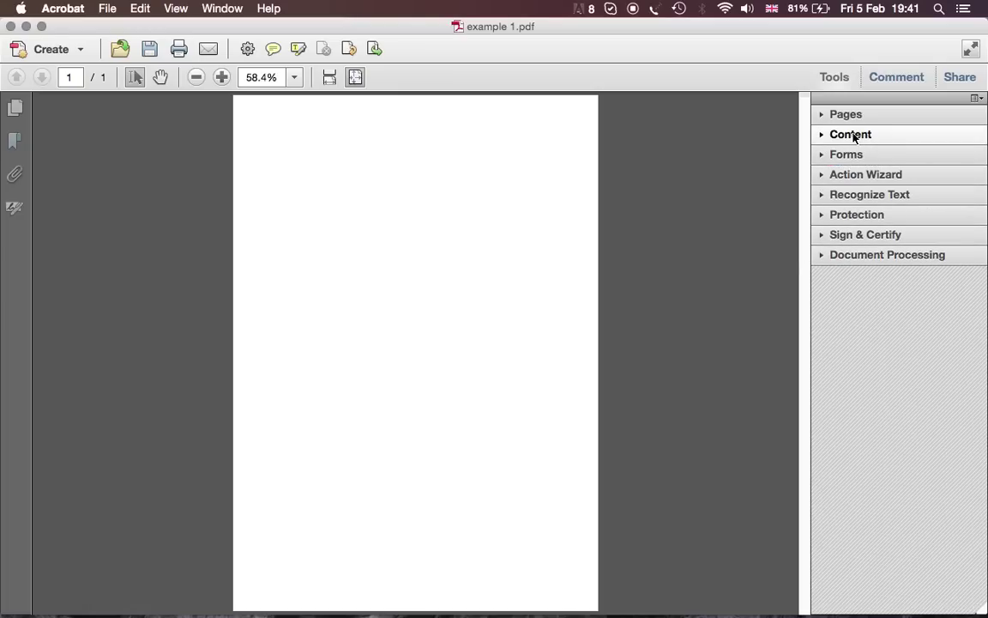
pyautogui.click(853, 135)
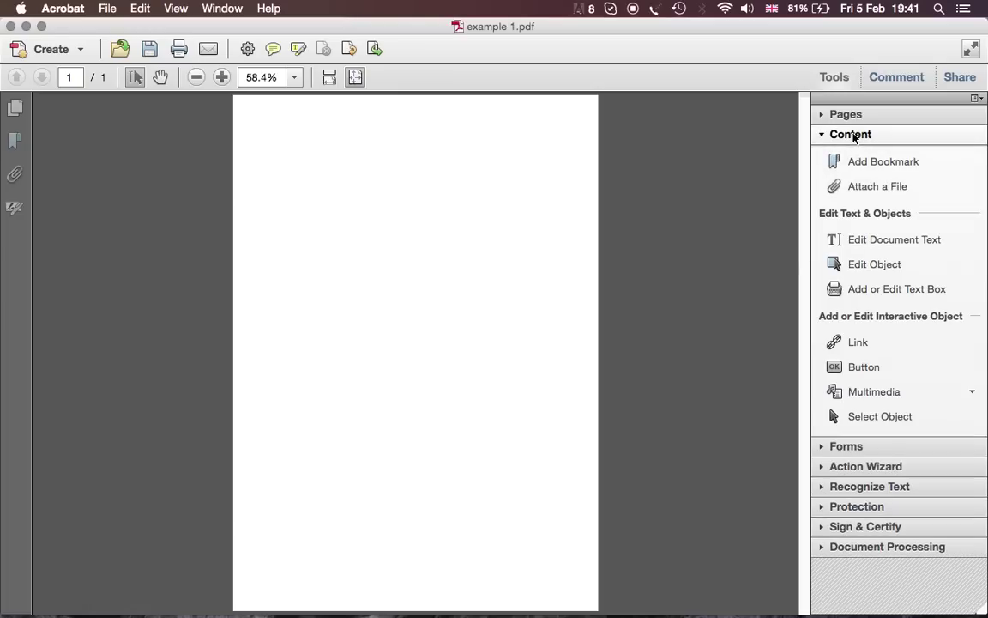
pyautogui.click(858, 289)
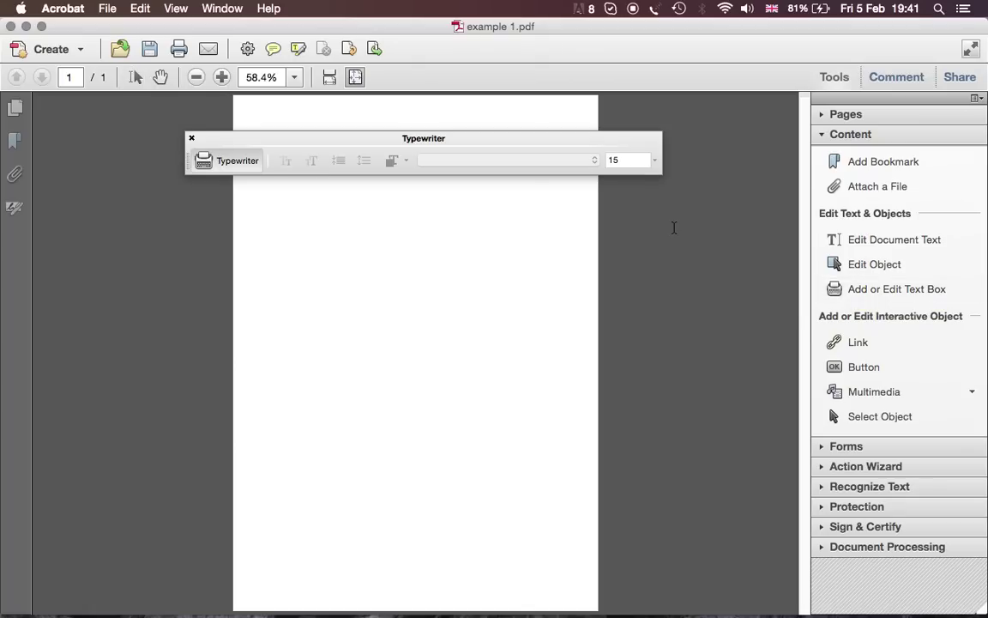
pyautogui.moveTo(482, 144); pyautogui.dragTo(487, 247)
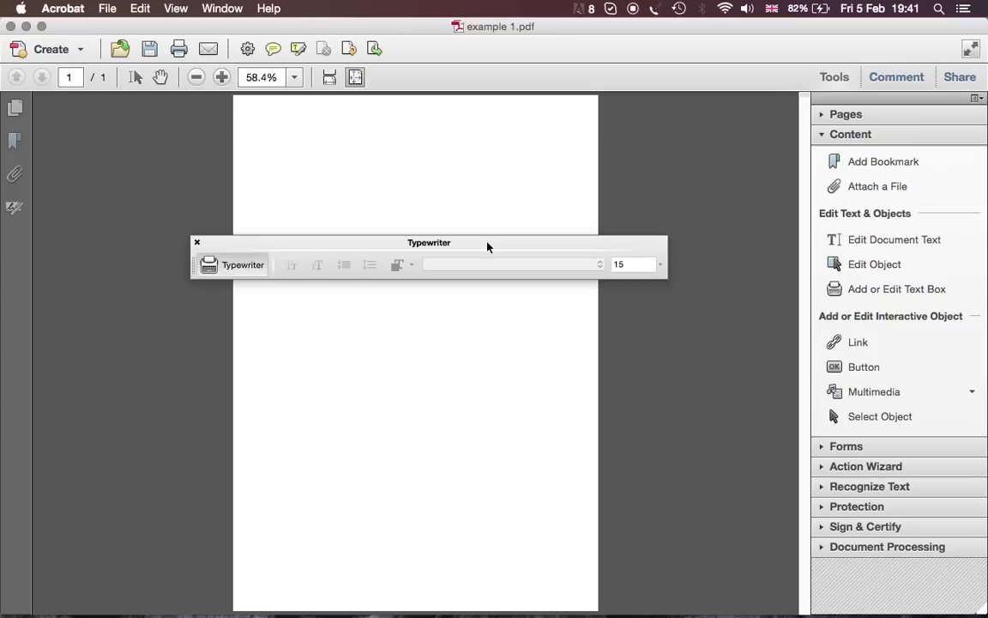
pyautogui.click(440, 162)
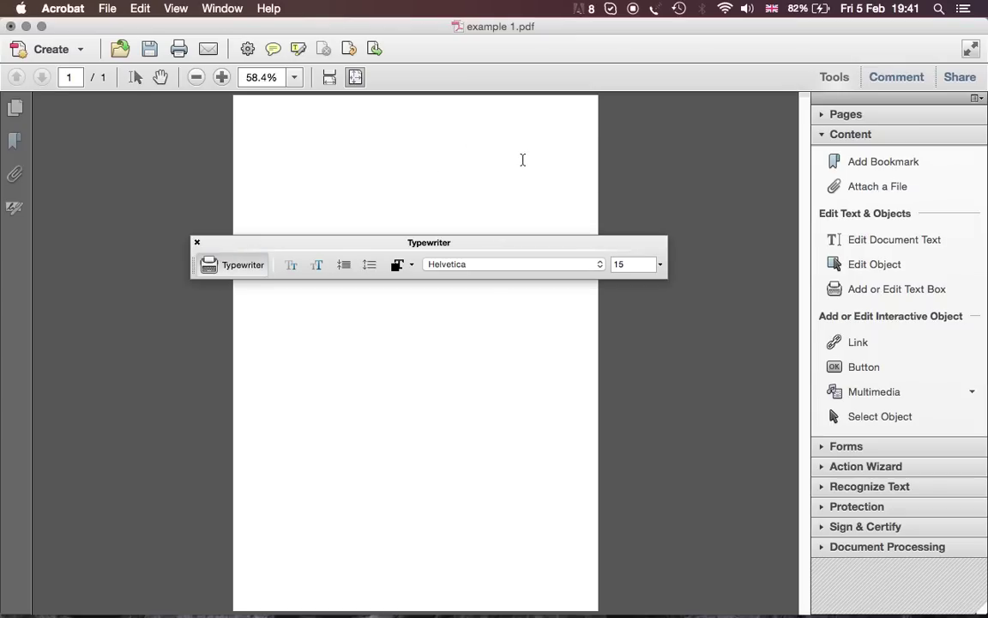
pyautogui.write('Form Sample')
# - Add a typewriter label reading "First Name*" below the "Form Sample" title
pyautogui.click(382, 214)
pyautogui.write('First Name*')
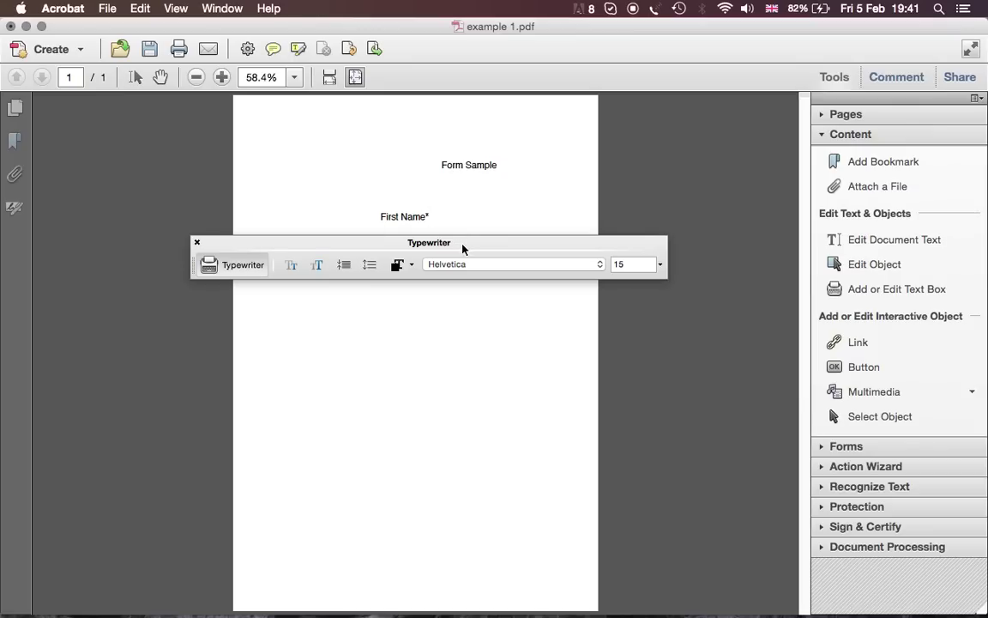
pyautogui.press('Return')
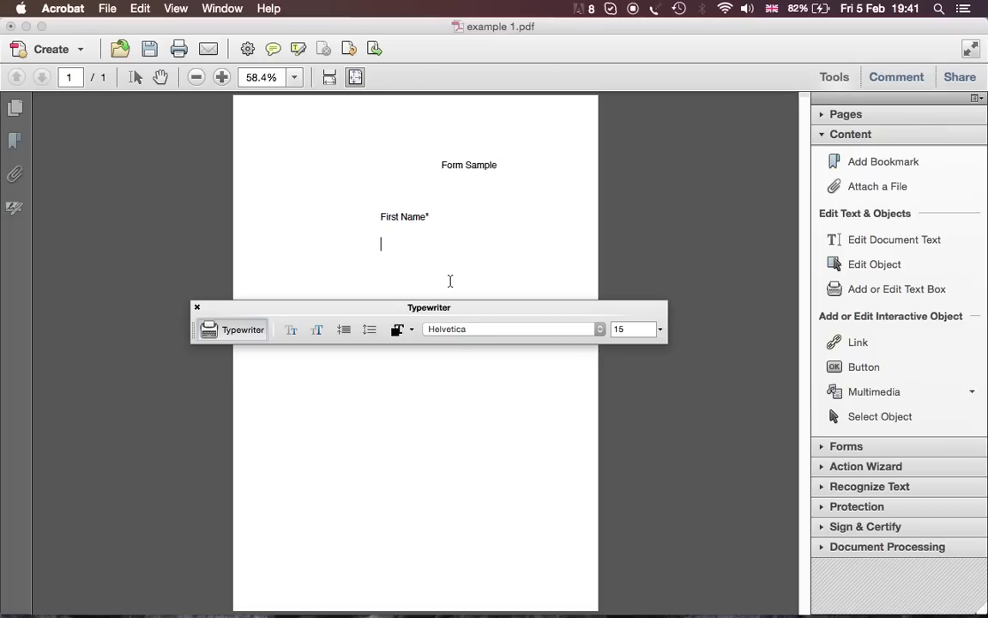
pyautogui.press('Escape')
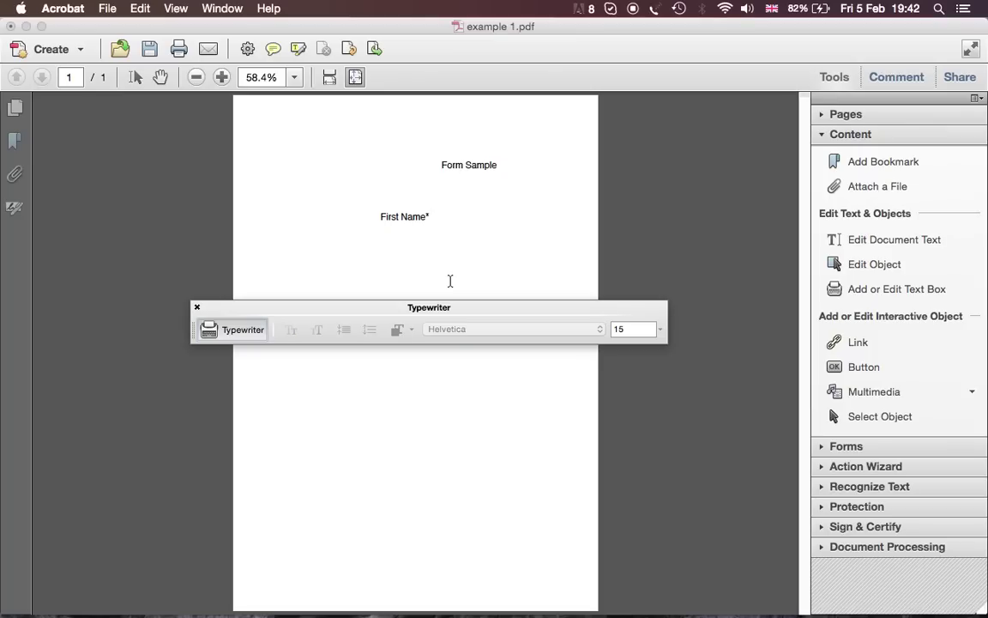
pyautogui.click(425, 244)
pyautogui.click(368, 264)
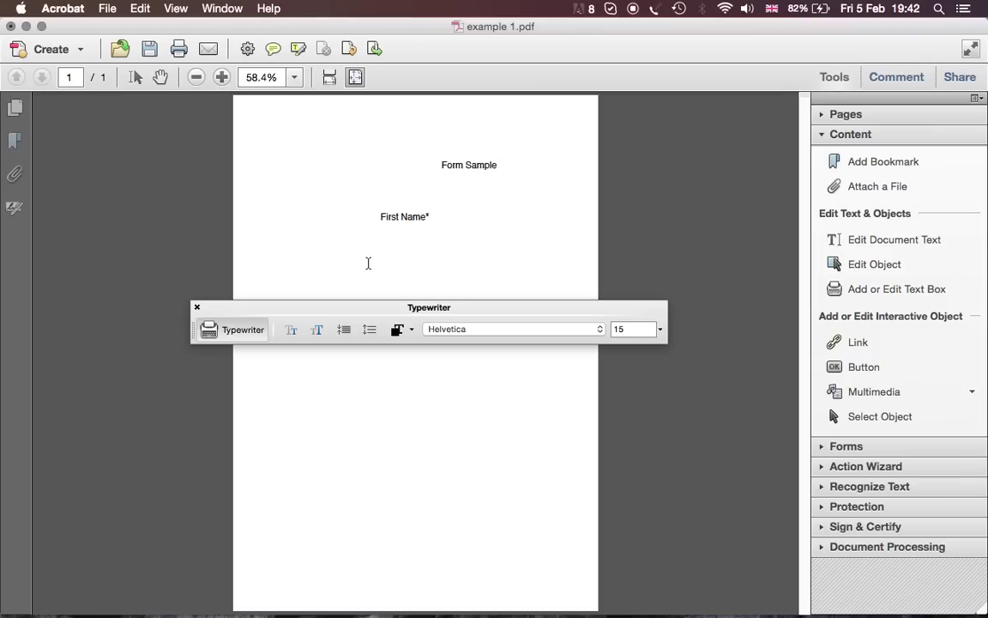
# - Add typewriter labels "Last Name" and "Age" below the first name label, towards the page's left margin
pyautogui.click(267, 232)
pyautogui.write('Last Name')
pyautogui.click(284, 272)
pyautogui.write('Age')
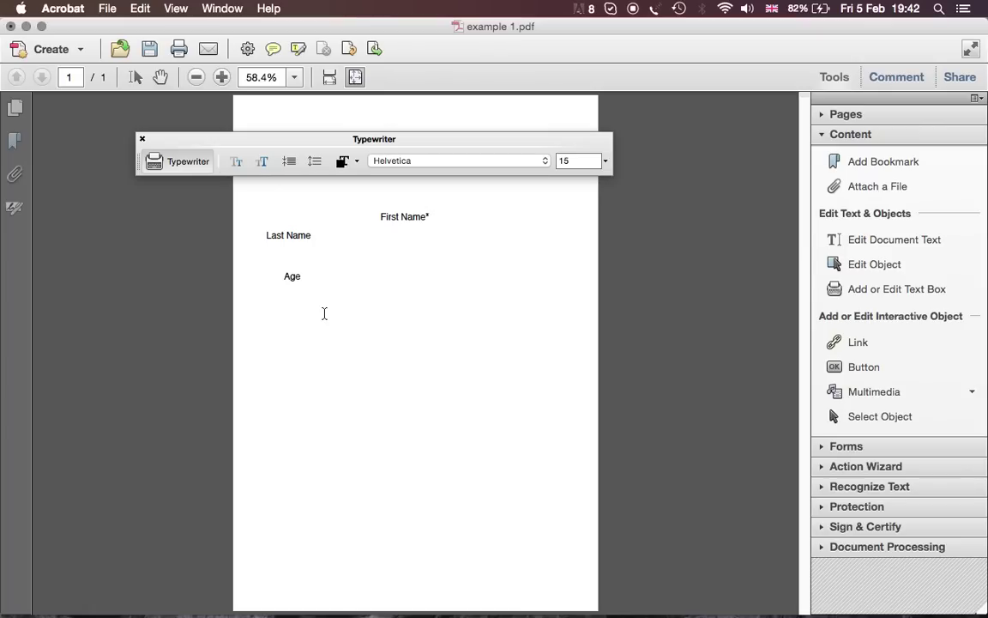
# - Add typewriter labels "Sex" and "Country" one under the other below the "Age" label
pyautogui.click(324, 316)
pyautogui.write('Sex')
pyautogui.click(337, 381)
pyautogui.write('Country')
# - Change the font of the "Form Sample" title to Bell Gothic Std Black
pyautogui.click(298, 214)
pyautogui.moveTo(359, 223); pyautogui.dragTo(364, 221)
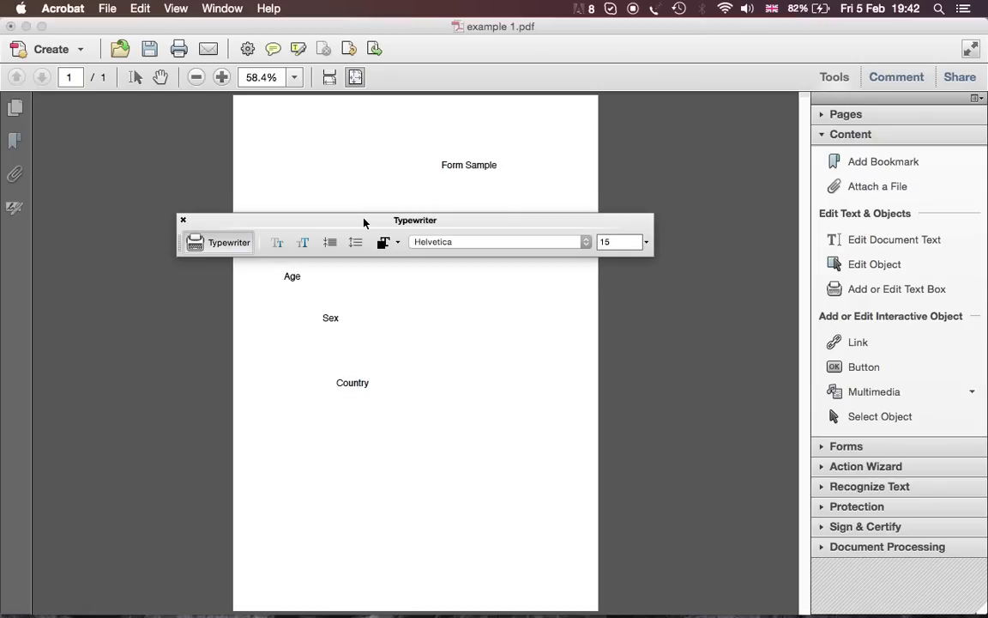
pyautogui.tripleClick(481, 163)
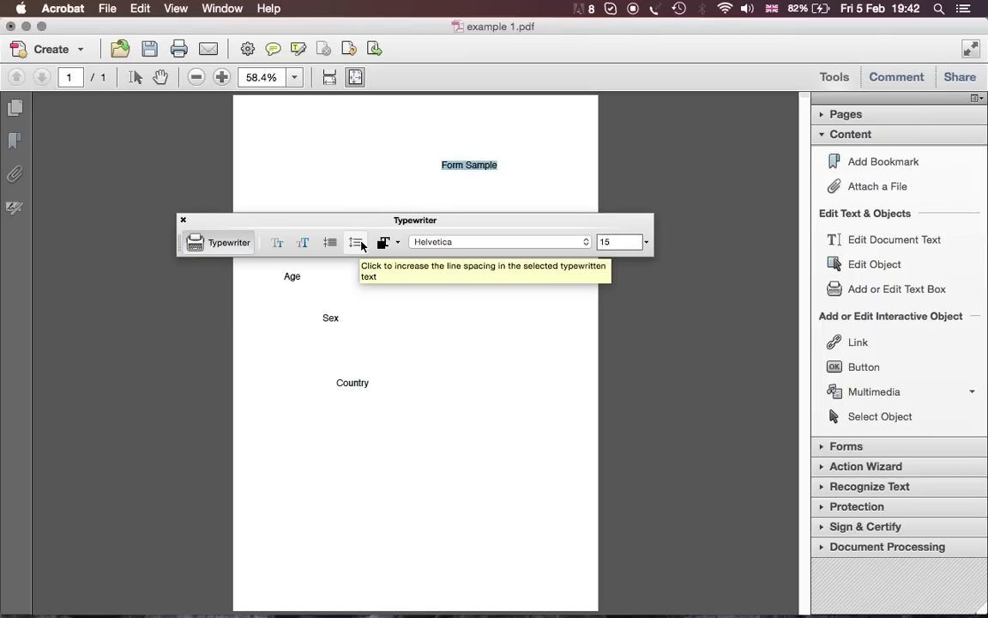
pyautogui.click(585, 241)
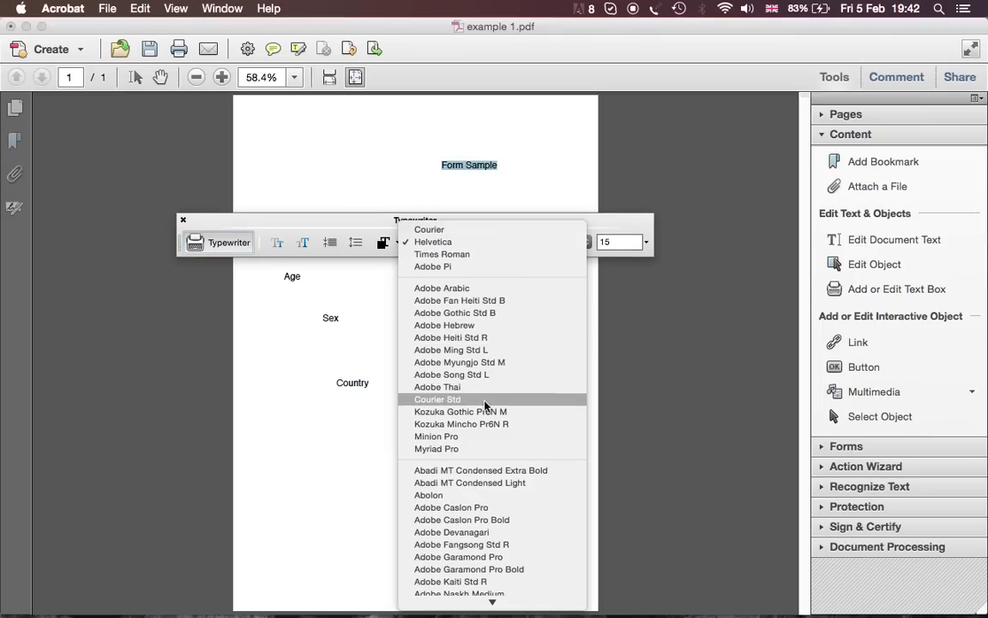
pyautogui.scroll(-15, 487, 397)
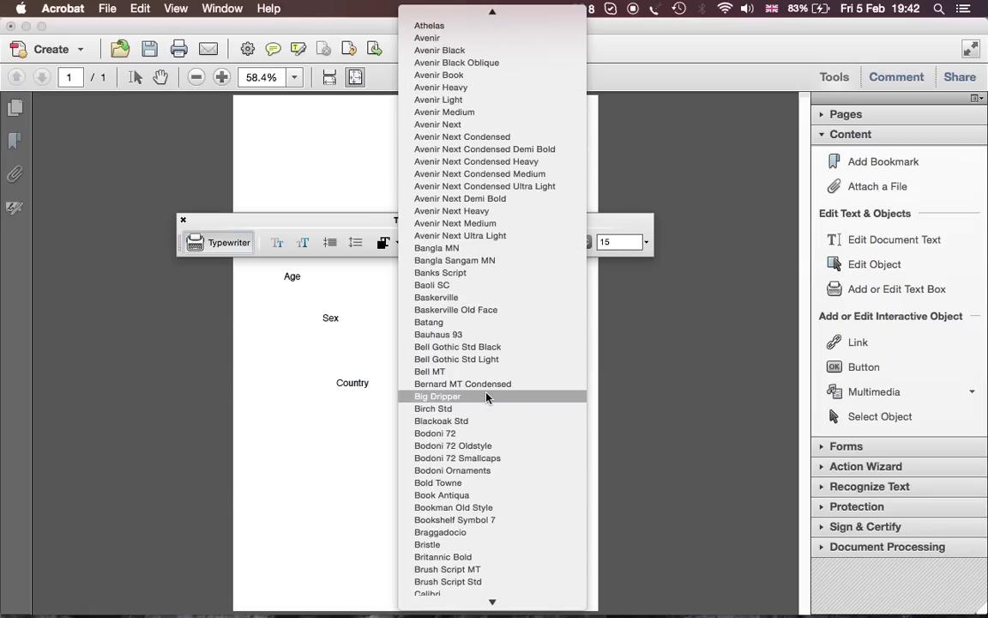
pyautogui.click(479, 347)
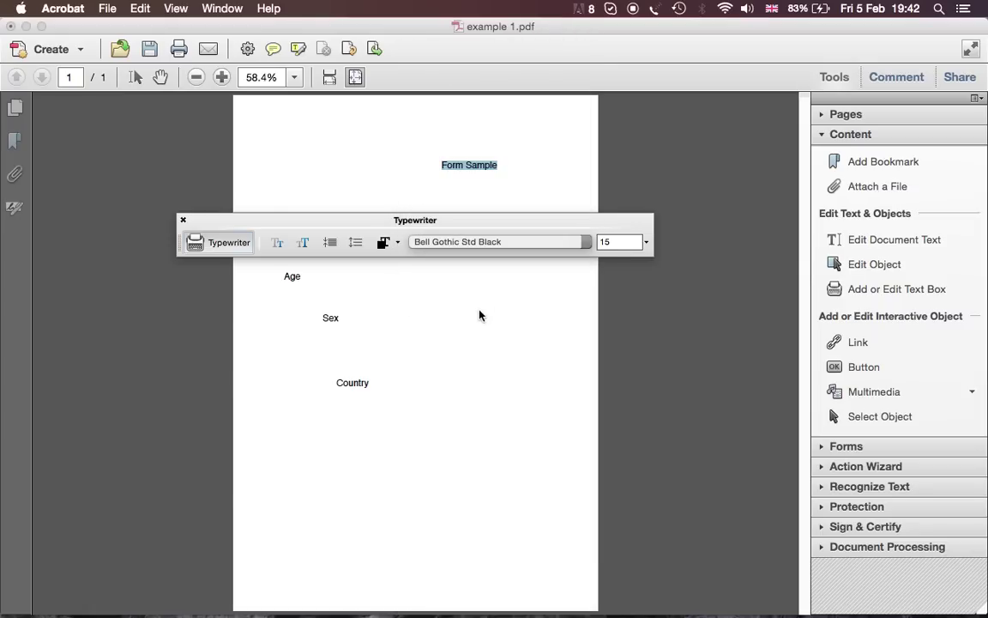
# - Set the font size of the "Form Sample" title to 24
pyautogui.click(646, 242)
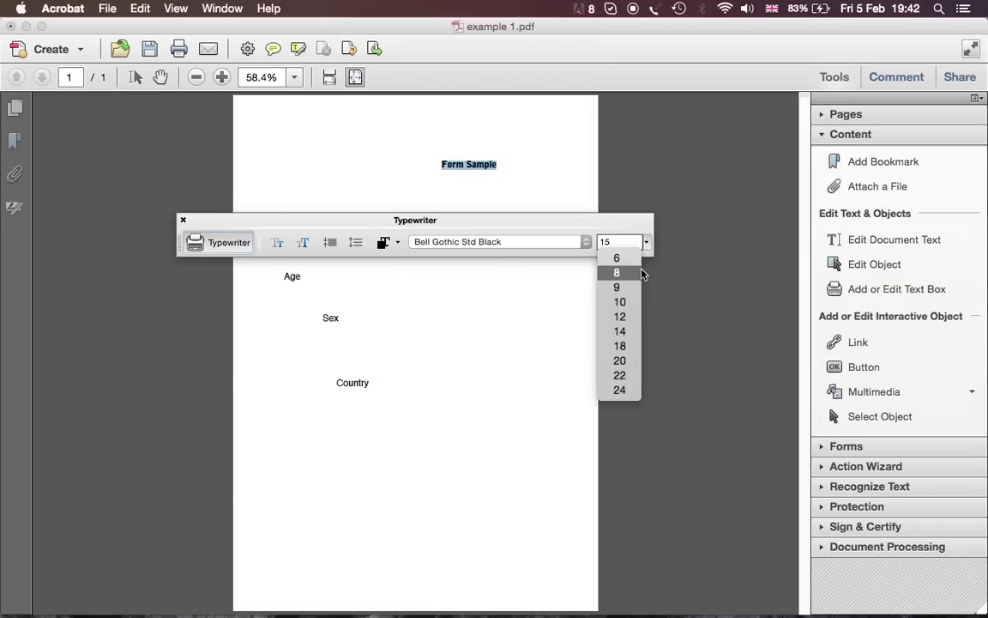
pyautogui.click(625, 394)
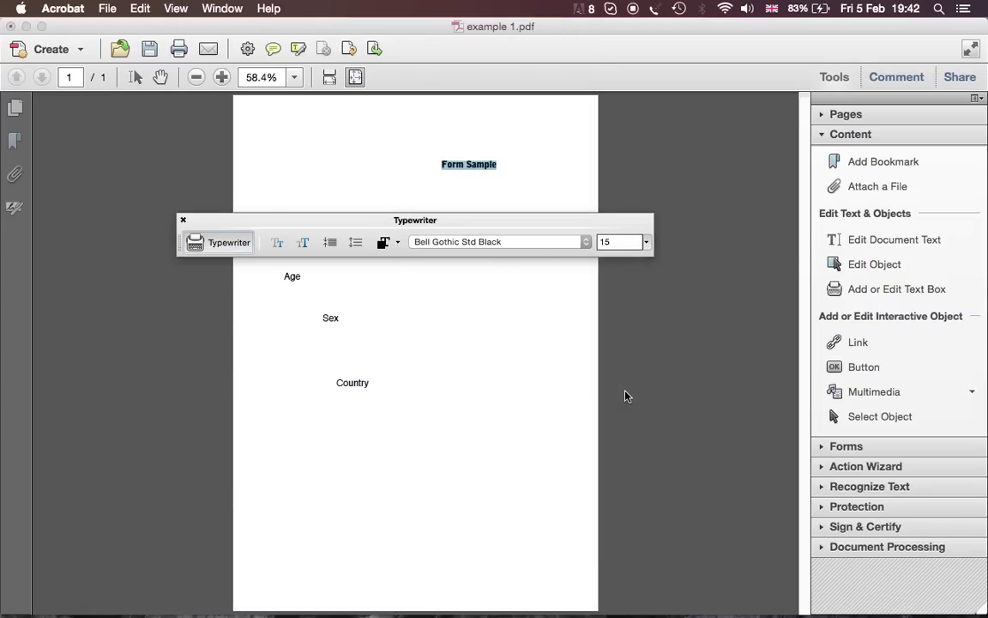
pyautogui.click(277, 243)
pyautogui.click(277, 243)
pyautogui.click(277, 243)
pyautogui.click(304, 242)
pyautogui.click(303, 243)
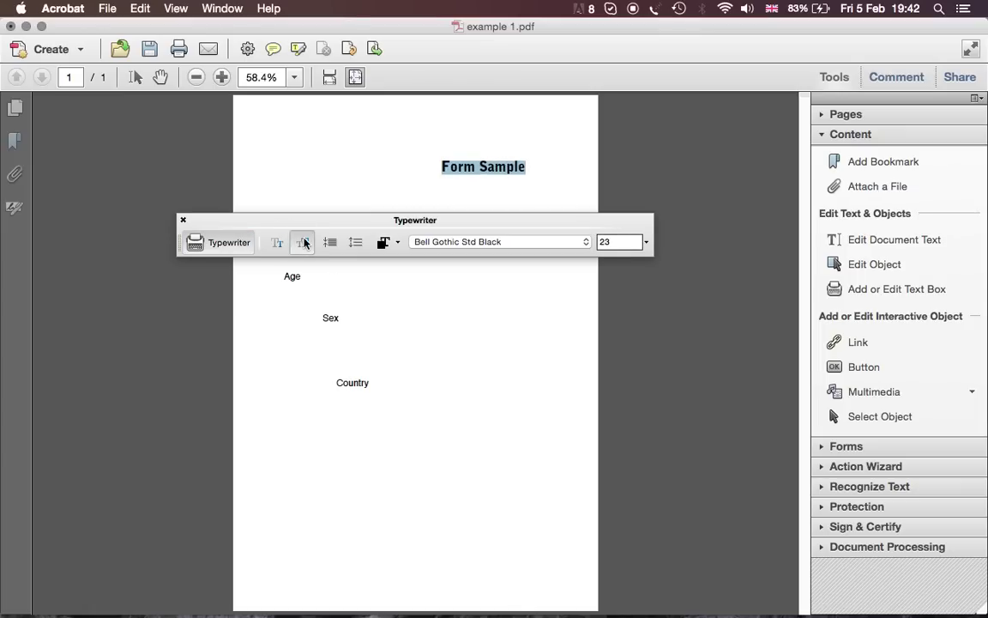
pyautogui.click(304, 243)
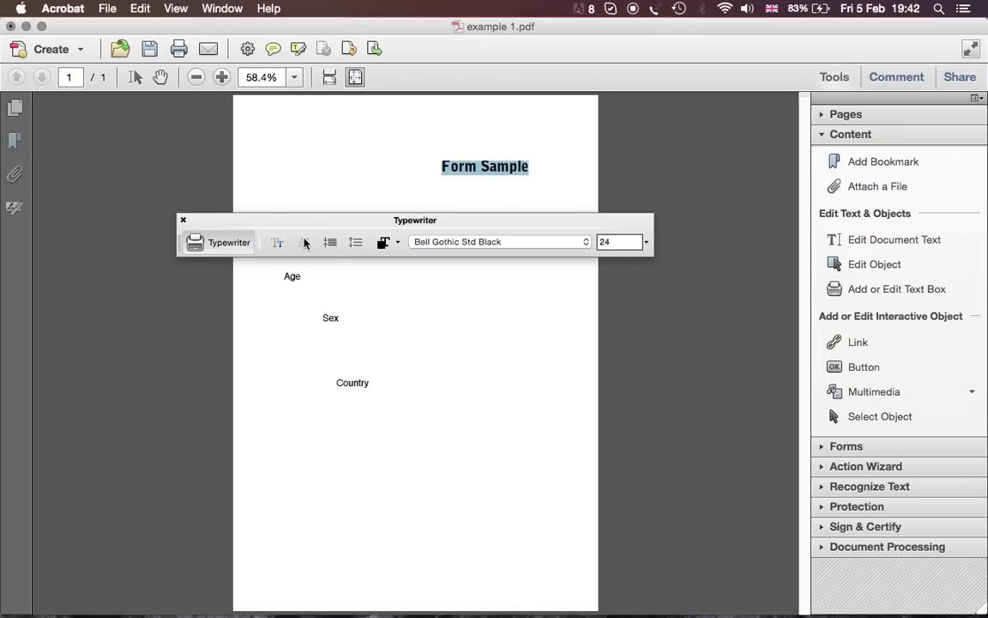
# - Close the Typewriter toolbar and move the "Form Sample" title to the horizontal centre near the page's top
pyautogui.click(182, 220)
pyautogui.click(437, 245)
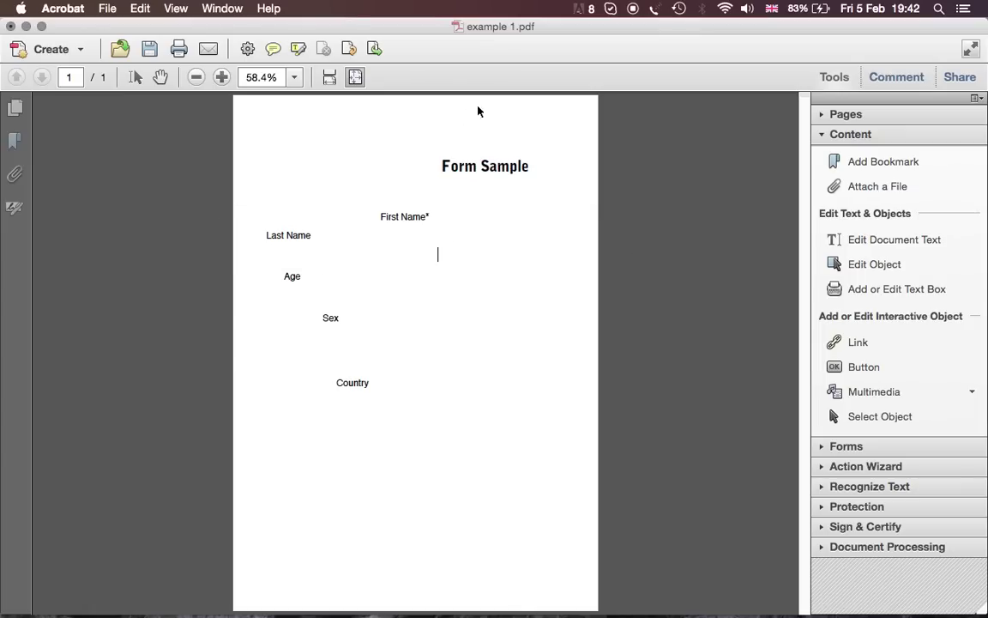
pyautogui.click(864, 417)
pyautogui.moveTo(511, 175); pyautogui.dragTo(445, 160)
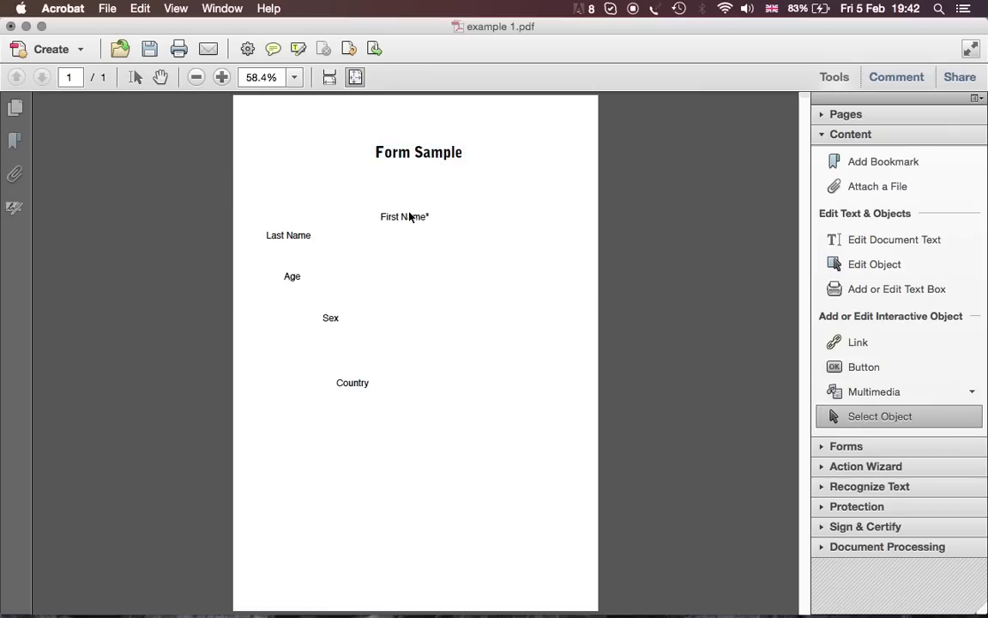
# - Move the "First Name*" label to the page's left margin above "Last Name" and shrink its box to one line
pyautogui.moveTo(408, 215); pyautogui.dragTo(295, 196)
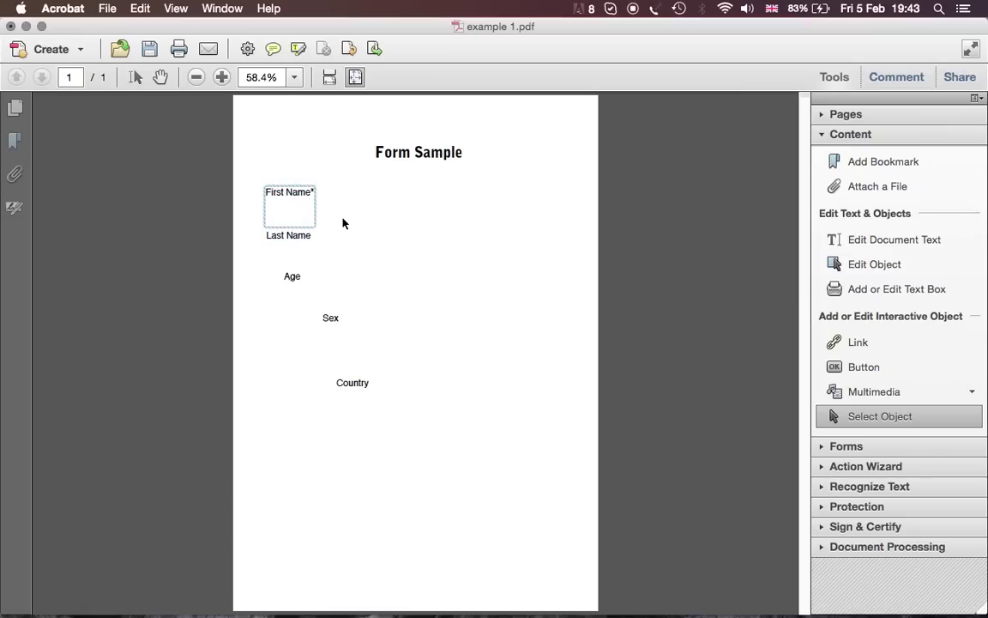
pyautogui.click(347, 223)
pyautogui.click(289, 221)
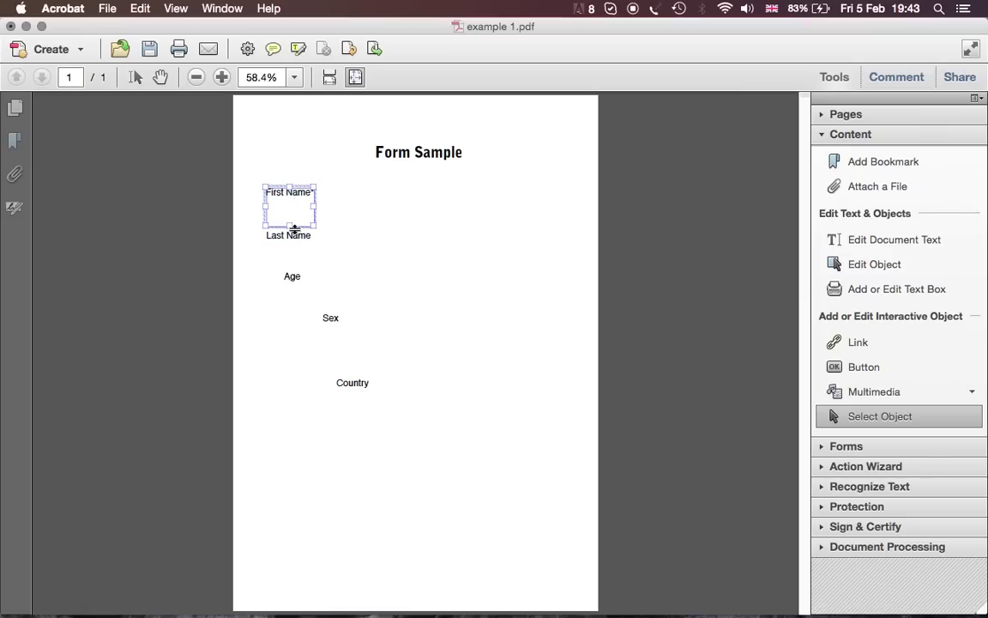
pyautogui.moveTo(294, 228); pyautogui.dragTo(285, 201)
pyautogui.click(334, 219)
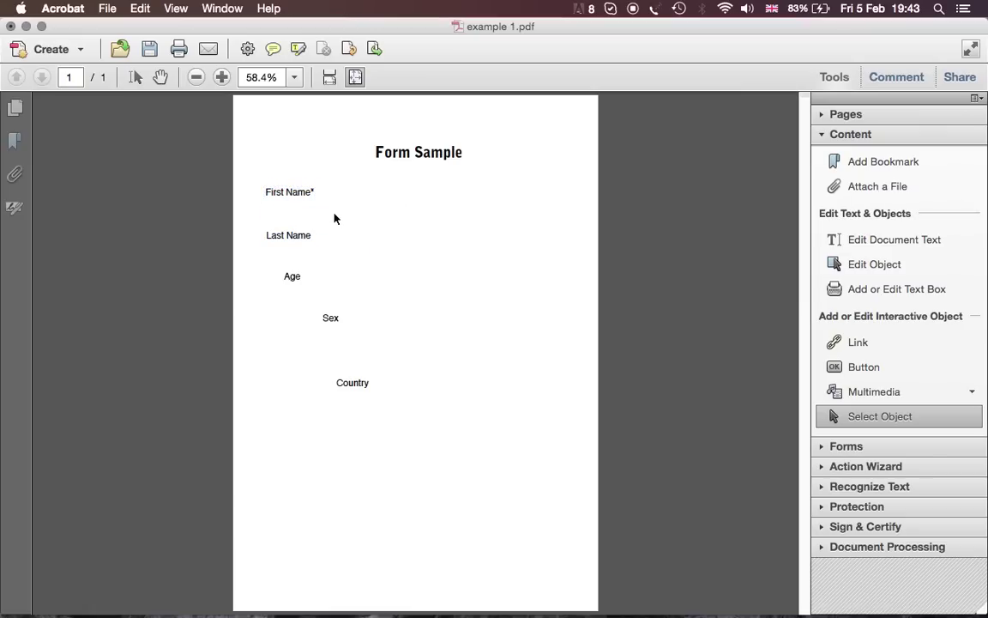
# - Move the "Last Name" and "Age" labels up into an evenly spaced column under "First Name*" at the left margin
pyautogui.click(293, 236)
pyautogui.moveTo(294, 235)
pyautogui.mouseDown()
pyautogui.moveTo(296, 219)
pyautogui.moveTo(298, 229)
pyautogui.mouseUp()
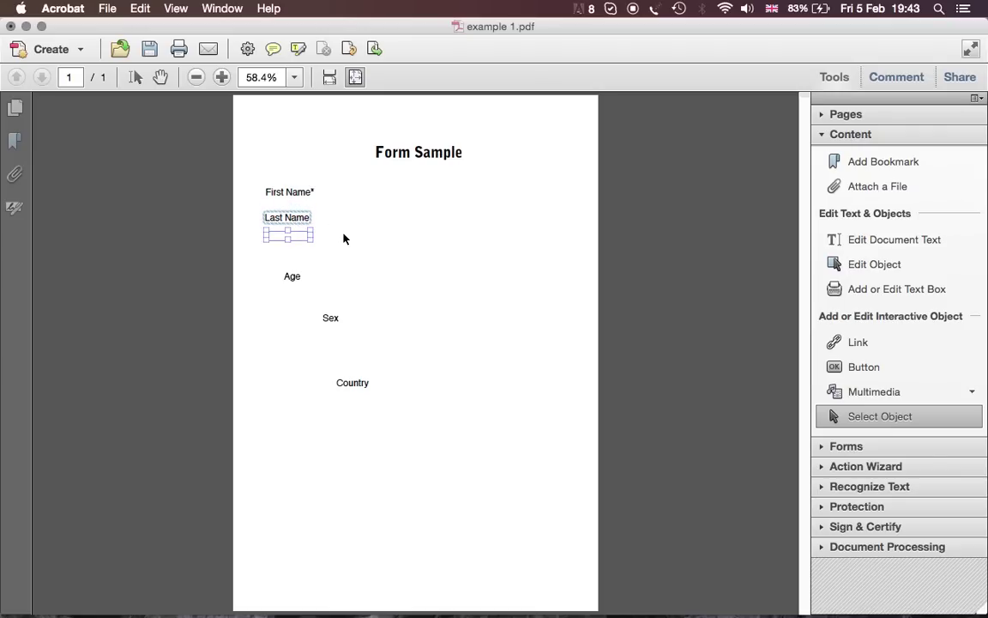
pyautogui.click(292, 275)
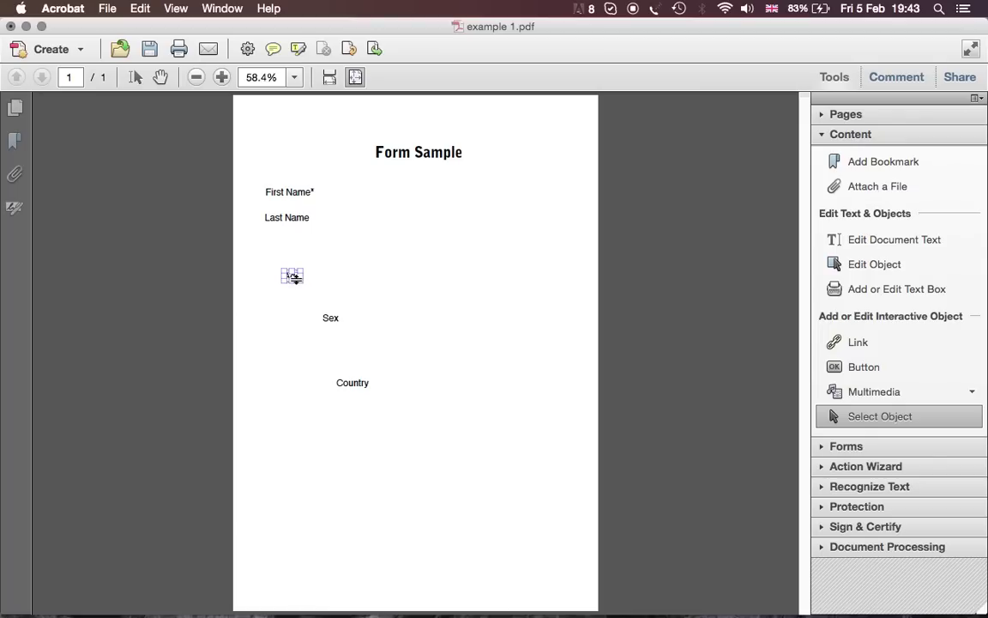
pyautogui.press('super+2')
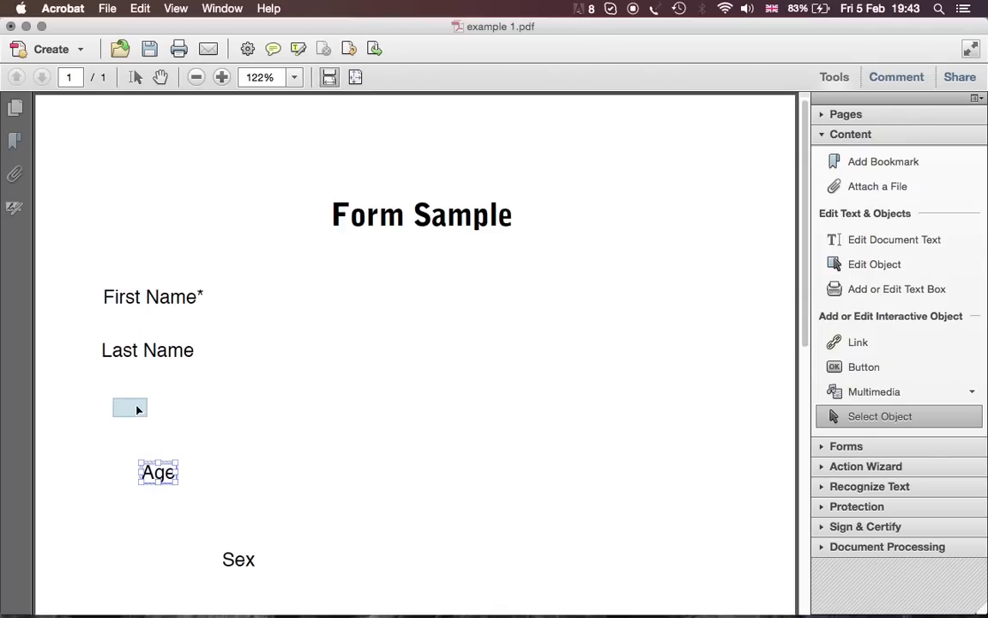
pyautogui.moveTo(130, 406); pyautogui.dragTo(130, 407)
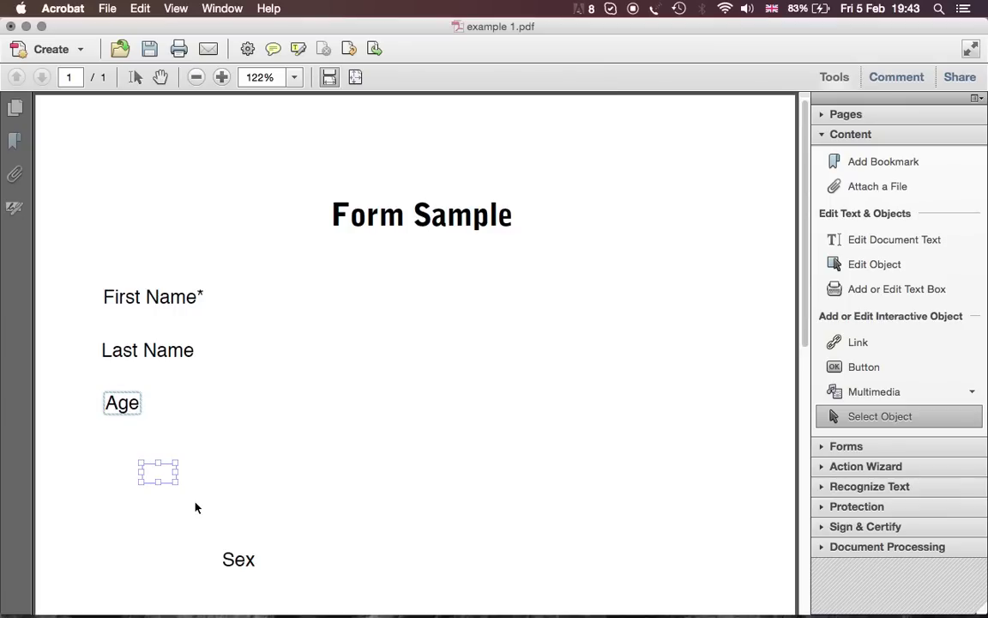
# - Move the "Sex" label directly beneath "Age" in the column at the page's left margin
pyautogui.click(248, 561)
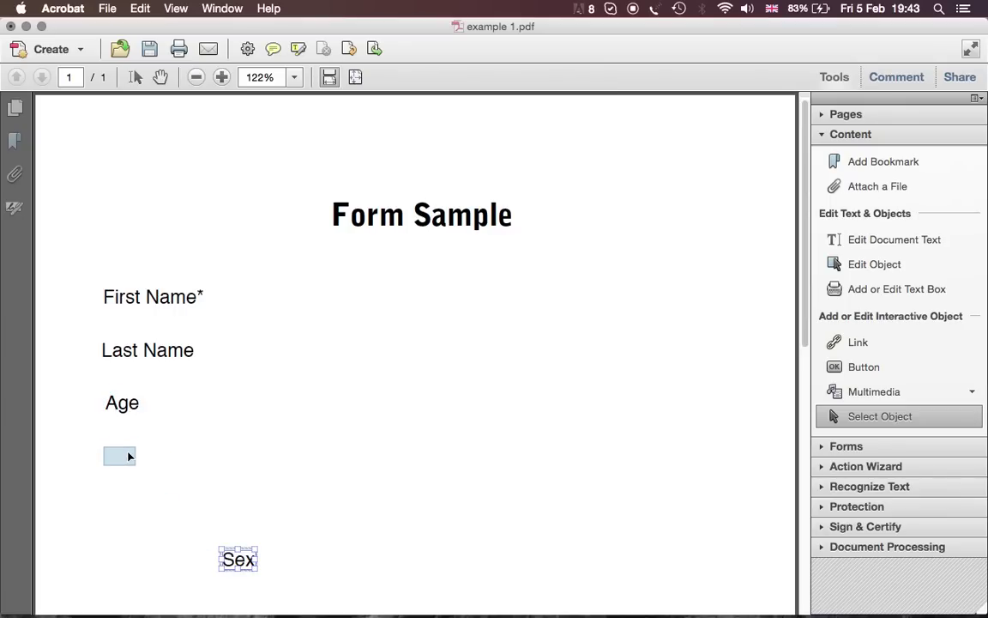
pyautogui.click(128, 446)
pyautogui.scroll(-2, 167, 443)
pyautogui.scroll(-4, 169, 444)
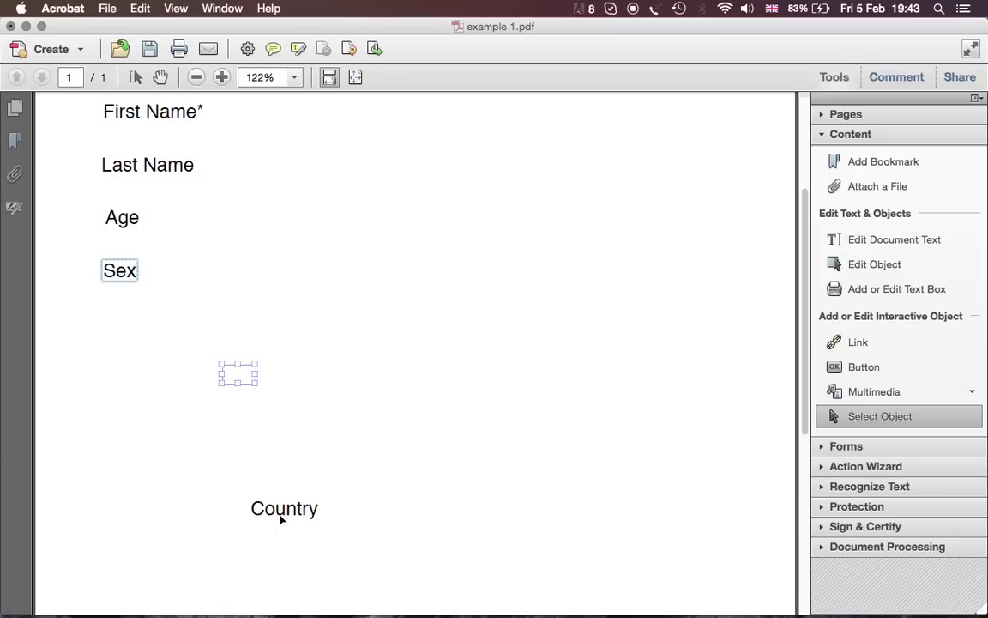
# - Move the "Country" label up beneath "Sex" in the column at the page's left margin
pyautogui.click(288, 513)
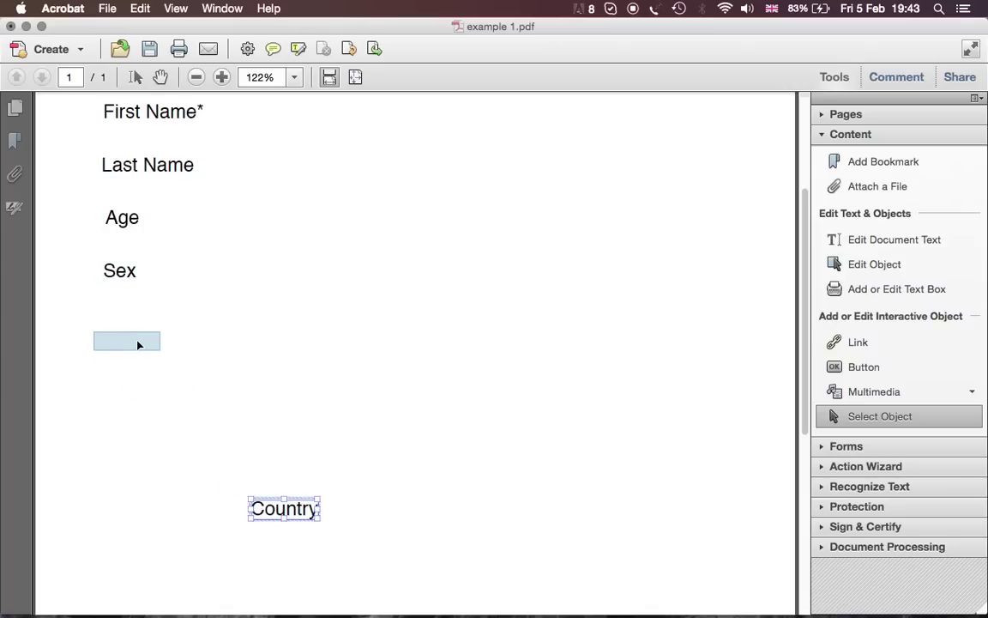
pyautogui.click(147, 315)
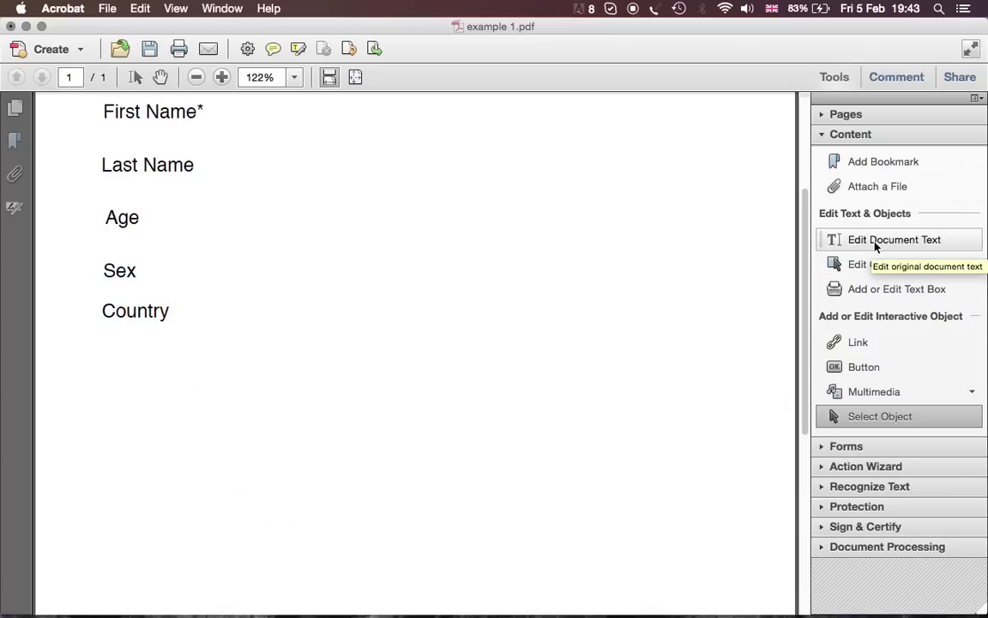
# - Add a "Feedback" text label below "Country" and reduce its font size to 16
pyautogui.click(877, 290)
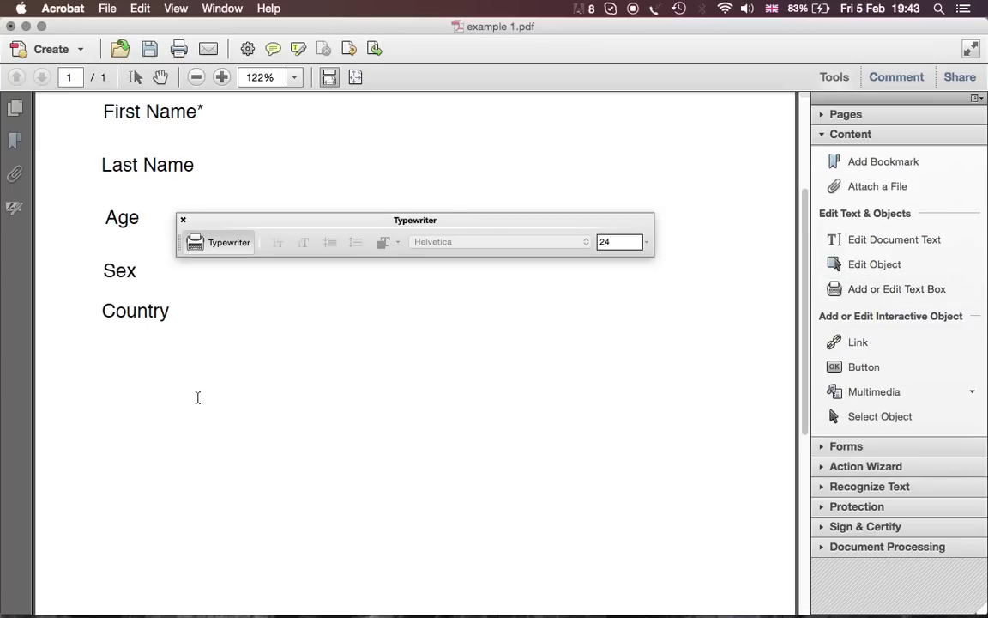
pyautogui.click(110, 358)
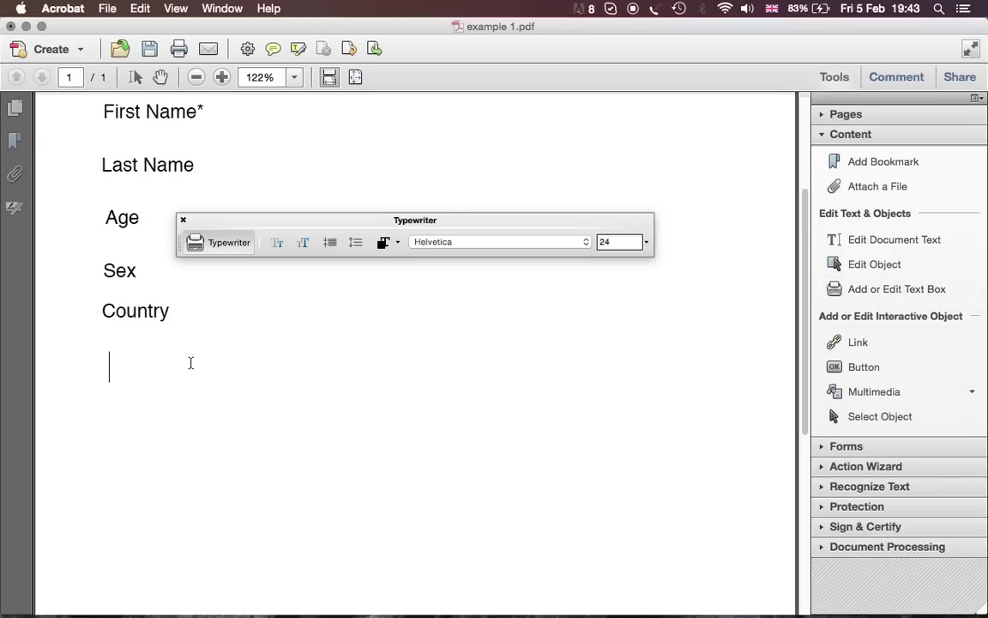
pyautogui.write('Feedback')
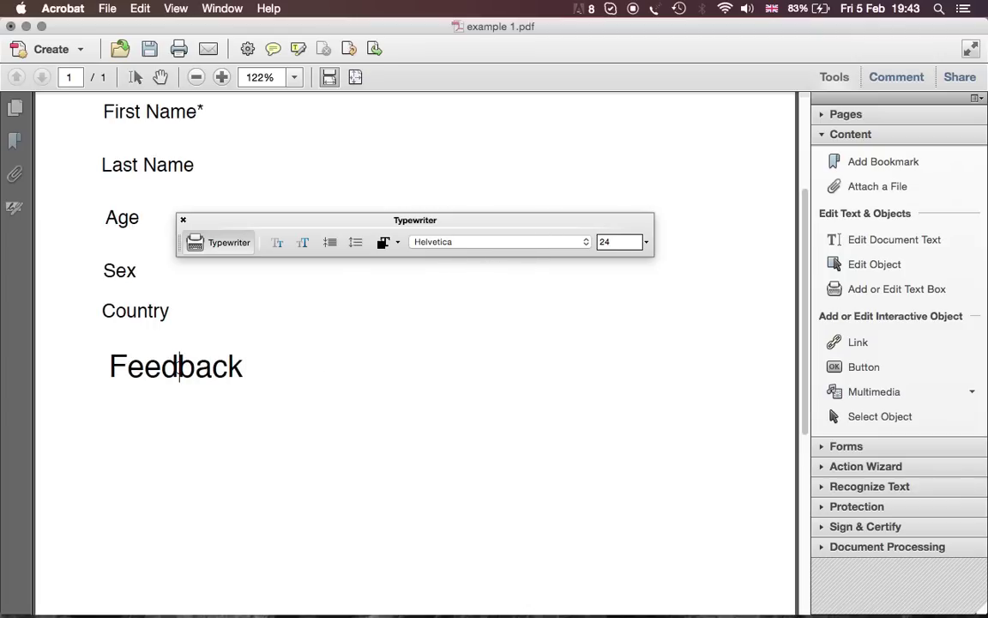
pyautogui.doubleClick(176, 364)
pyautogui.click(276, 243)
pyautogui.click(277, 243)
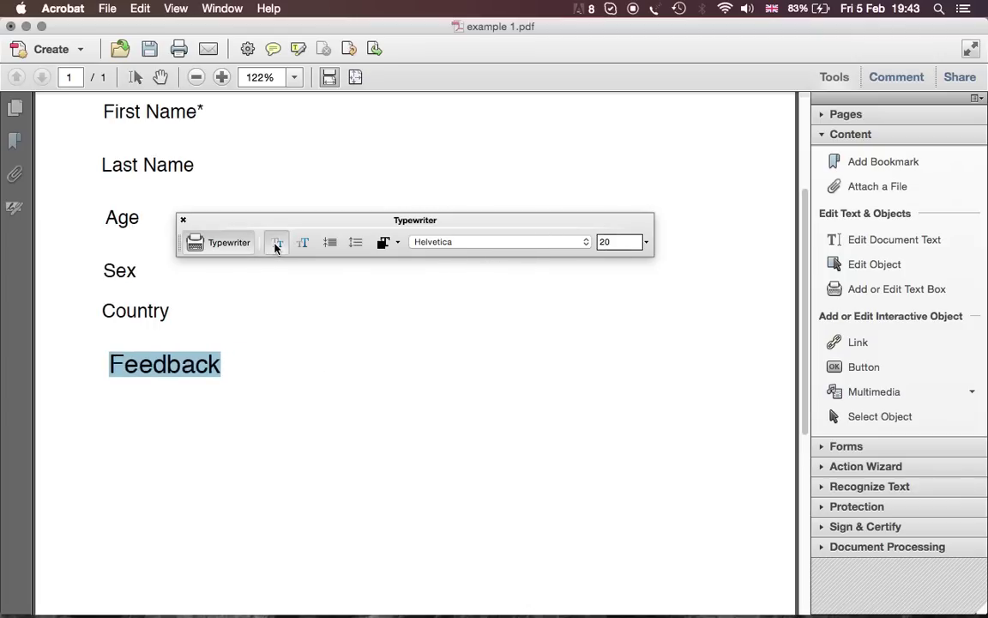
pyautogui.click(276, 244)
pyautogui.click(275, 245)
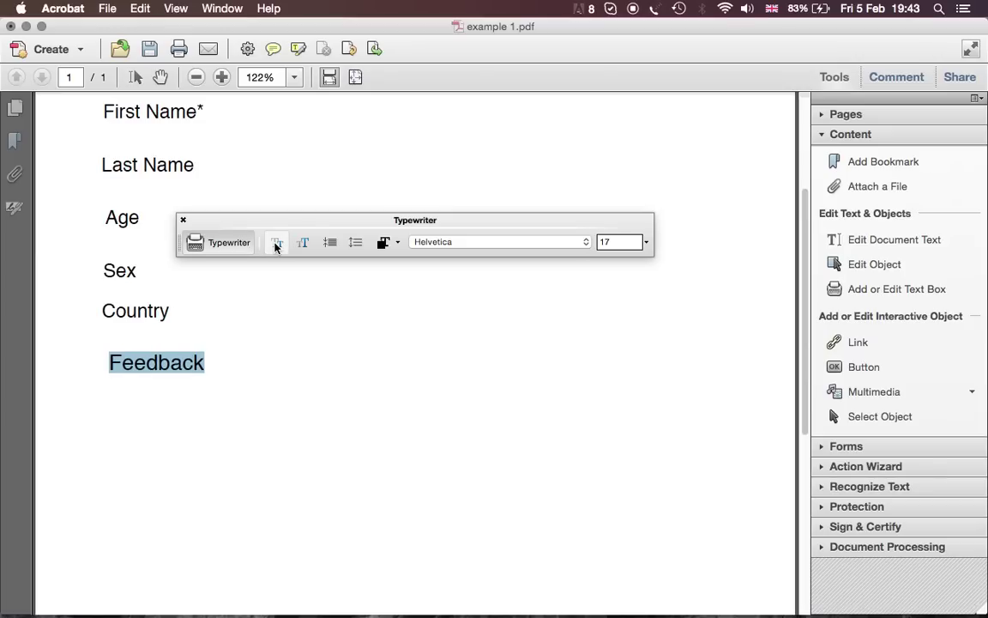
pyautogui.click(276, 245)
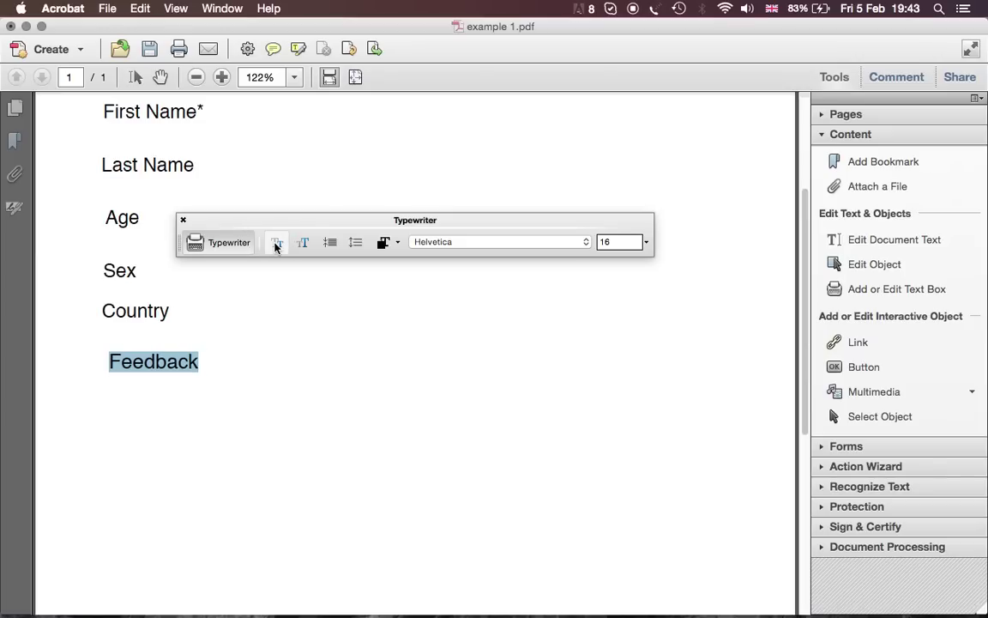
pyautogui.click(271, 389)
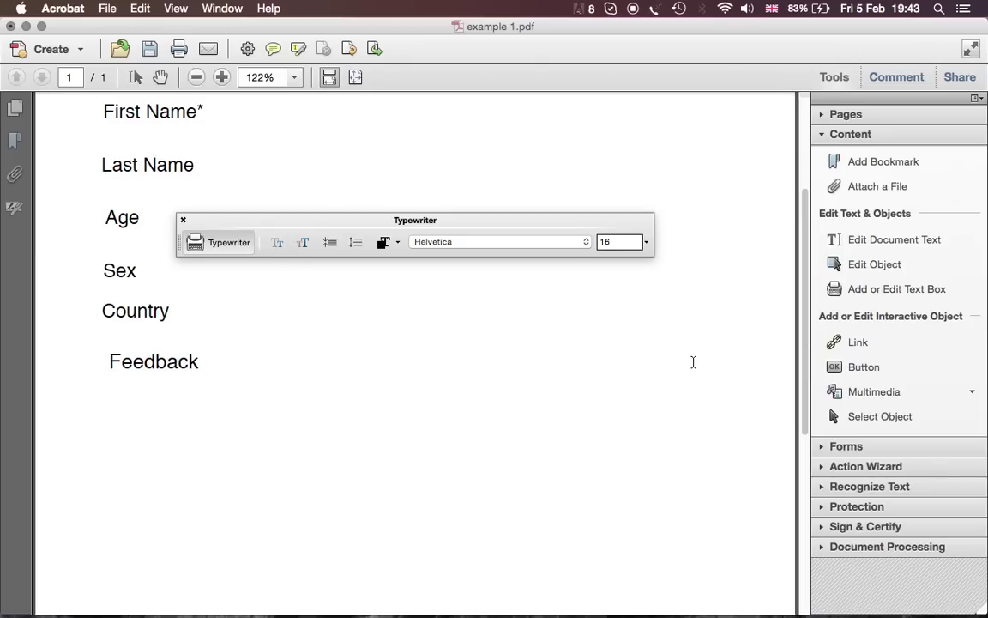
# - Align the "Feedback" label with the other labels at the page's left margin and close the Typewriter toolbar
pyautogui.click(836, 416)
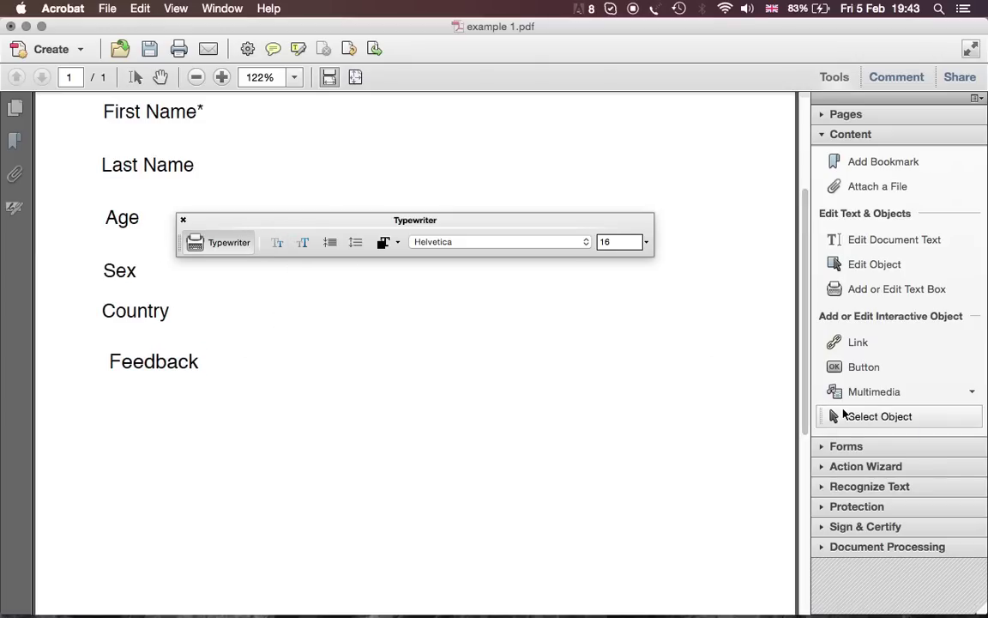
pyautogui.click(172, 364)
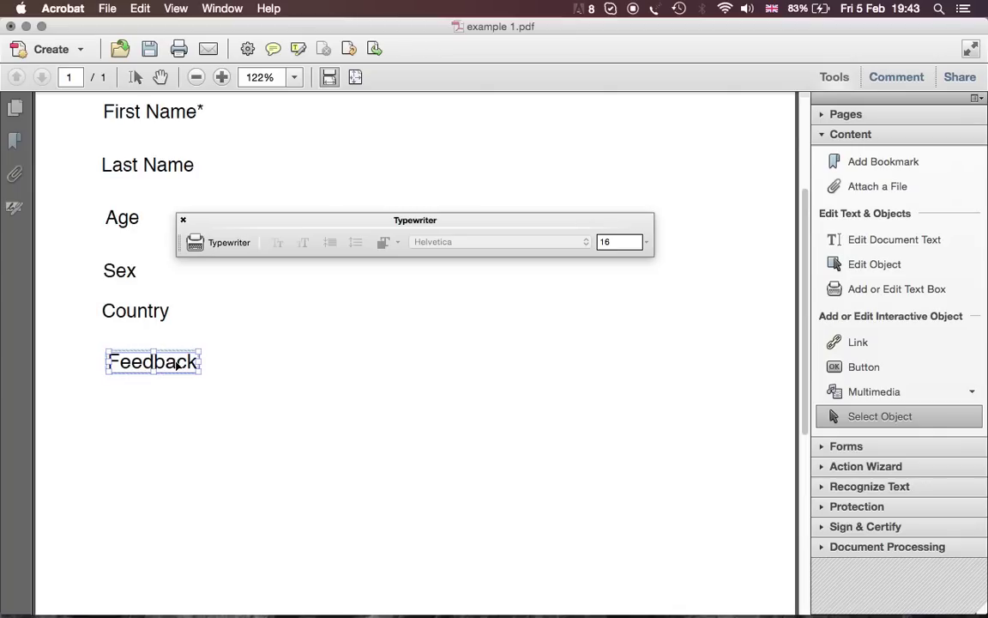
pyautogui.moveTo(177, 364); pyautogui.dragTo(173, 362)
pyautogui.click(267, 360)
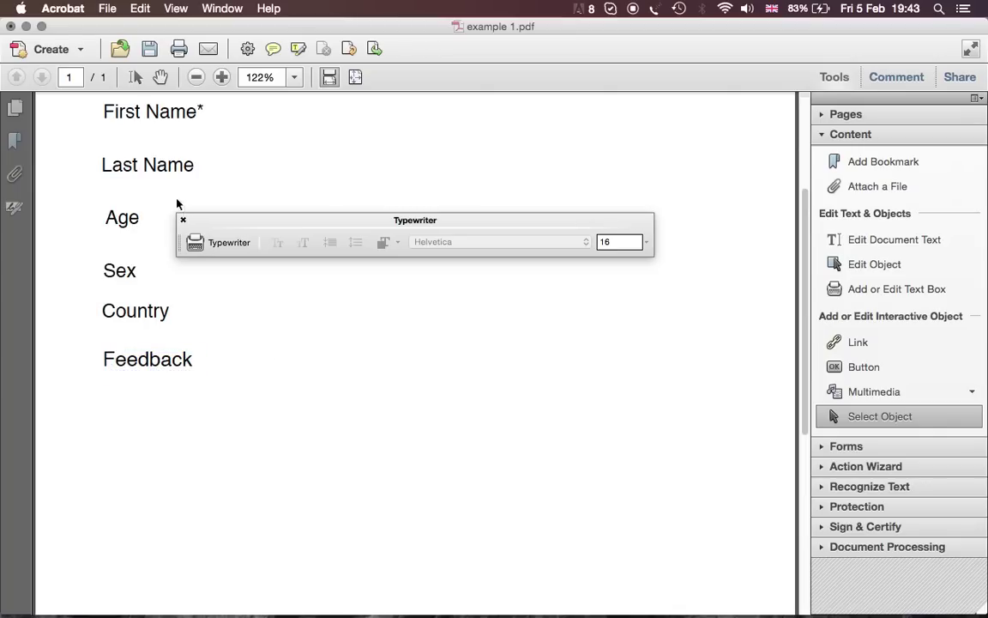
pyautogui.click(183, 220)
# - Start form editing on the PDF, declining automatic detection of form fields
pyautogui.scroll(2, 339, 312)
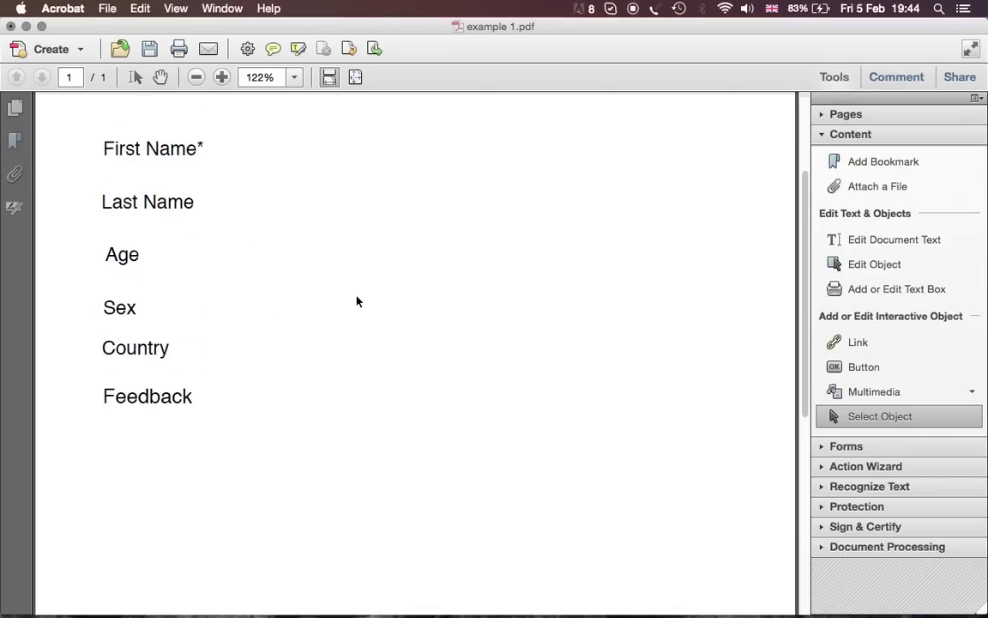
pyautogui.click(356, 77)
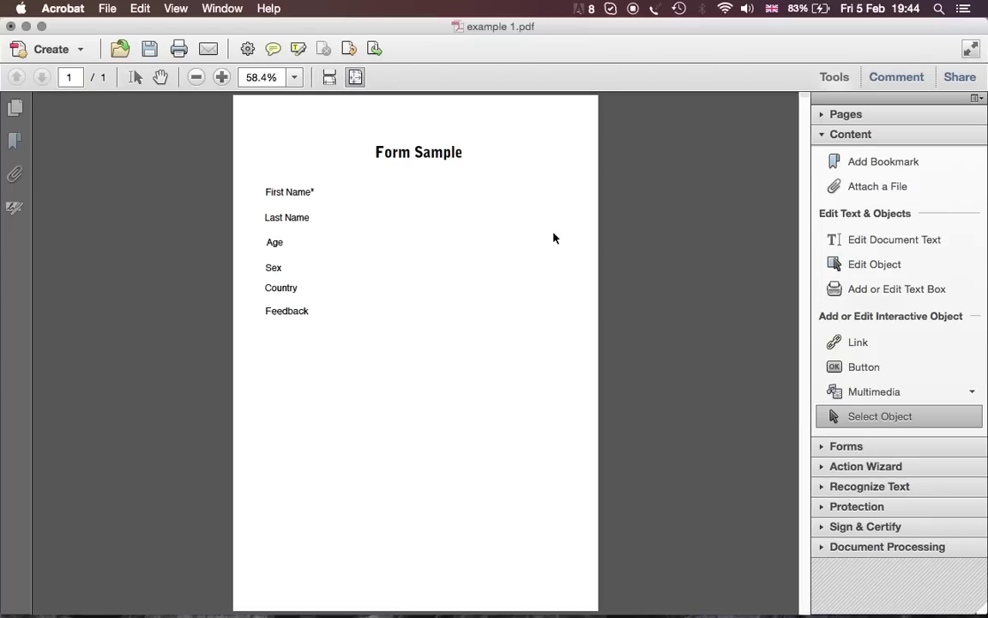
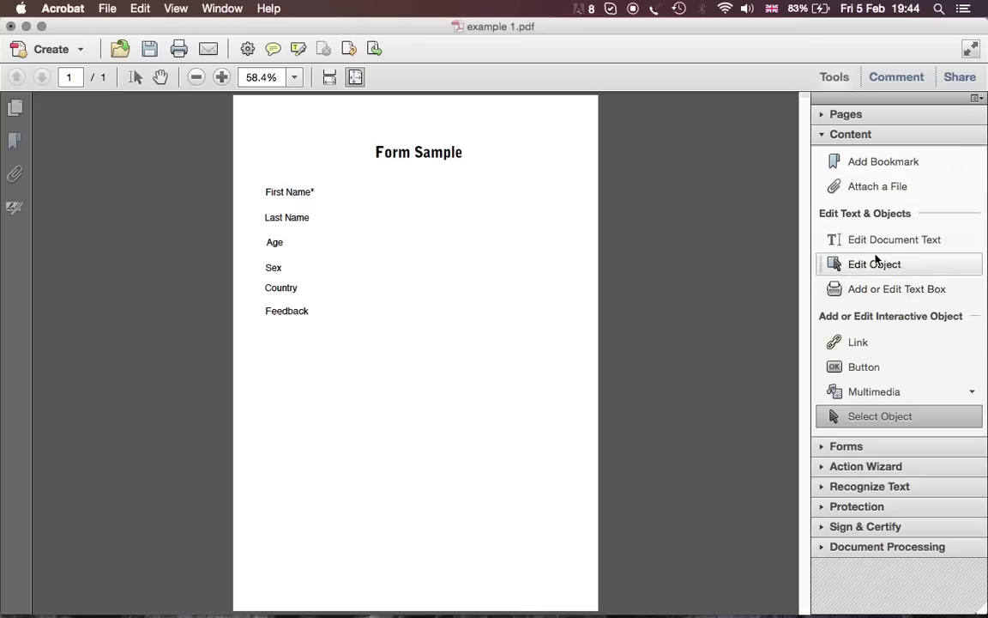
pyautogui.click(851, 134)
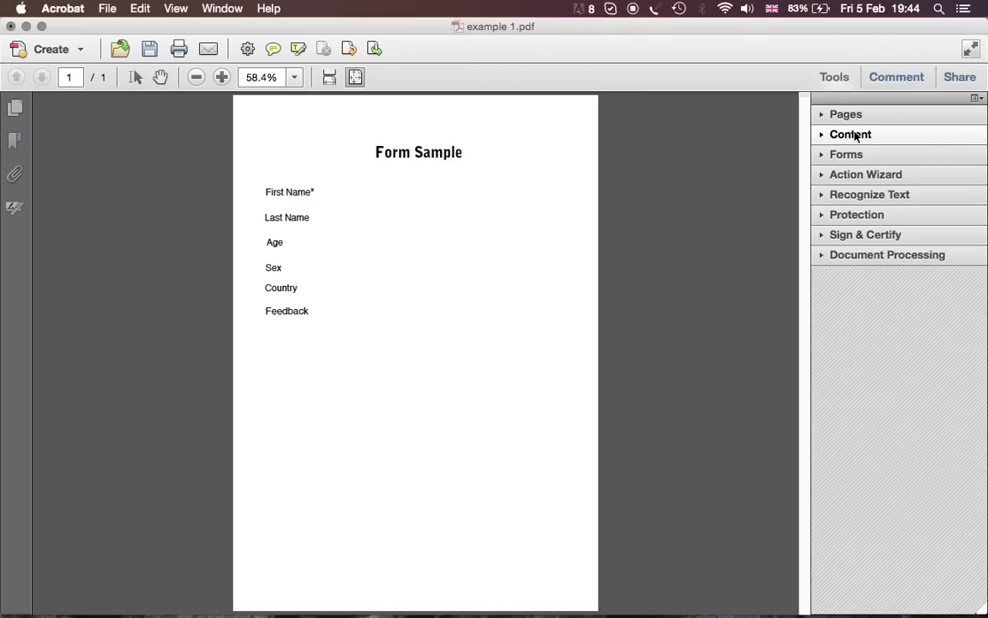
pyautogui.click(849, 155)
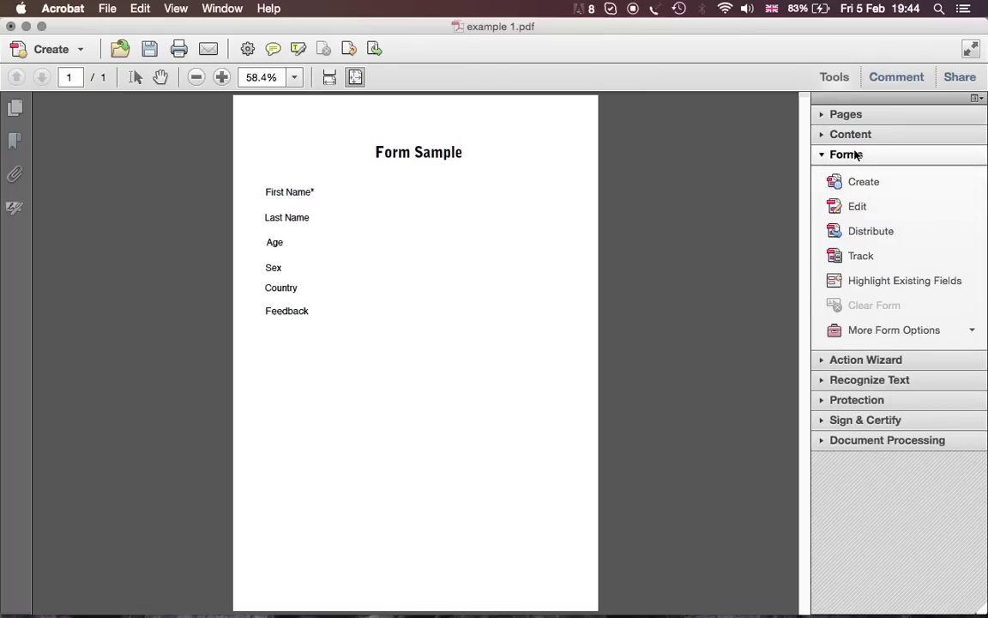
pyautogui.click(860, 207)
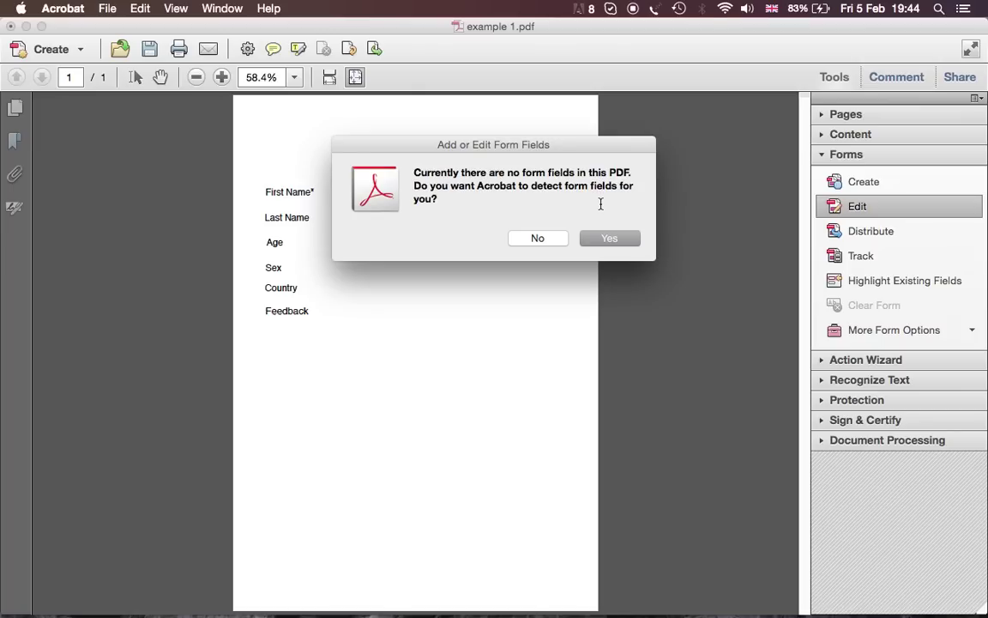
pyautogui.click(538, 239)
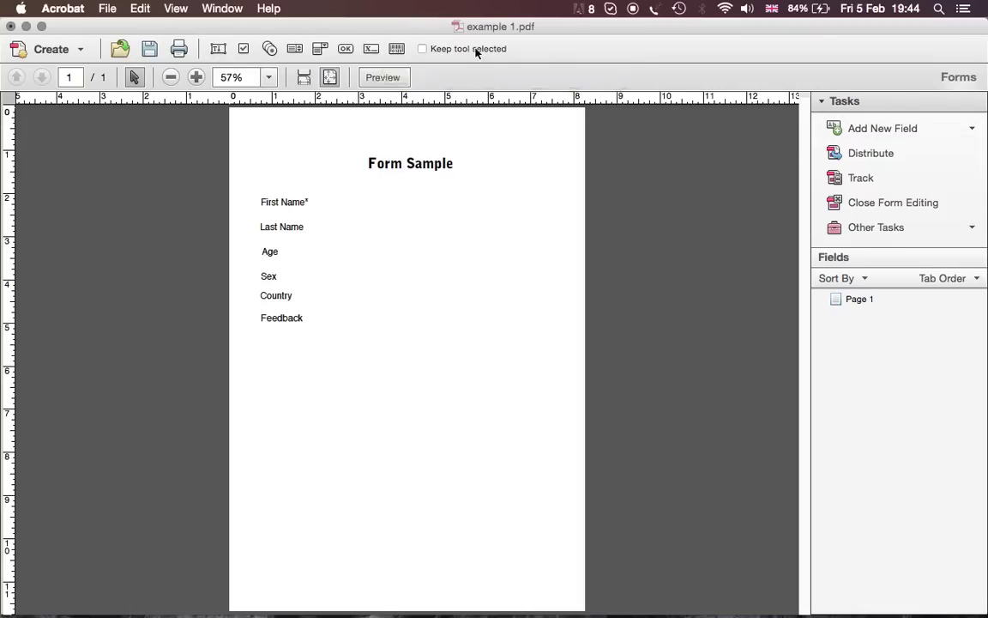
# - Add a text field beside the "First Name*" label, name it "first name" and make it a required field
pyautogui.click(963, 133)
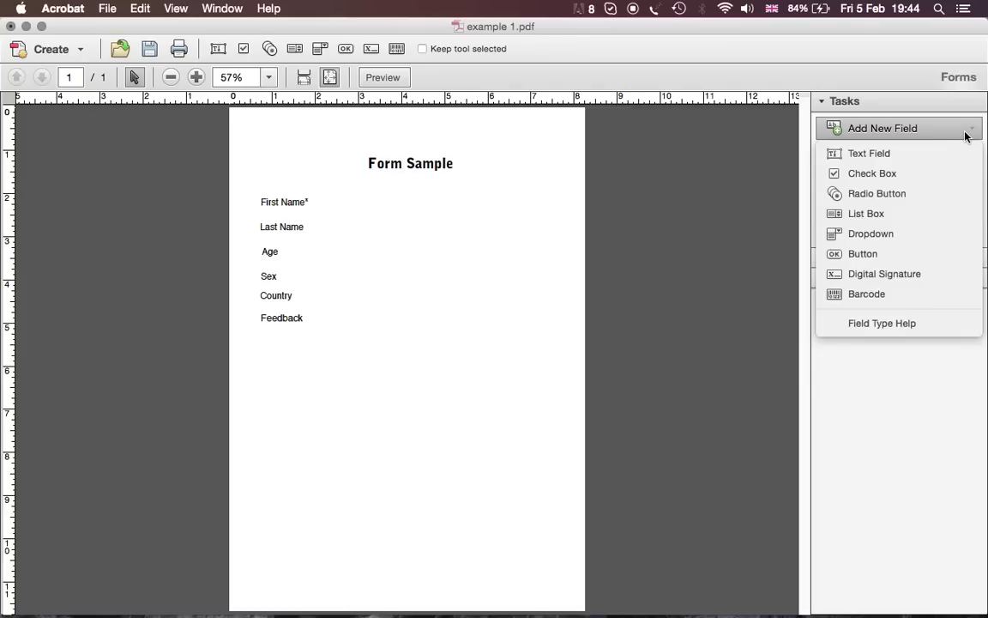
pyautogui.click(872, 156)
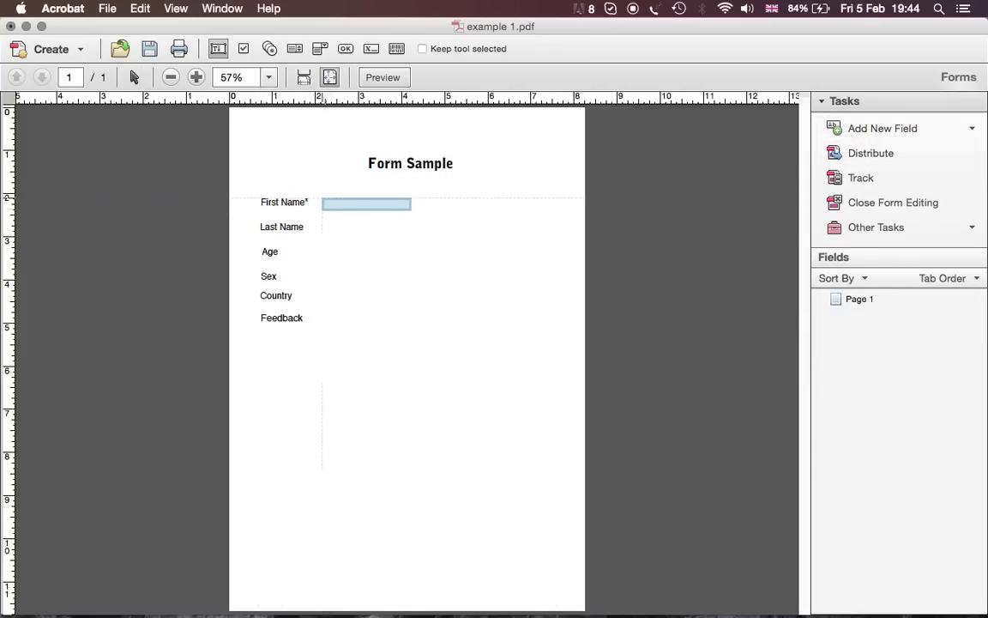
pyautogui.click(321, 199)
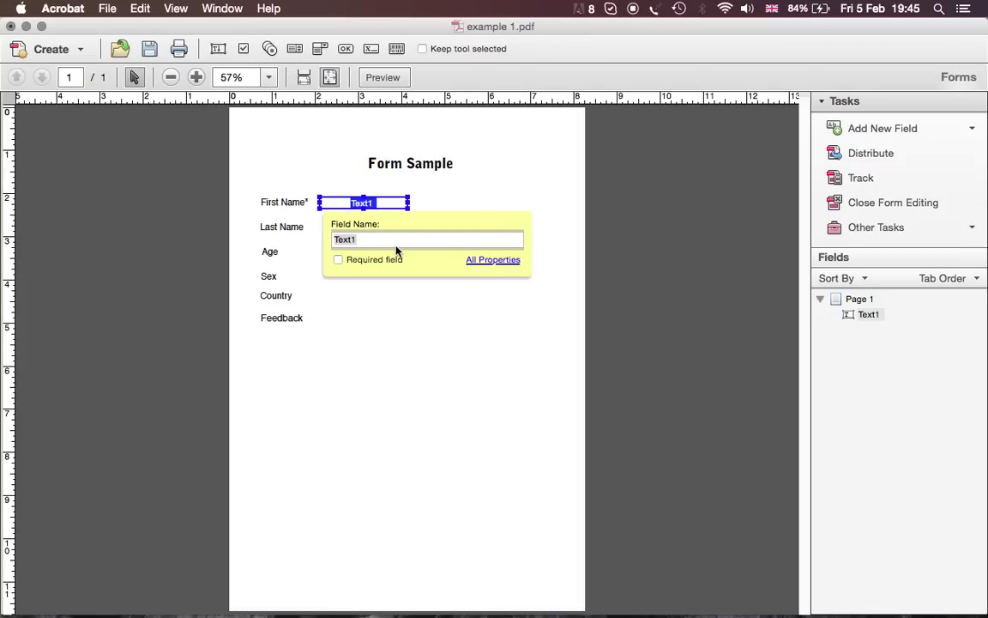
pyautogui.click(339, 260)
pyautogui.write('first n')
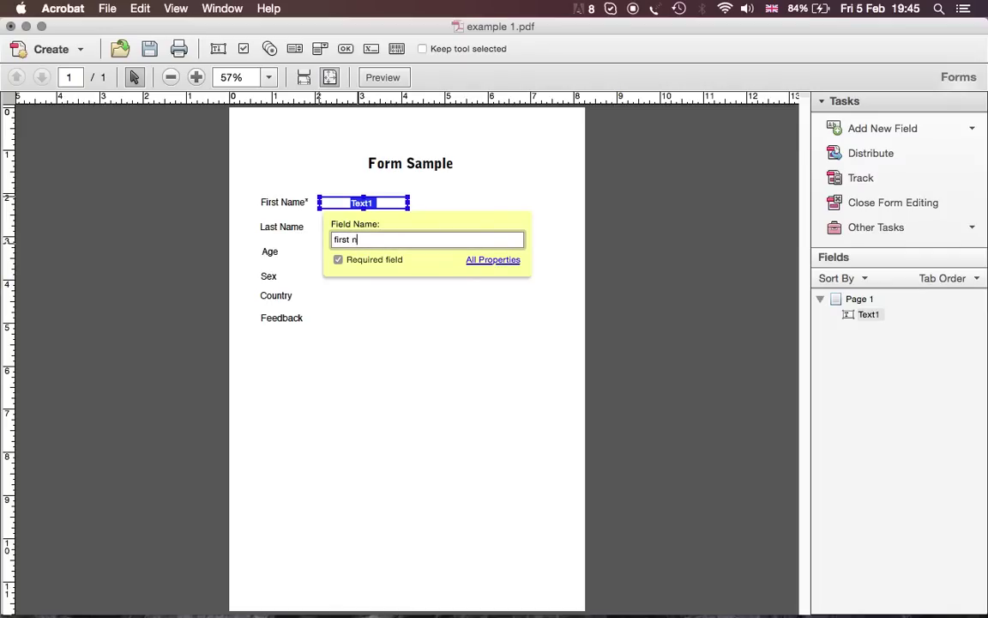
pyautogui.write('ame')
pyautogui.click(391, 315)
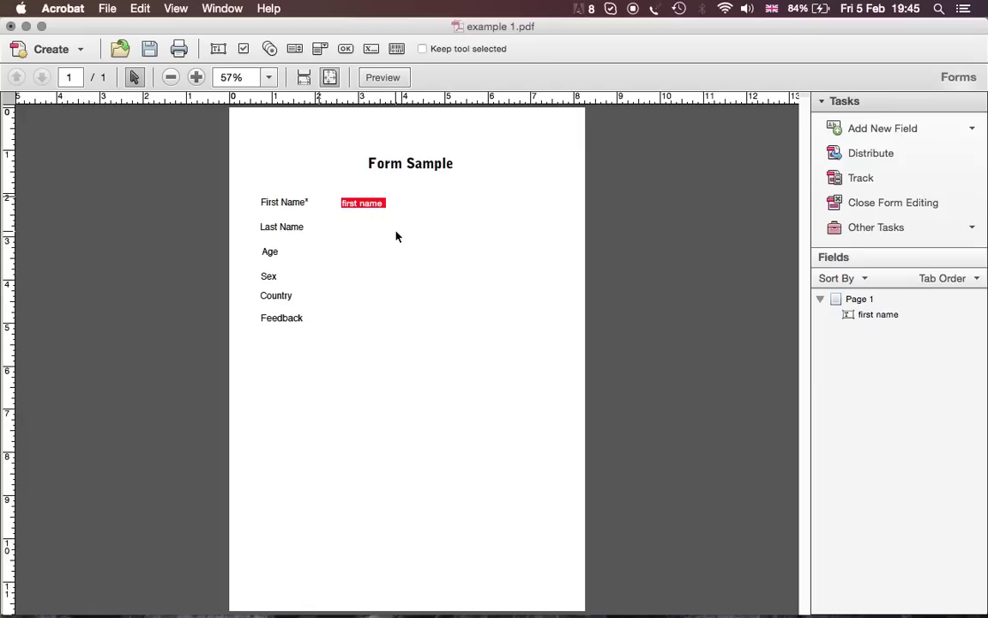
# - Open the first name field's properties and review its general, appearance, options, actions, format, validation and calculation settings
pyautogui.click(372, 203)
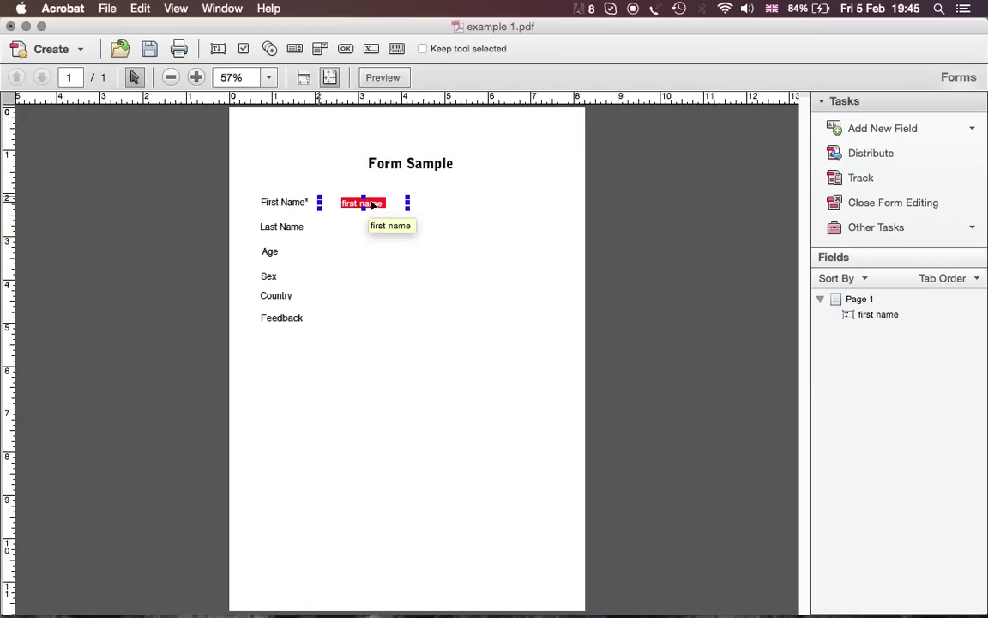
pyautogui.click(372, 203)
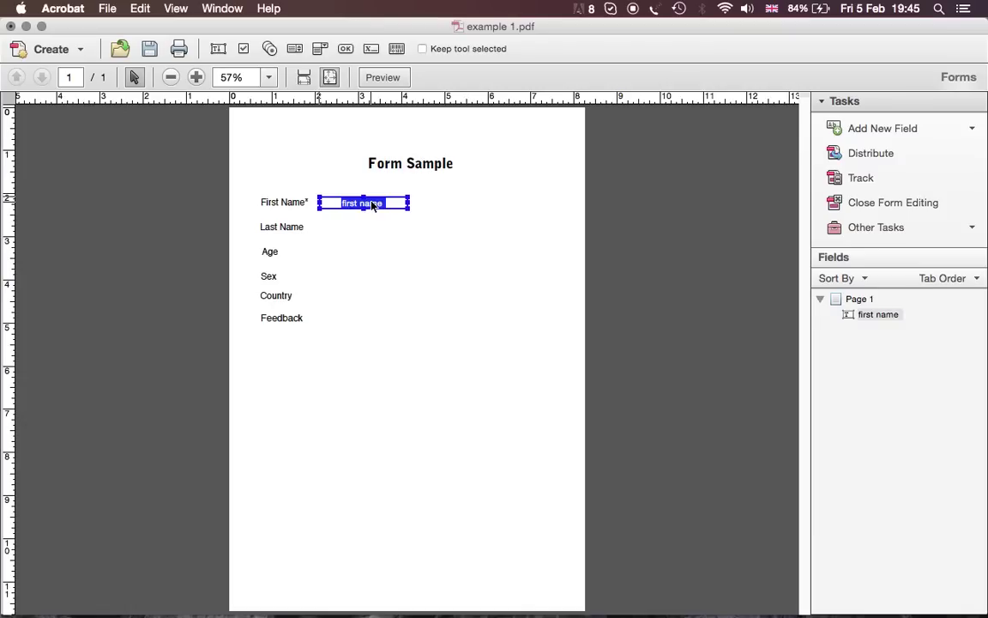
pyautogui.doubleClick(372, 204)
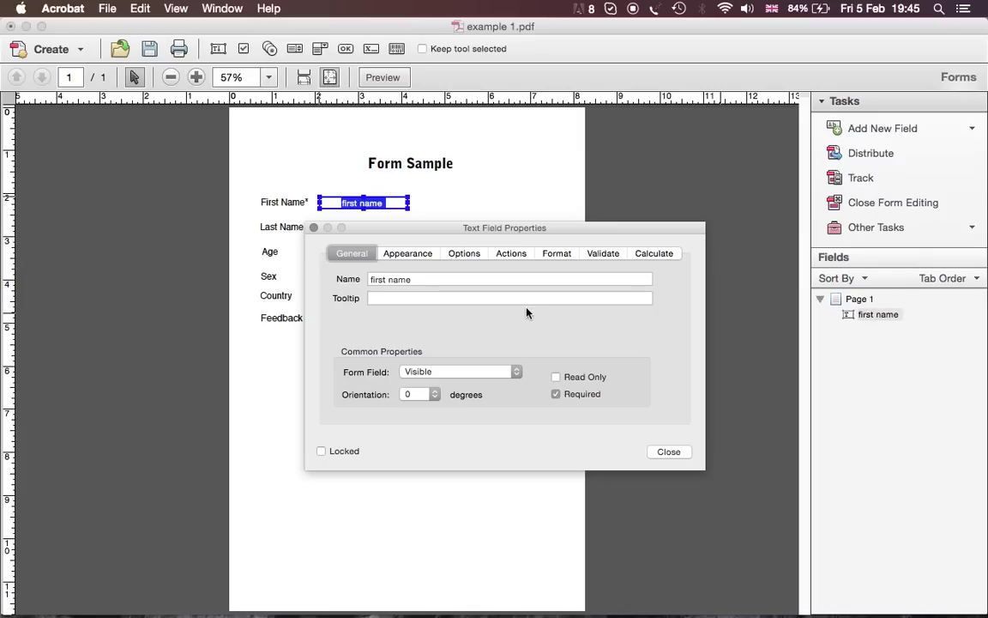
pyautogui.click(413, 254)
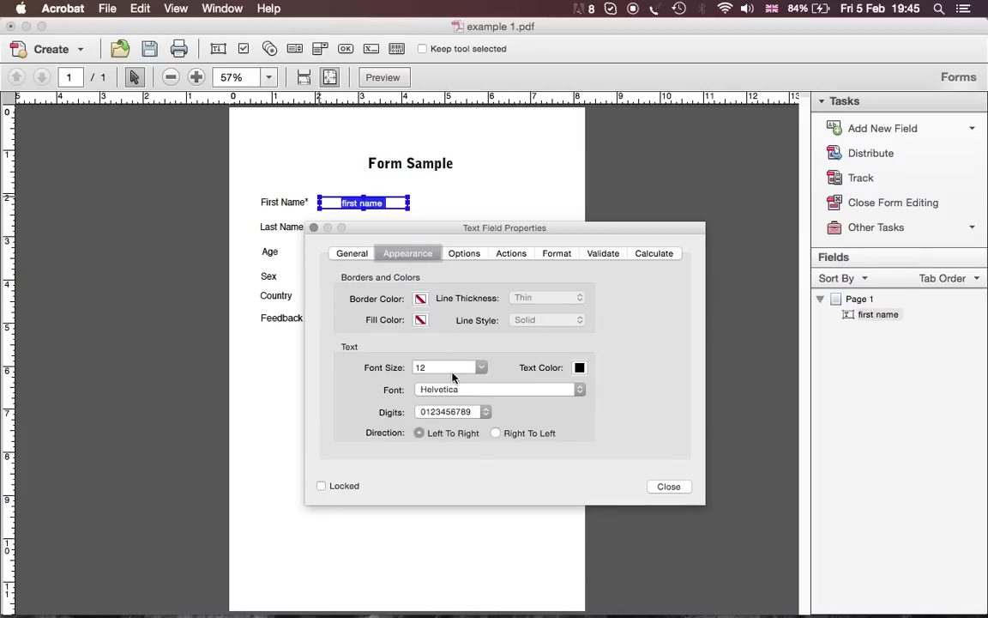
pyautogui.click(475, 253)
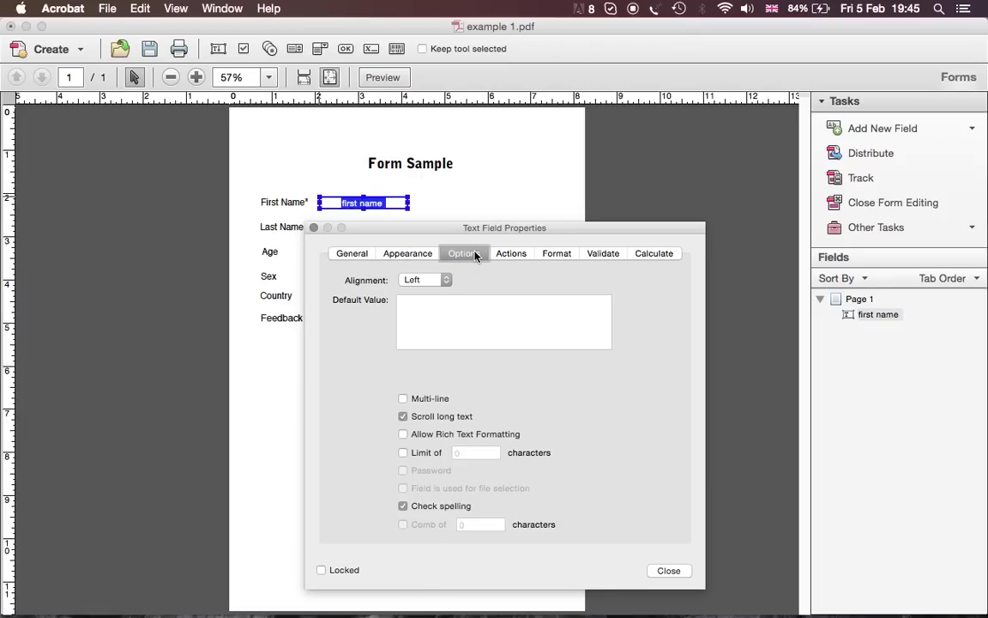
pyautogui.click(526, 254)
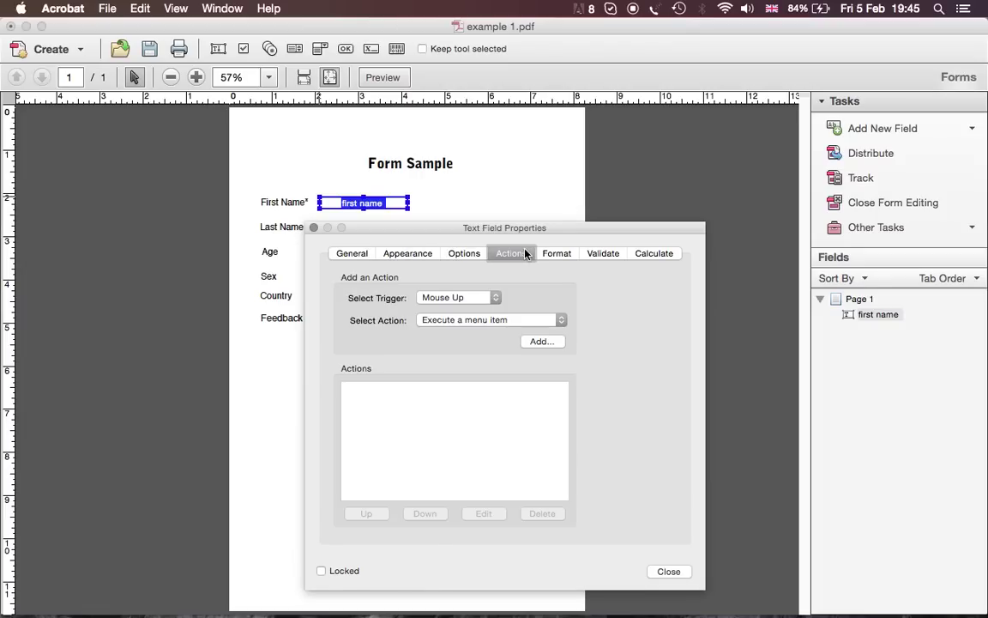
pyautogui.click(562, 253)
pyautogui.click(619, 254)
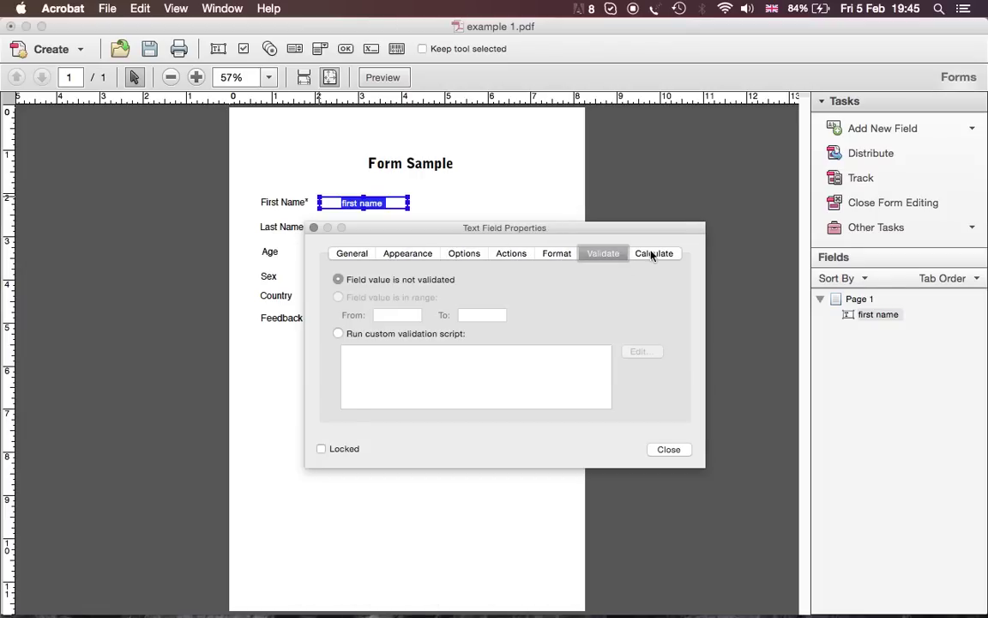
pyautogui.click(656, 254)
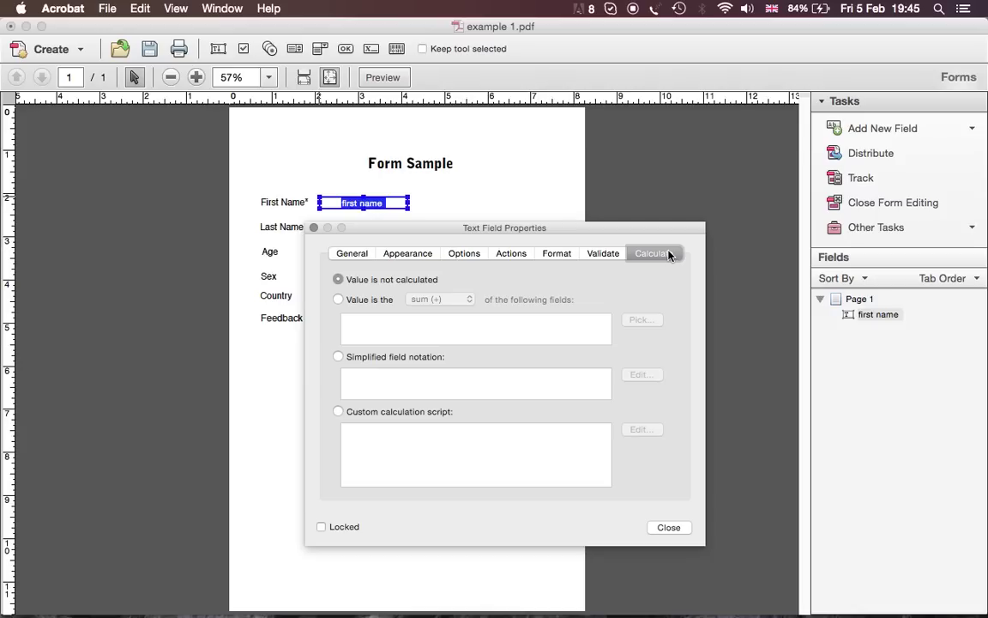
pyautogui.click(409, 255)
pyautogui.click(352, 254)
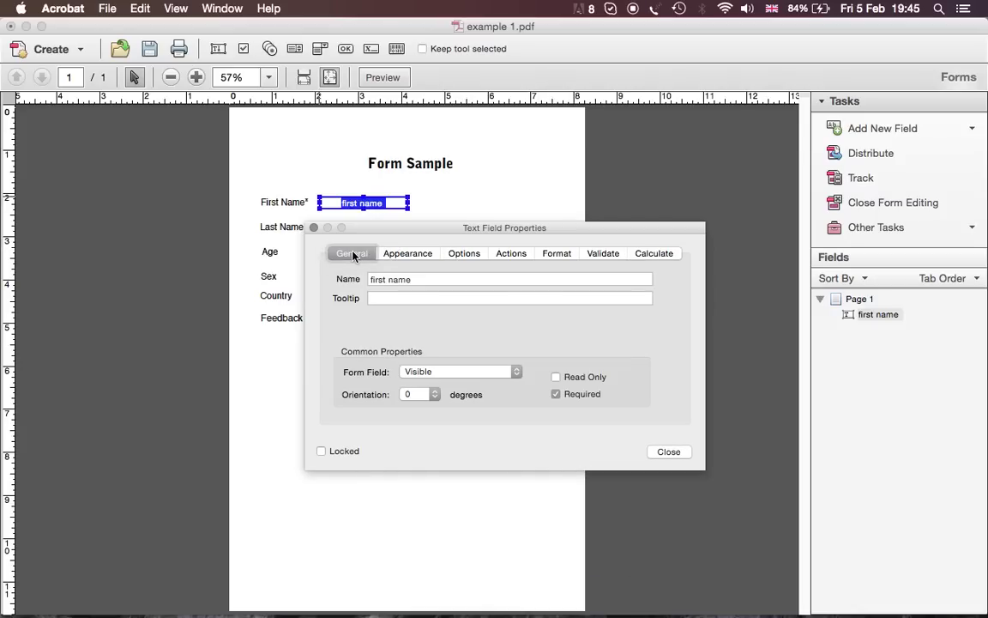
# - Set the first name field's text alignment to Right and close its properties
pyautogui.click(460, 255)
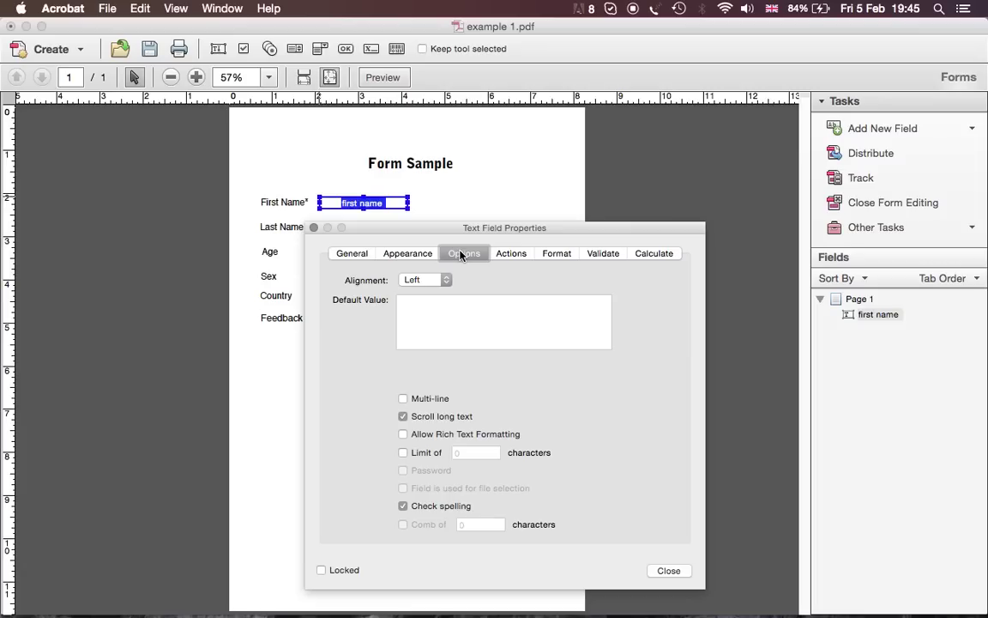
pyautogui.click(431, 281)
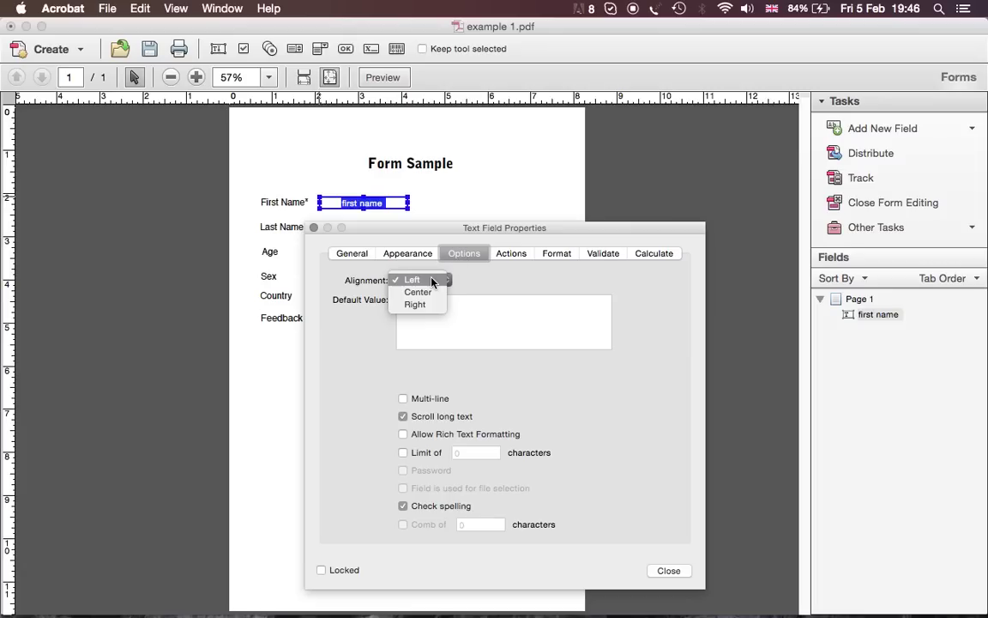
pyautogui.click(433, 283)
pyautogui.click(432, 281)
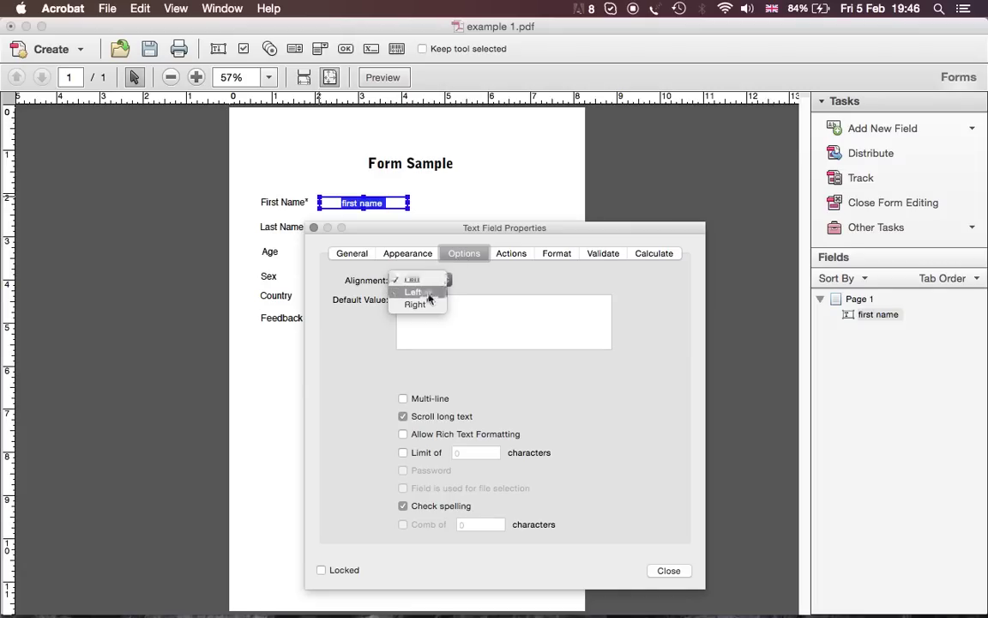
pyautogui.click(428, 301)
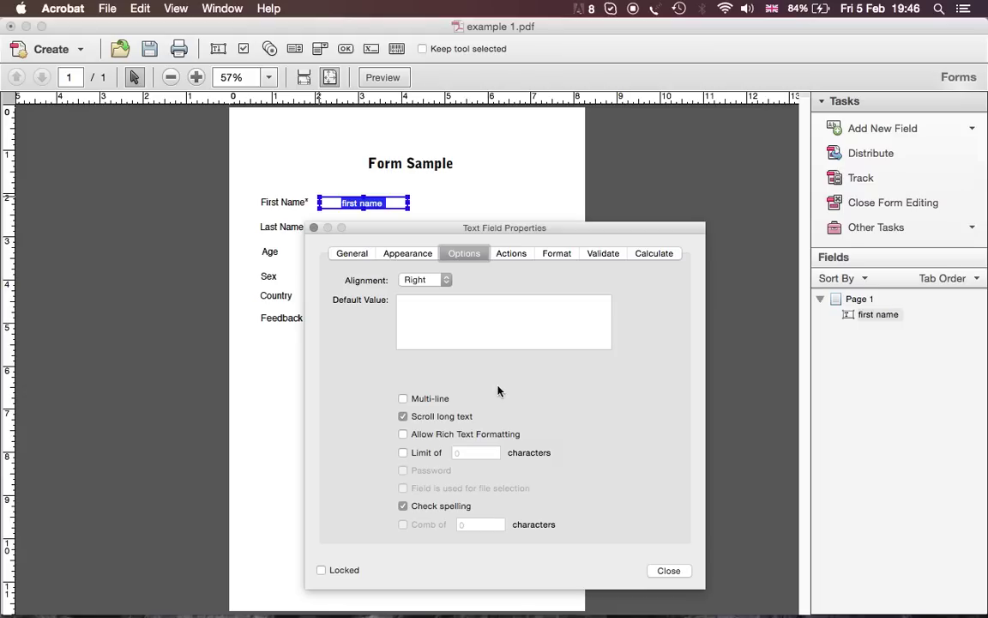
pyautogui.click(314, 228)
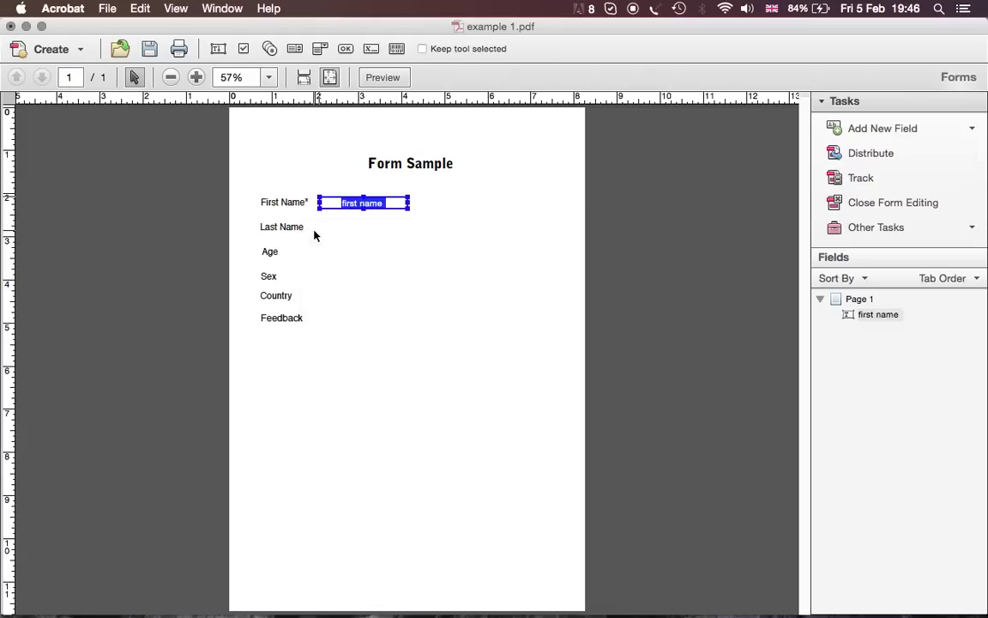
# - Nudge the first name field slightly up in line with its "First Name*" label and deselect it
pyautogui.click(377, 260)
pyautogui.click(371, 204)
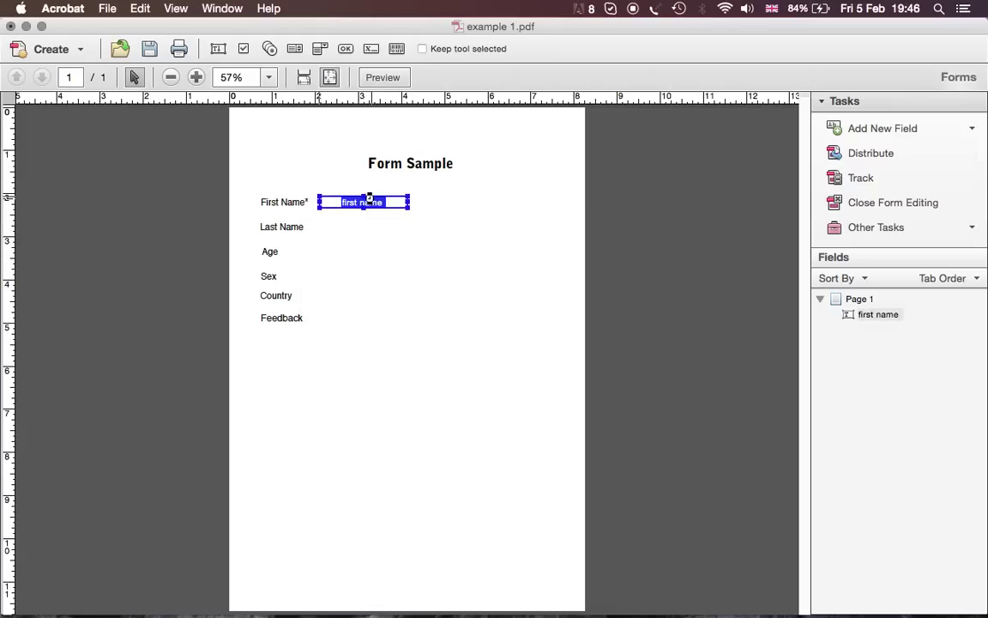
pyautogui.click(389, 231)
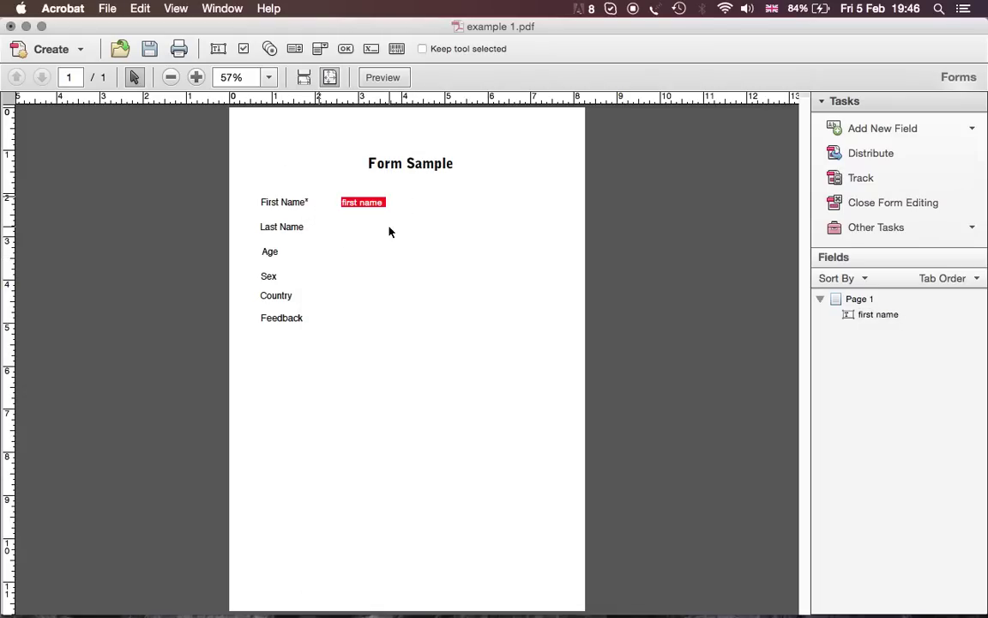
pyautogui.click(380, 202)
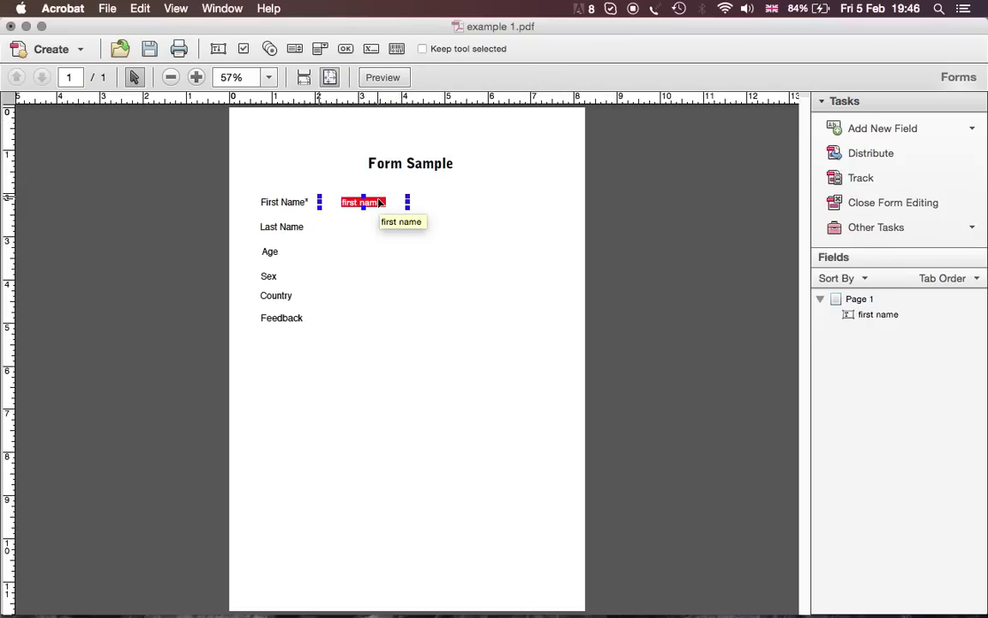
pyautogui.click(393, 239)
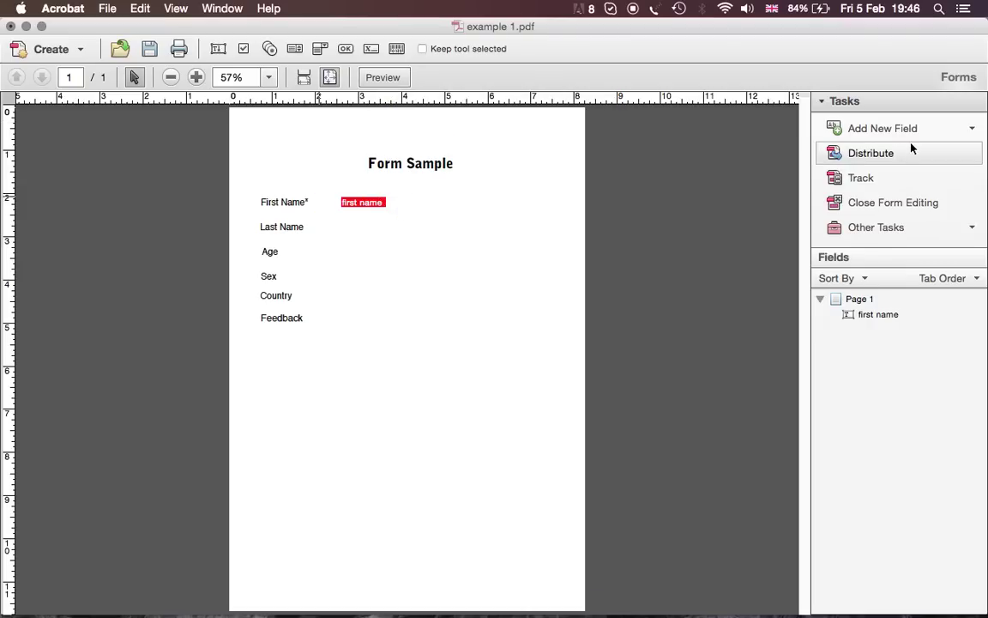
# - Add a text field beside the "Last Name" label and make it a required field
pyautogui.click(866, 130)
pyautogui.click(875, 154)
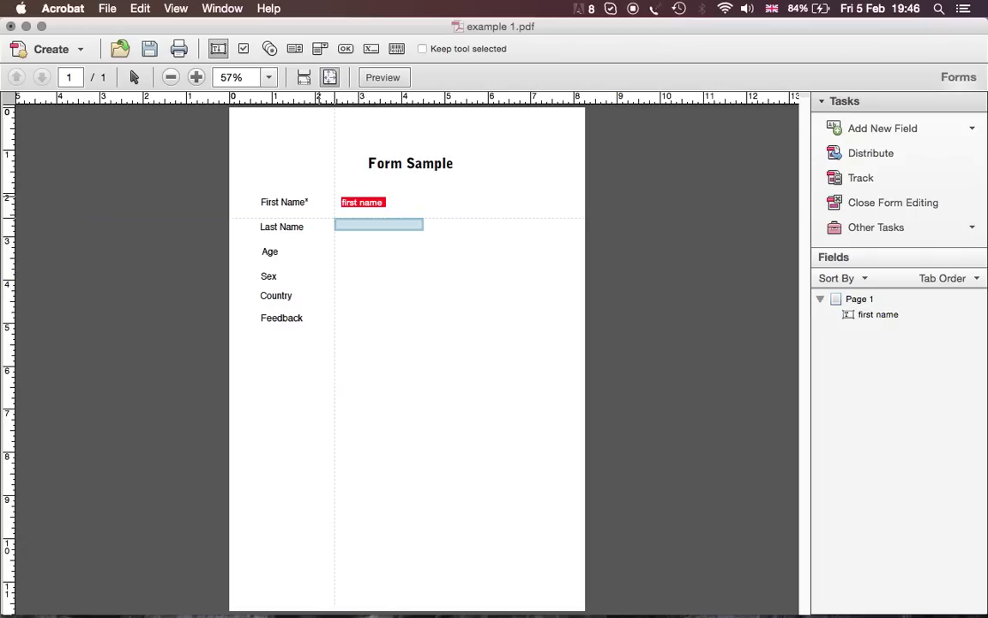
pyautogui.click(323, 222)
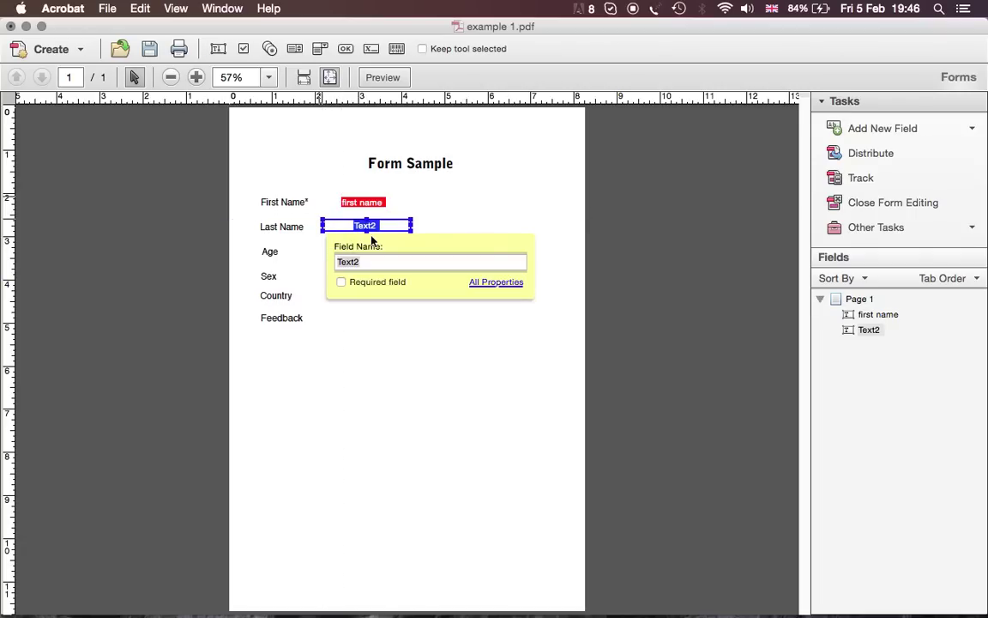
pyautogui.click(342, 284)
pyautogui.click(373, 331)
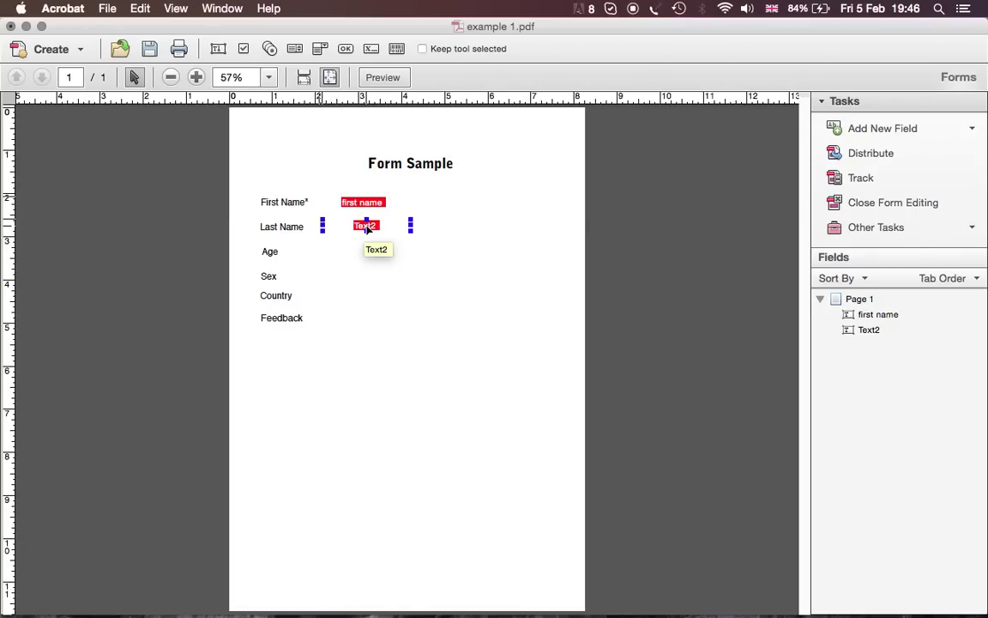
# - Rename the text field beside "Last Name" as "last name" in its properties, keeping it required
pyautogui.doubleClick(366, 226)
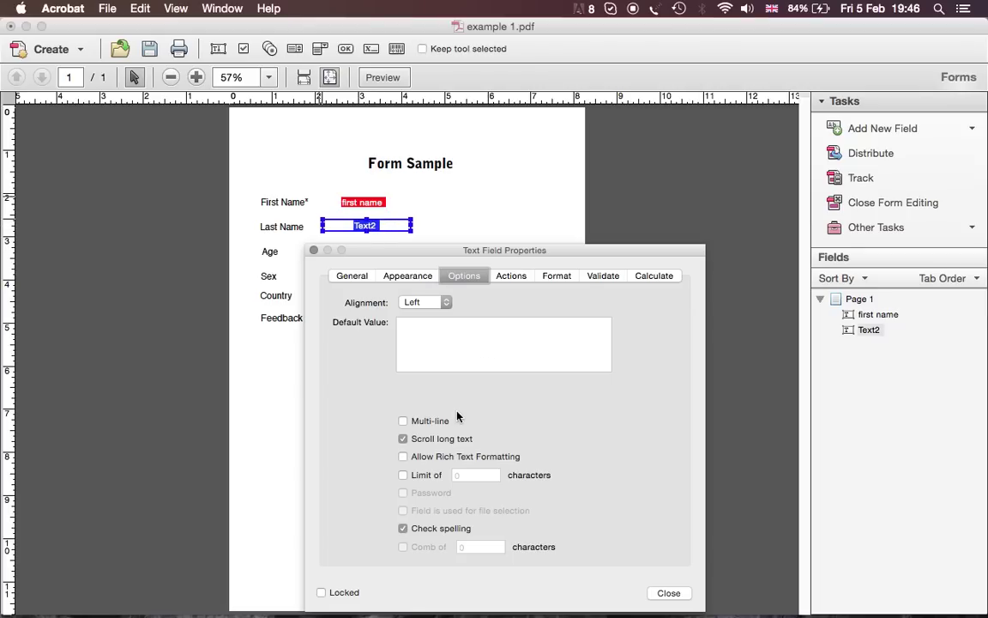
pyautogui.click(399, 274)
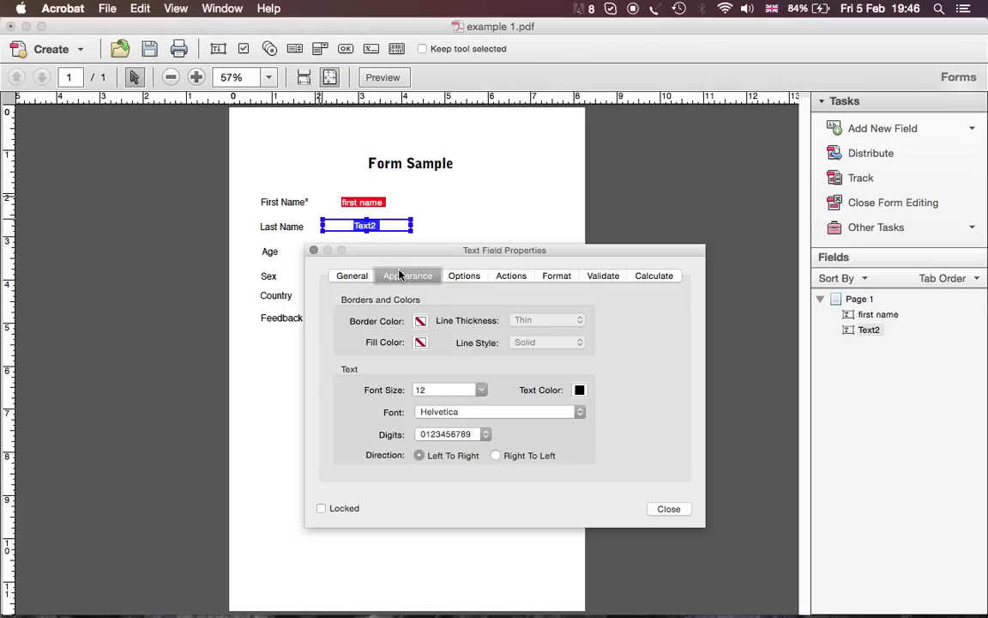
pyautogui.click(352, 275)
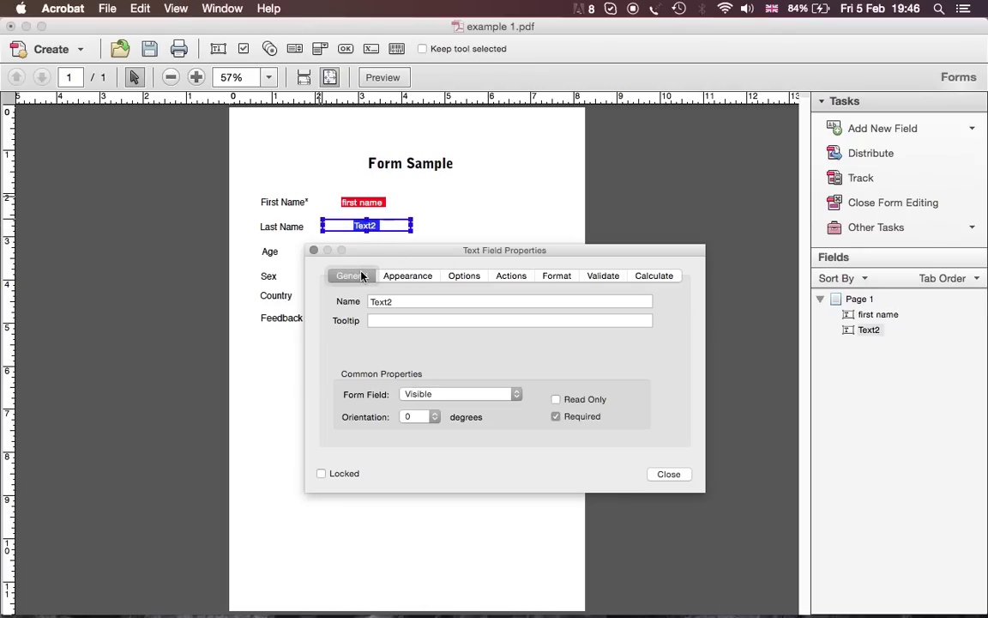
pyautogui.click(400, 301)
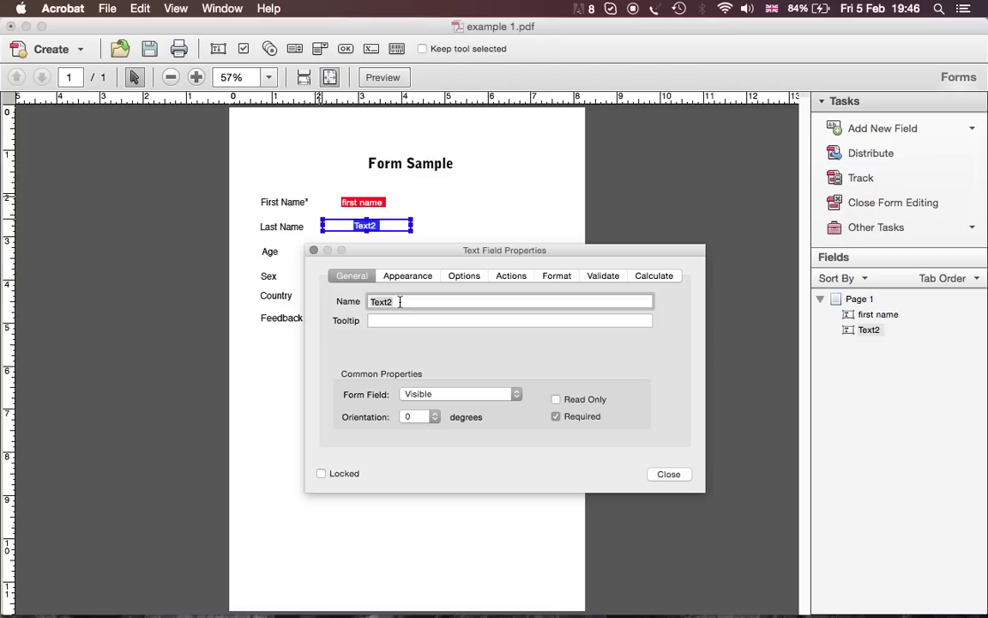
pyautogui.write('last name')
pyautogui.click(555, 417)
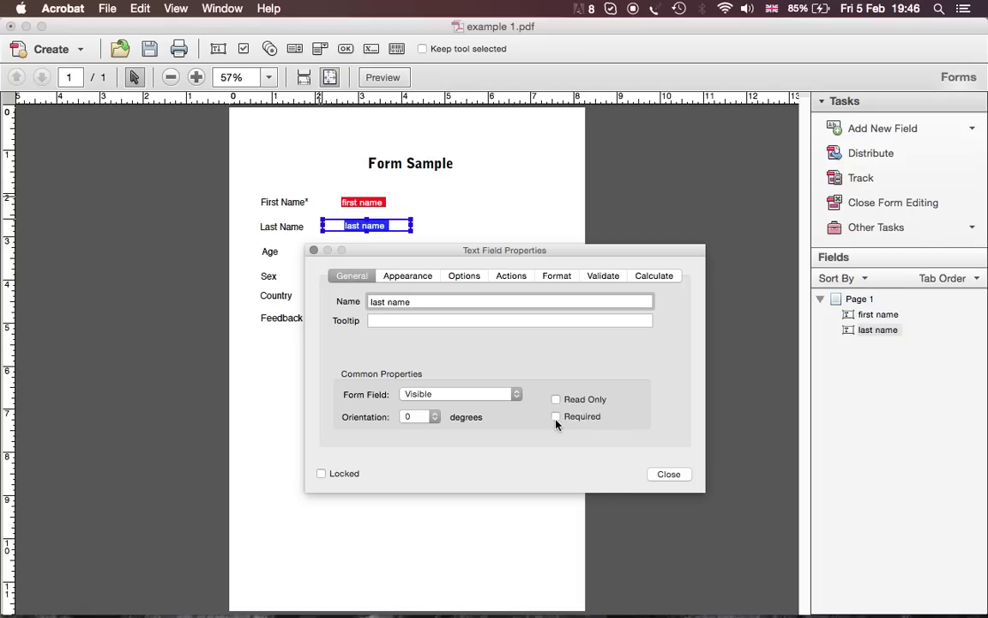
pyautogui.click(556, 418)
pyautogui.click(669, 477)
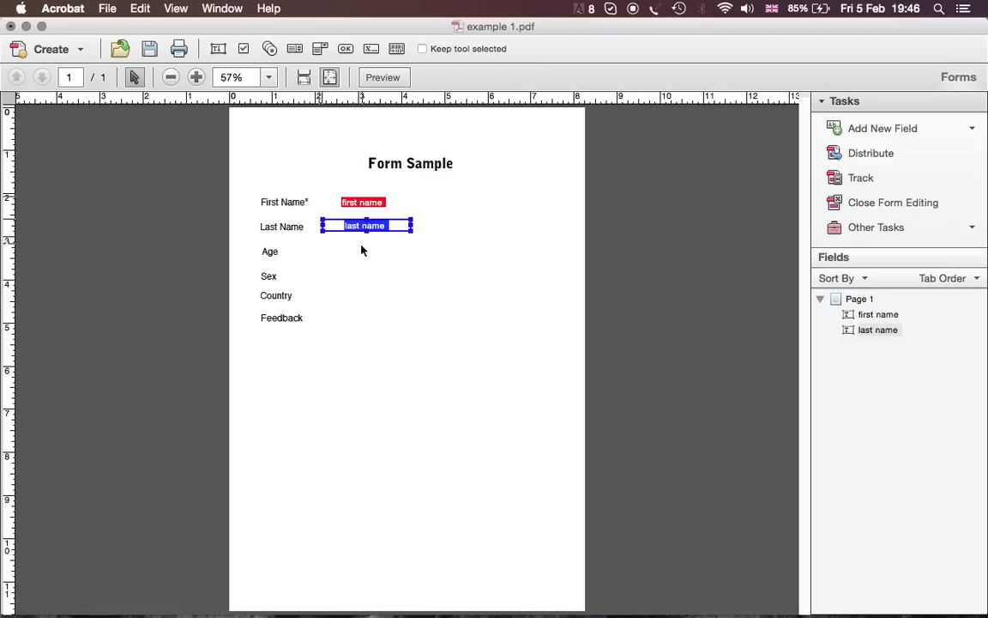
pyautogui.click(362, 250)
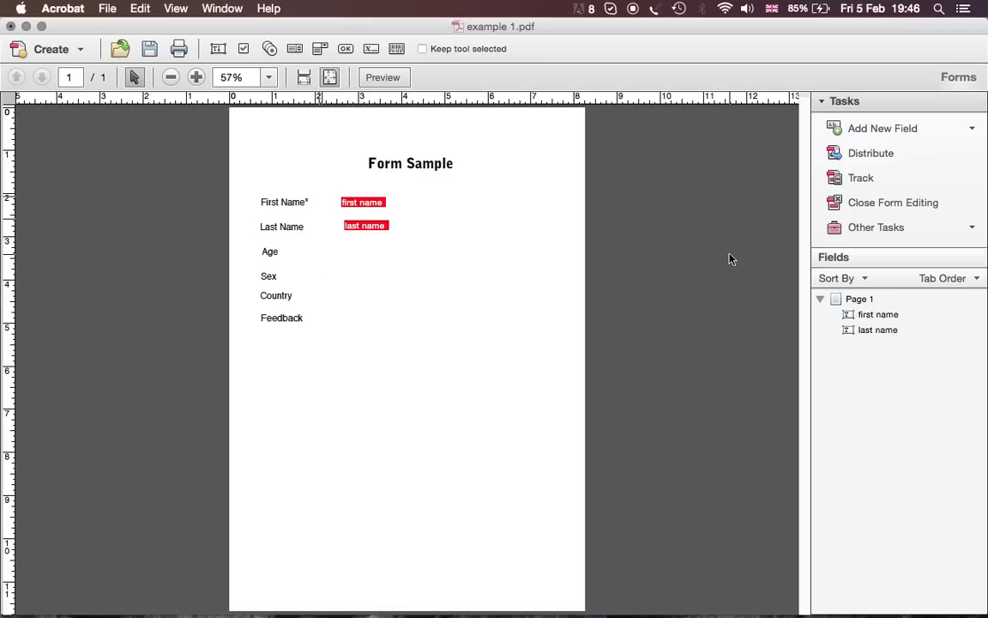
# - Add a list box beside the "Age" label and name it "age"
pyautogui.click(953, 133)
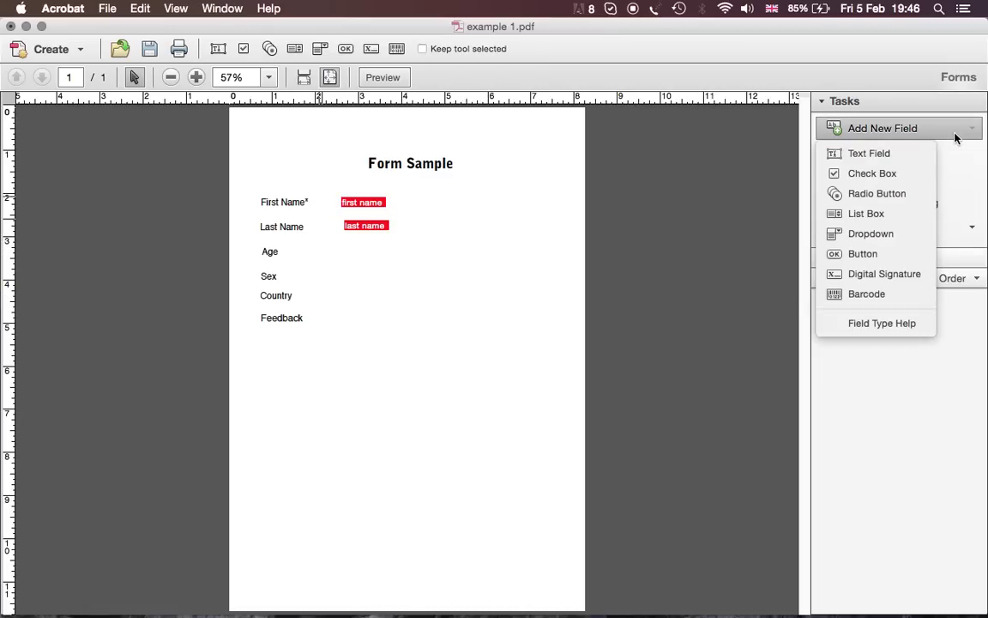
pyautogui.click(865, 214)
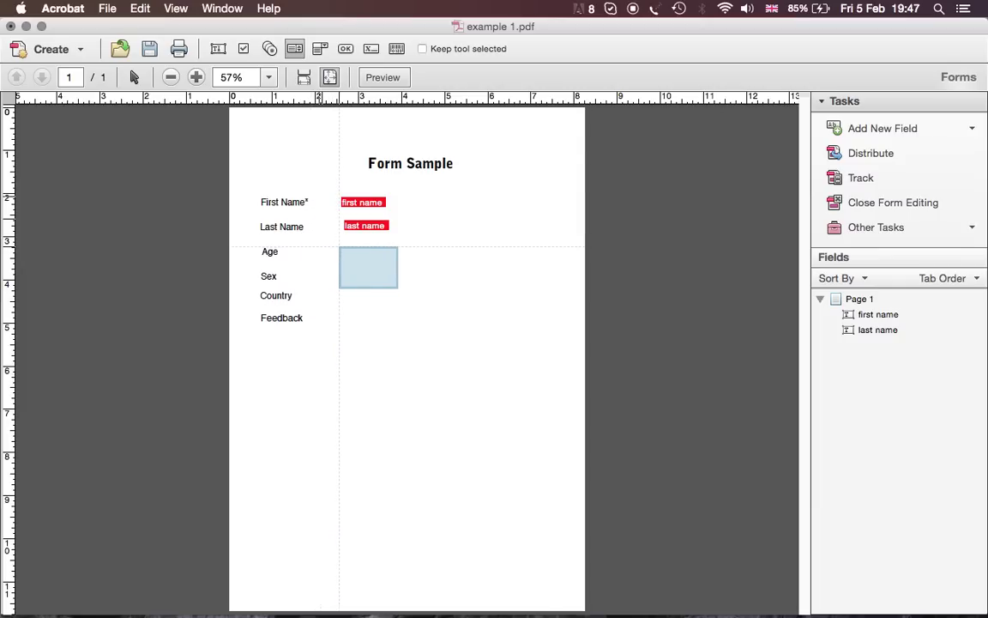
pyautogui.click(338, 246)
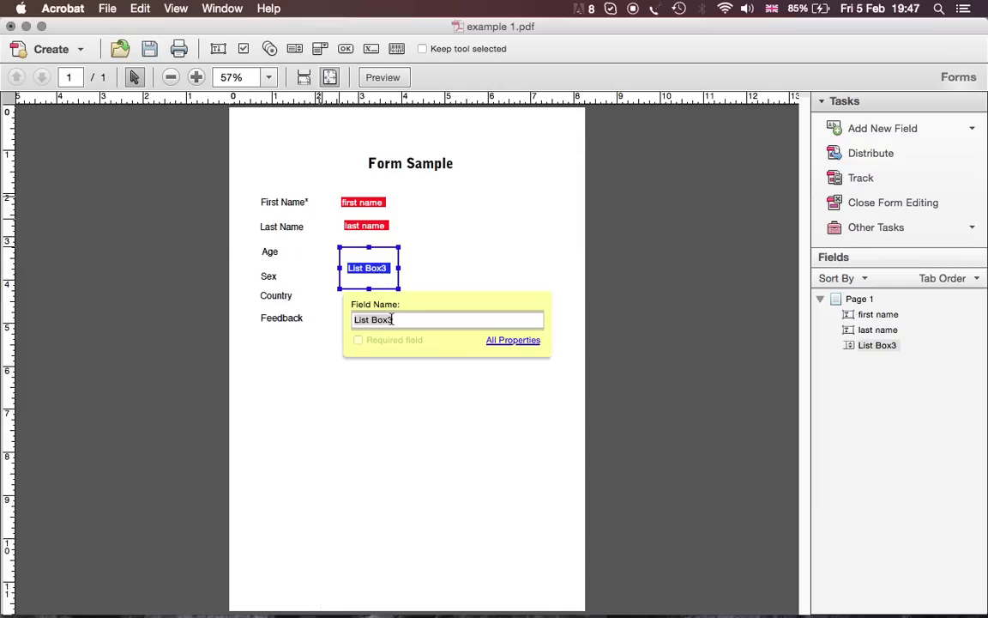
pyautogui.write('age')
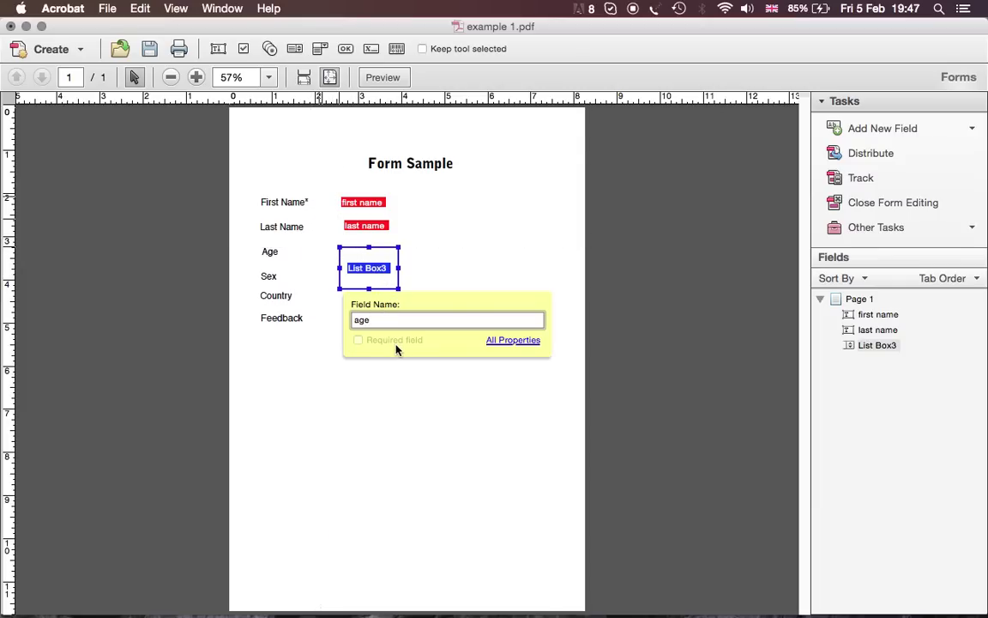
pyautogui.press('Return')
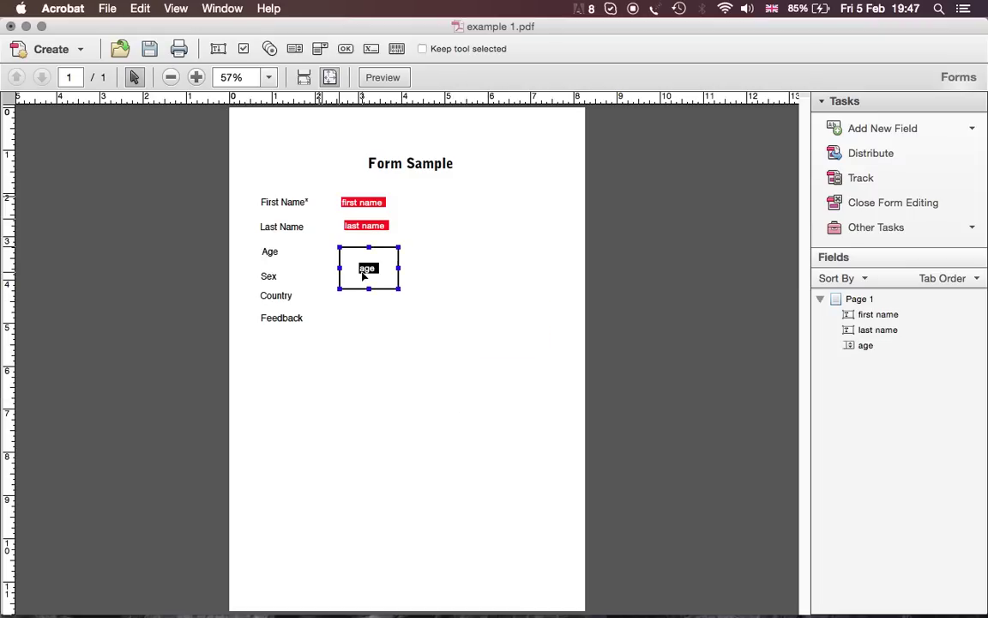
# - Open the age list box's option settings and add the items 28 and 29 to its list
pyautogui.doubleClick(364, 271)
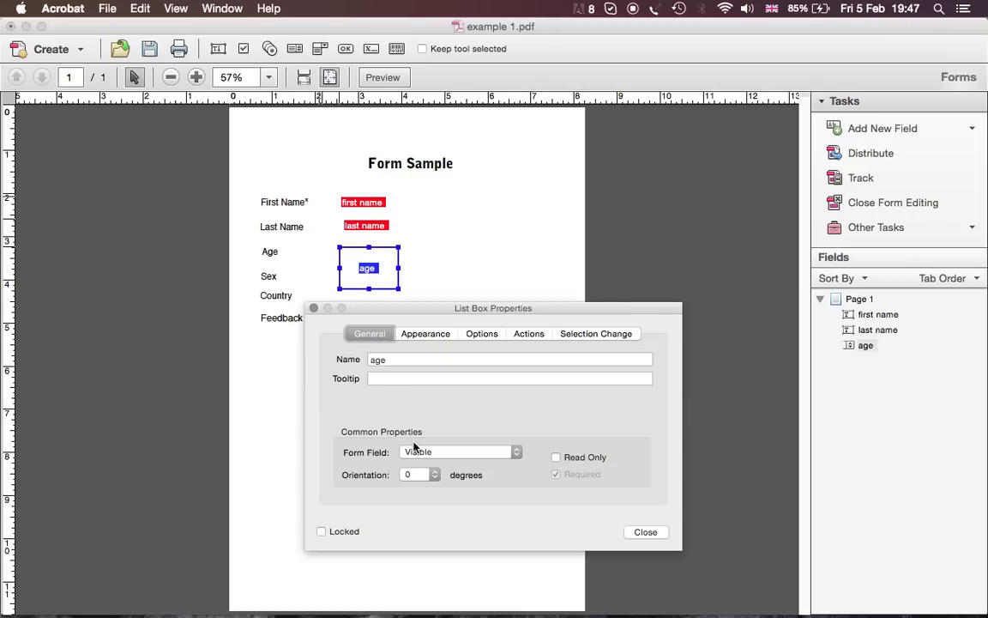
pyautogui.click(418, 334)
pyautogui.click(461, 334)
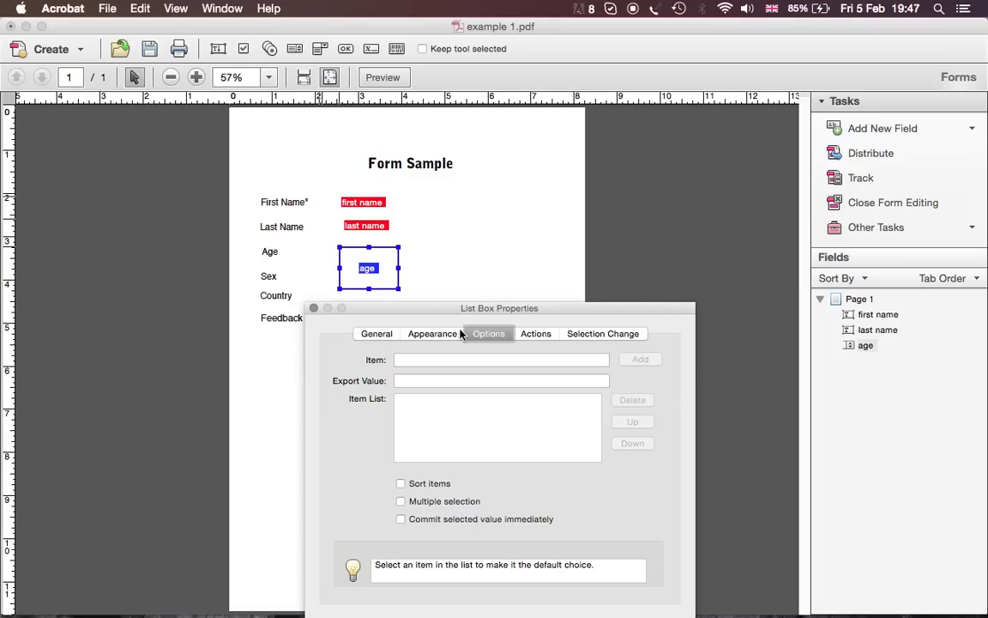
pyautogui.click(455, 359)
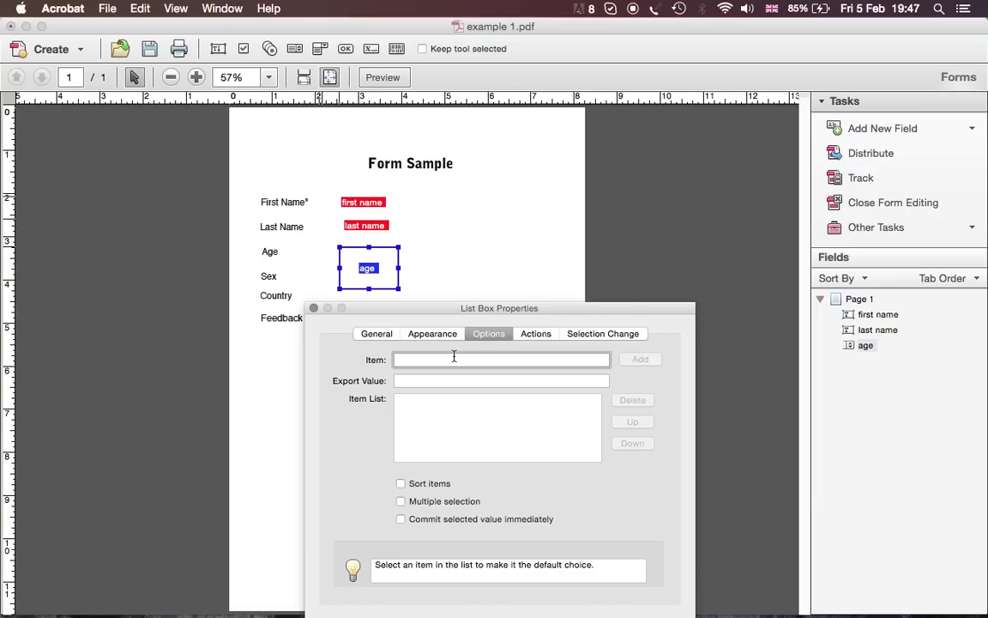
pyautogui.write('28')
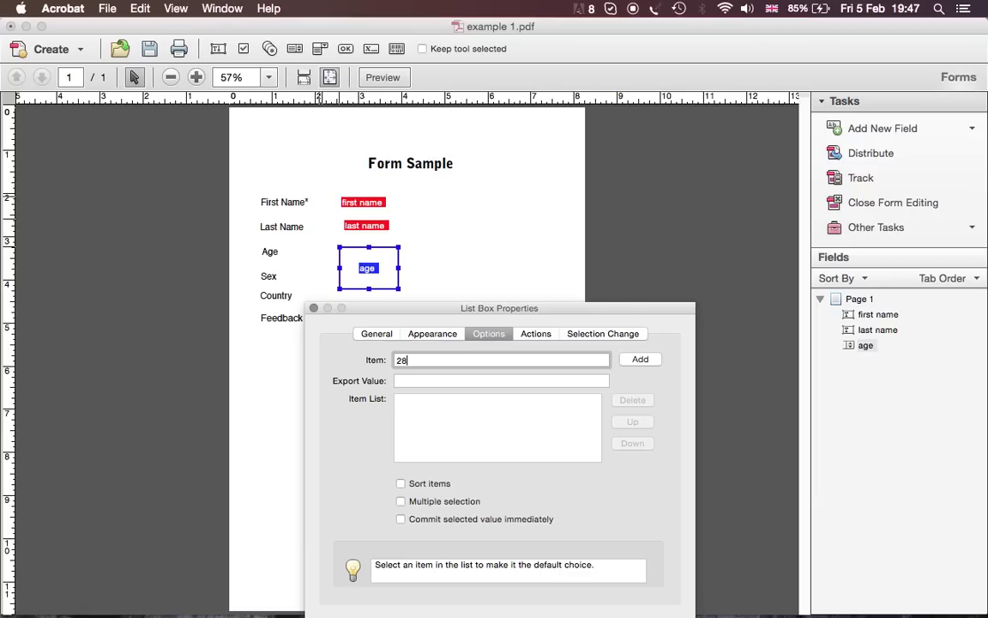
pyautogui.click(640, 360)
pyautogui.click(608, 361)
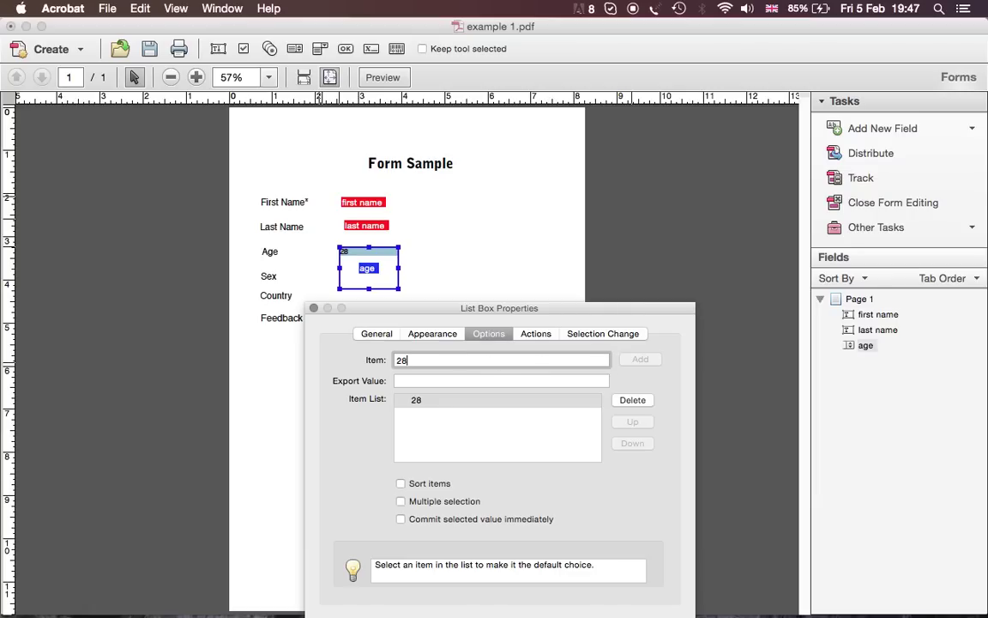
pyautogui.press('BackSpace')
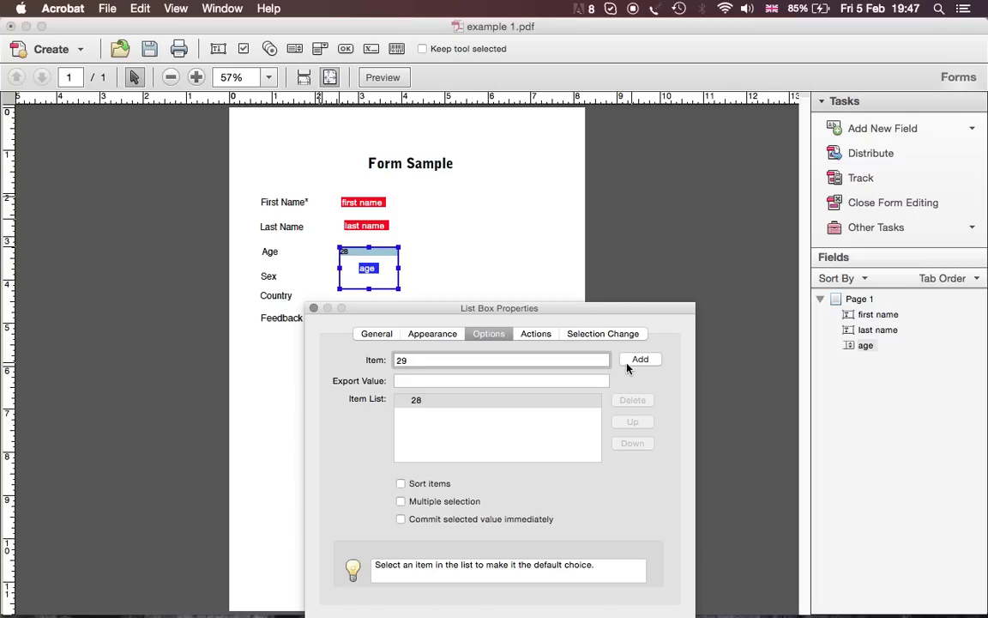
pyautogui.click(635, 361)
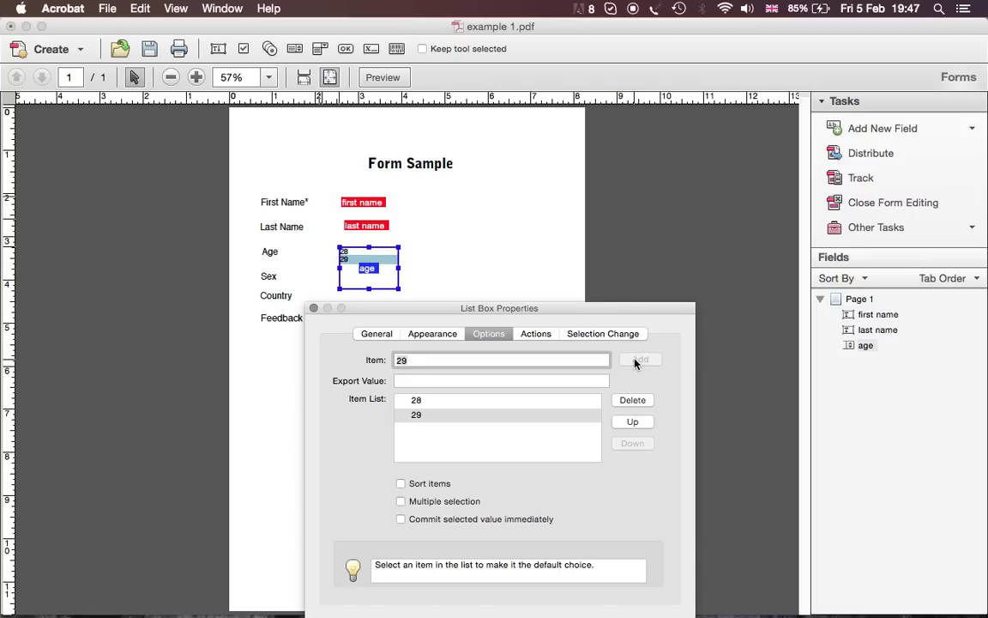
# - Add the items 30, 31 and 32 to the age list box and select 30 as the default choice
pyautogui.write('30')
pyautogui.click(650, 362)
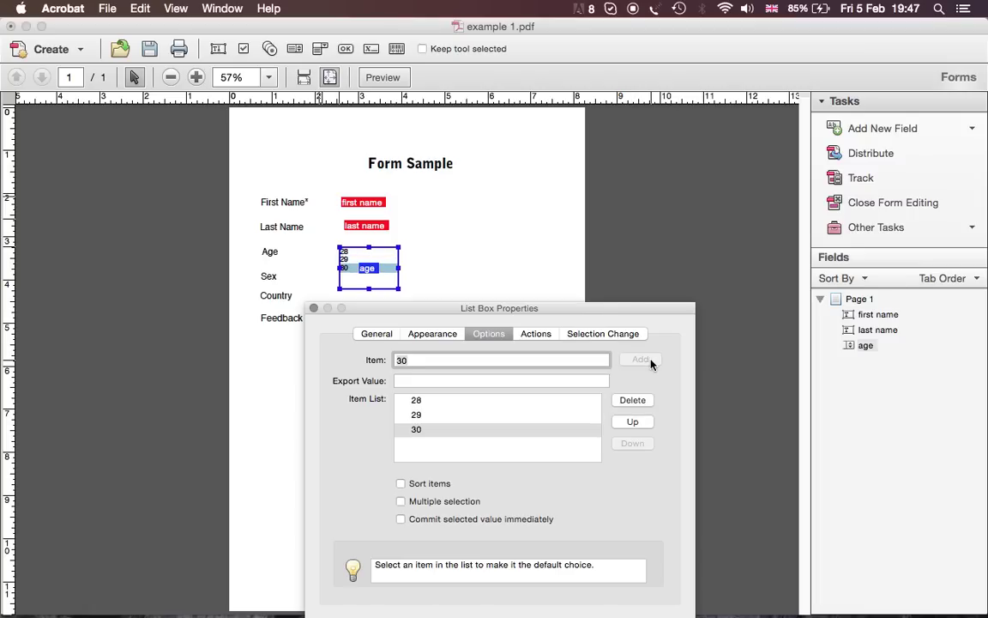
pyautogui.write('31')
pyautogui.click(650, 361)
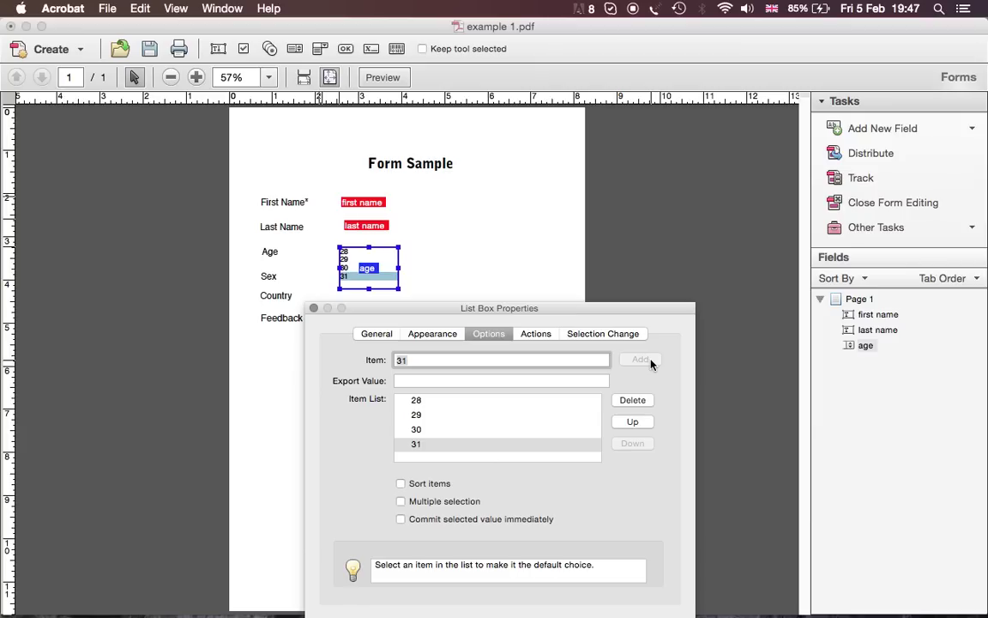
pyautogui.write('32')
pyautogui.click(650, 359)
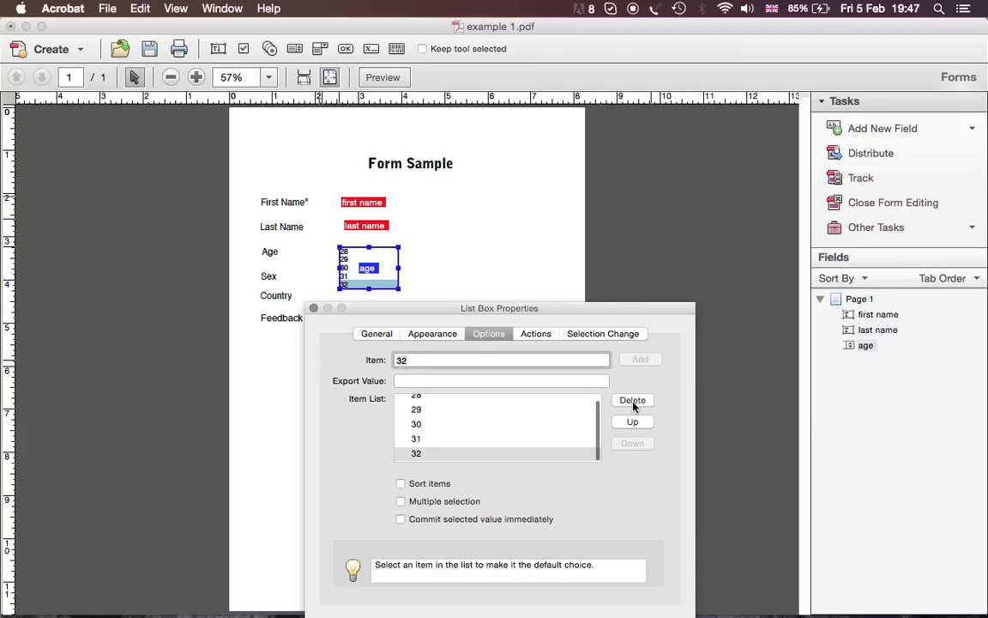
pyautogui.click(483, 429)
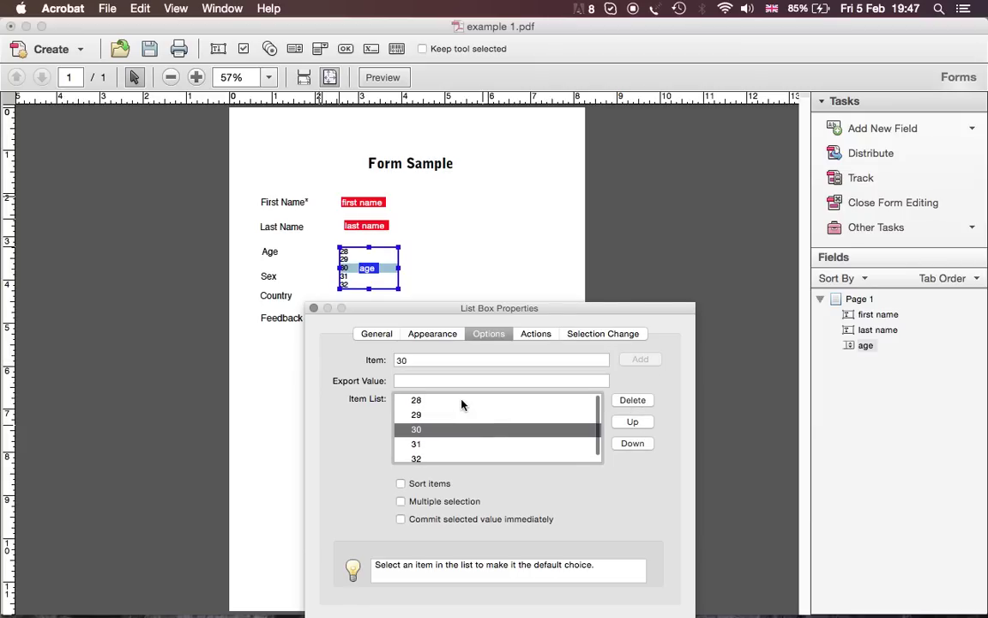
# - Add a "choose age" item to the age list box and move it to the top of the item list
pyautogui.click(461, 401)
pyautogui.click(449, 361)
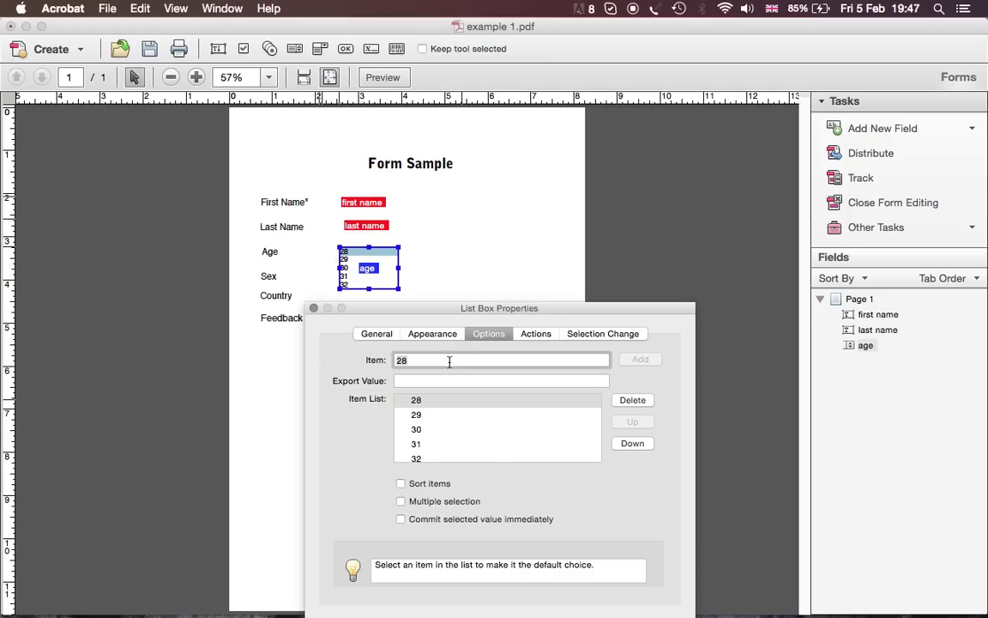
pyautogui.write('choose age')
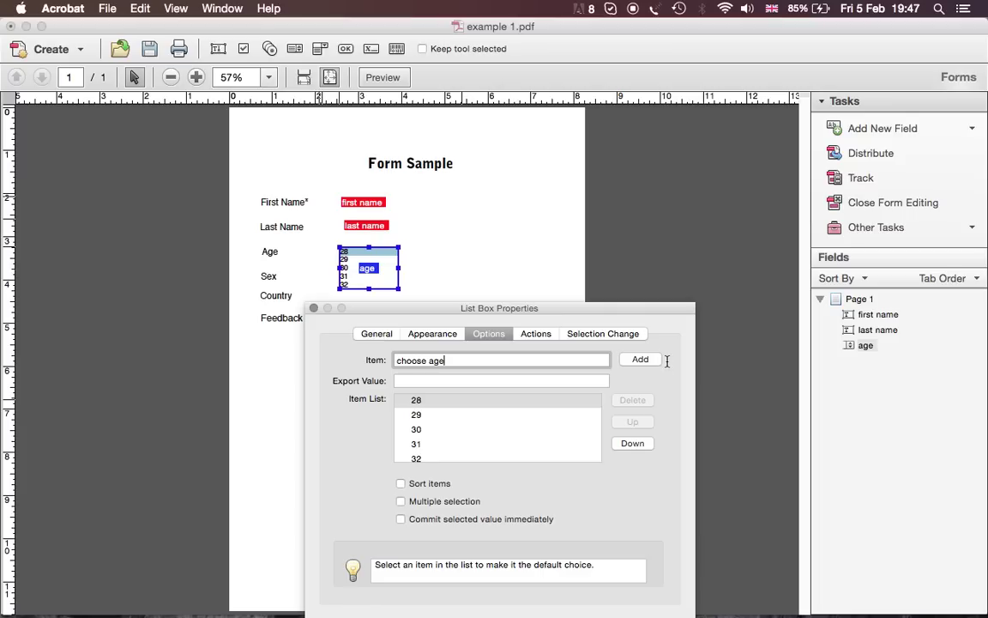
pyautogui.click(642, 358)
pyautogui.click(632, 421)
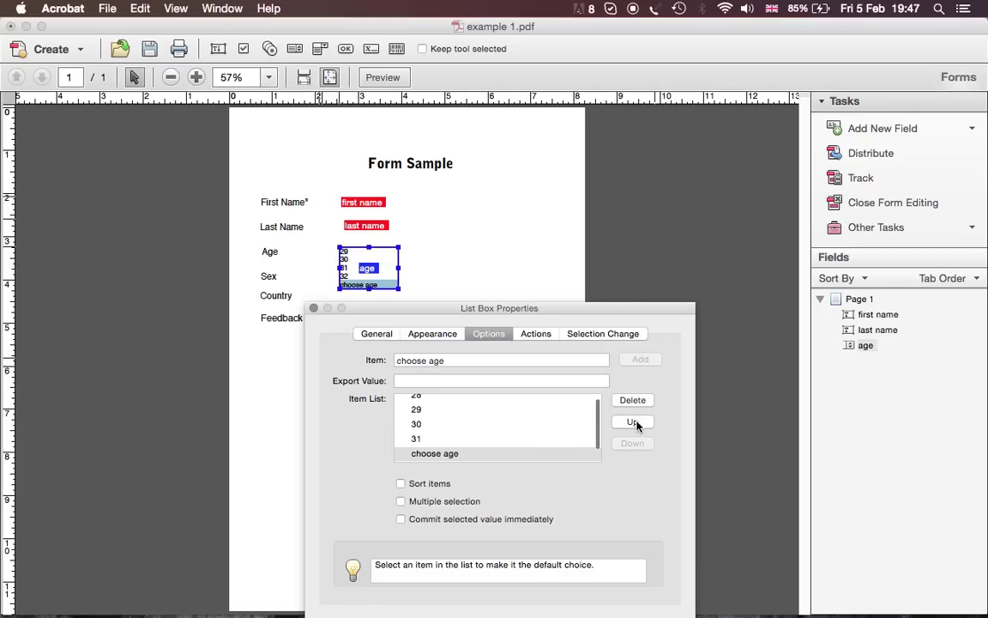
pyautogui.click(632, 421)
pyautogui.click(632, 422)
pyautogui.click(632, 421)
pyautogui.click(632, 422)
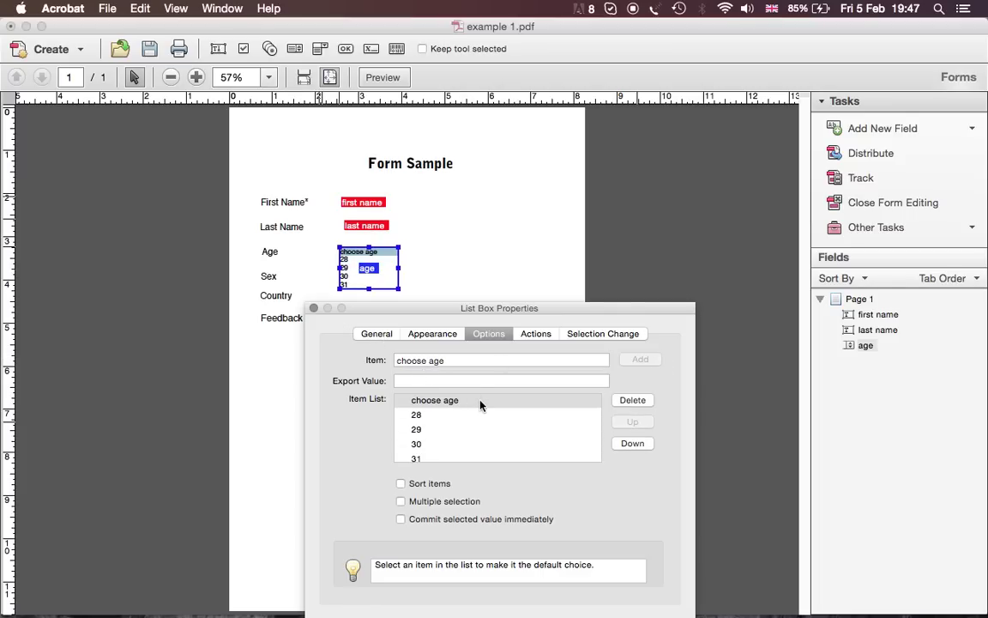
# - Delete the "choose age" item from the age list box, leave 28 as the default choice, and close the properties
pyautogui.click(632, 400)
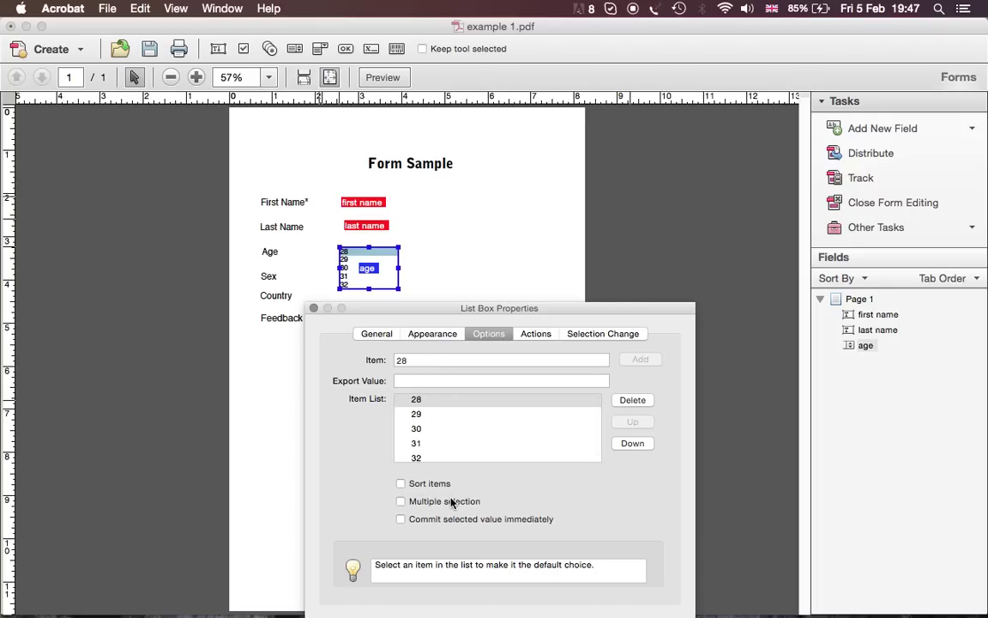
pyautogui.click(371, 333)
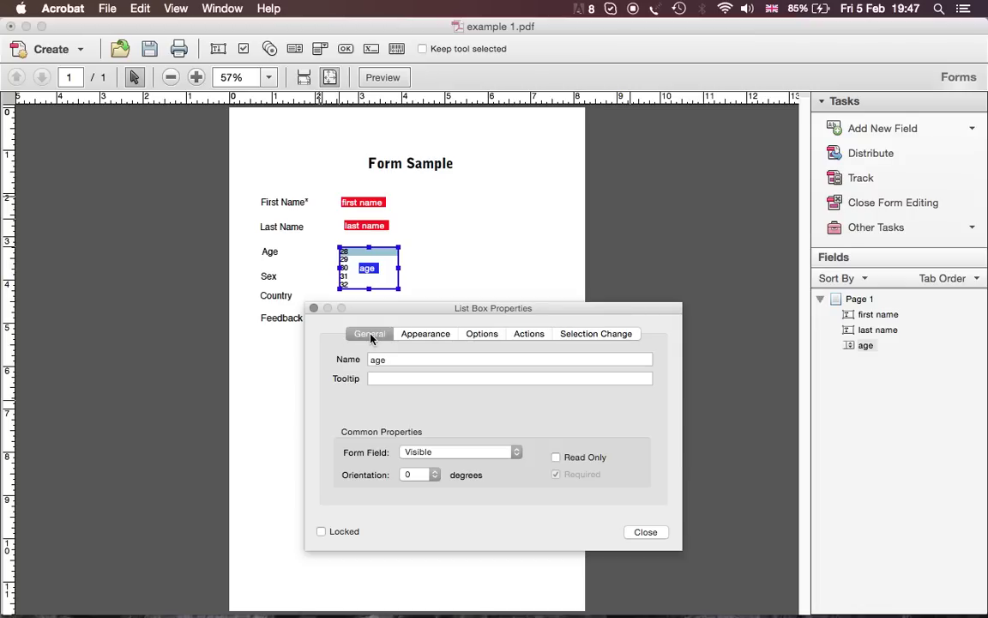
pyautogui.click(642, 533)
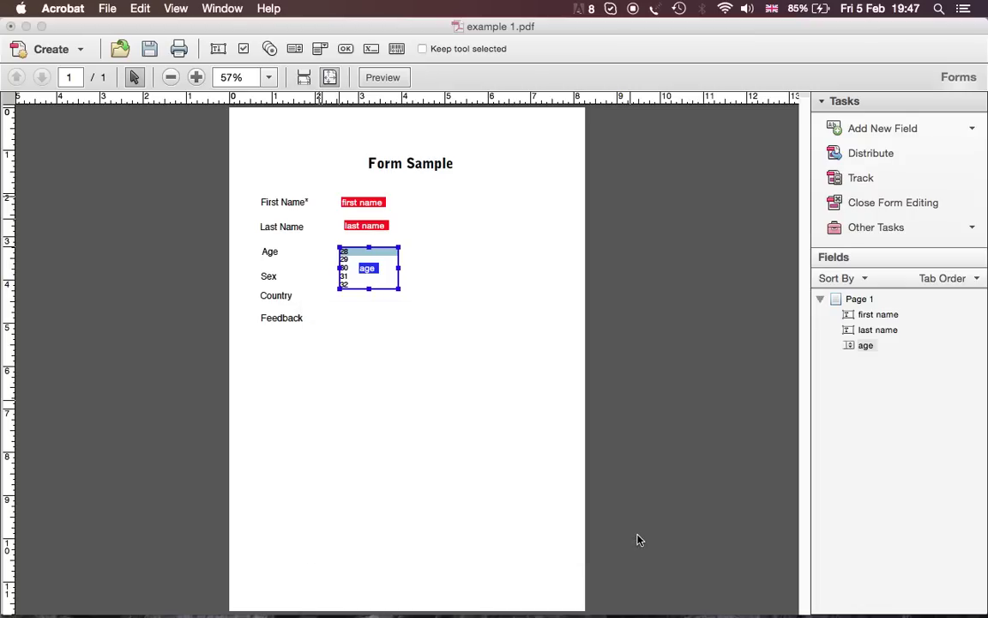
pyautogui.click(410, 313)
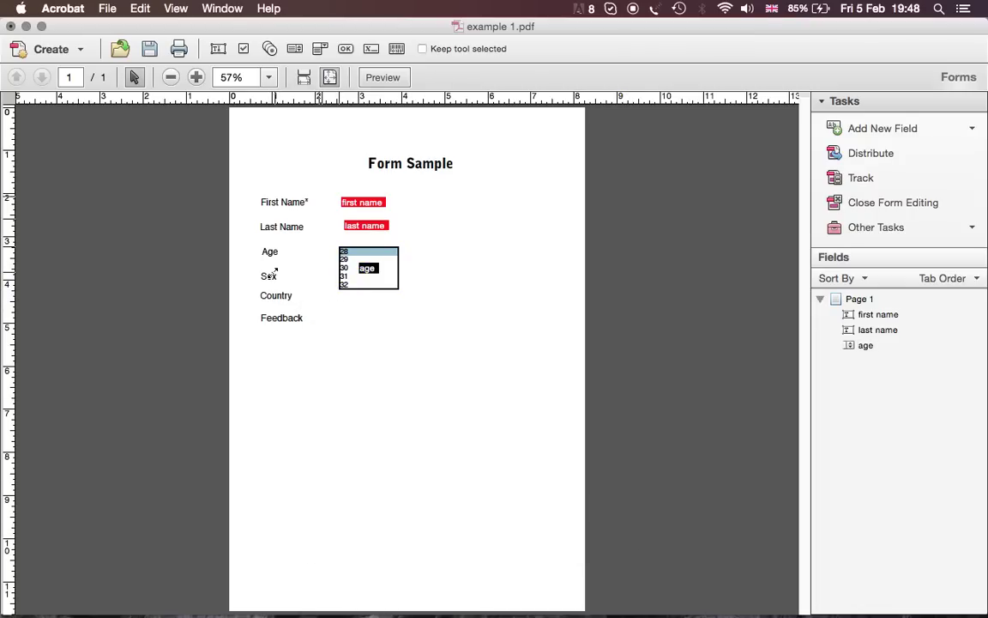
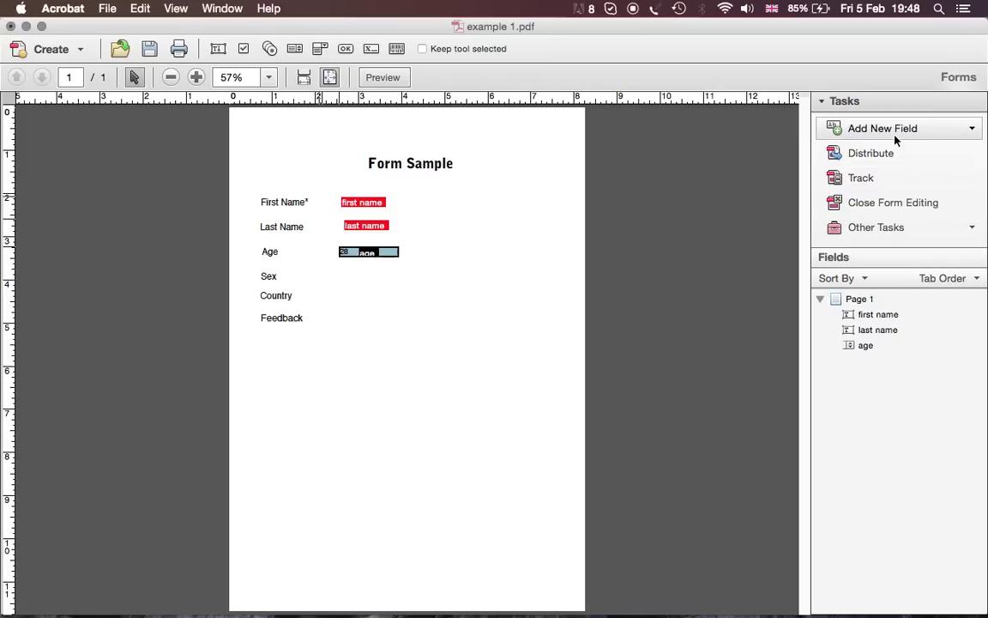
# - Add a radio button beside the "Sex" label, keeping its default group name
pyautogui.click(892, 130)
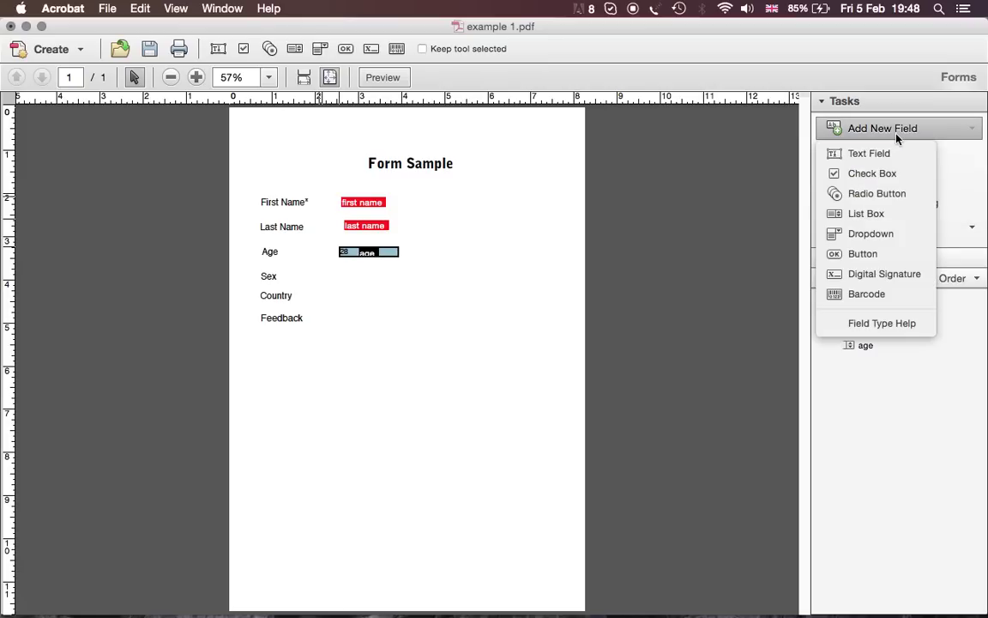
pyautogui.click(898, 195)
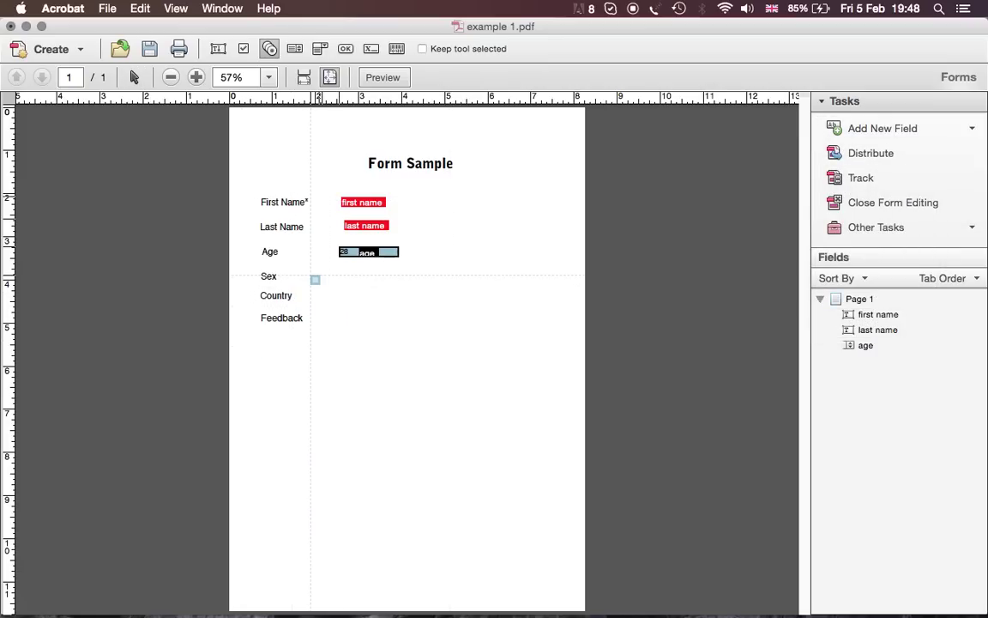
pyautogui.click(317, 276)
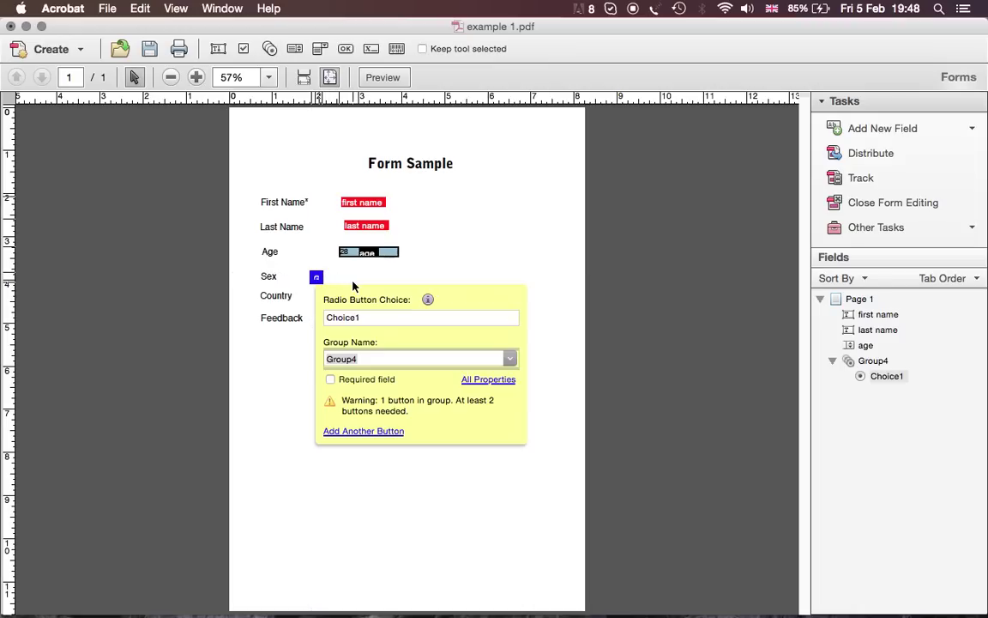
pyautogui.click(426, 358)
pyautogui.click(397, 432)
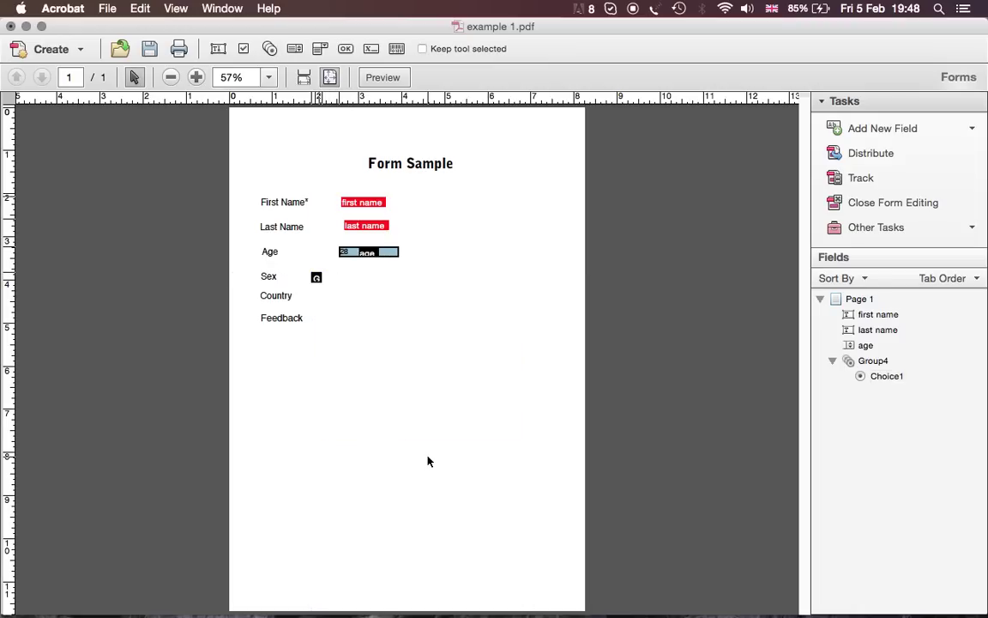
# - Set the radio button's choice to "Male" and its button style to Cross in its properties
pyautogui.doubleClick(317, 278)
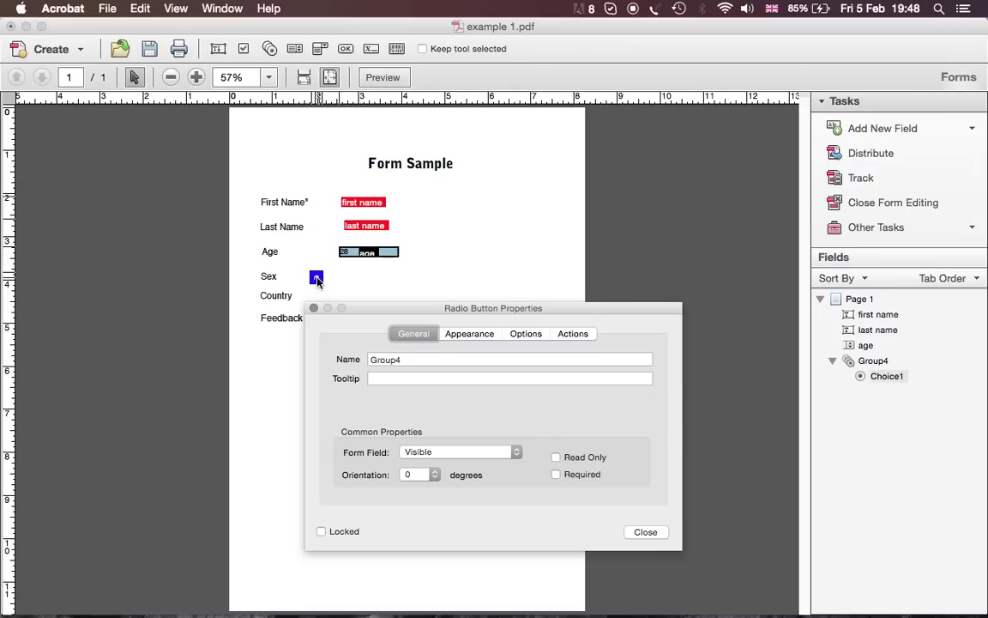
pyautogui.click(461, 336)
pyautogui.click(519, 335)
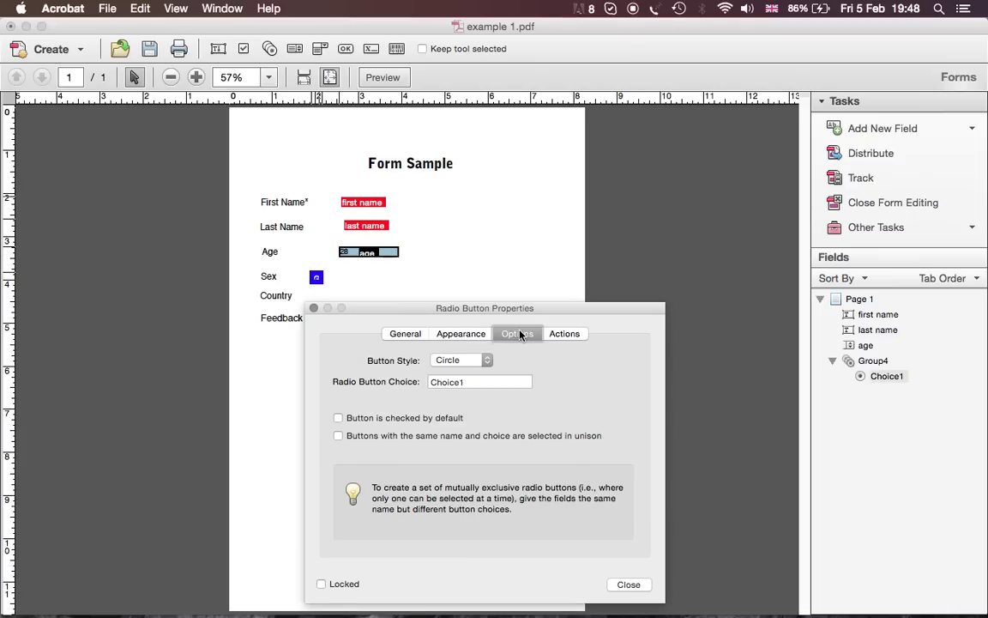
pyautogui.doubleClick(482, 381)
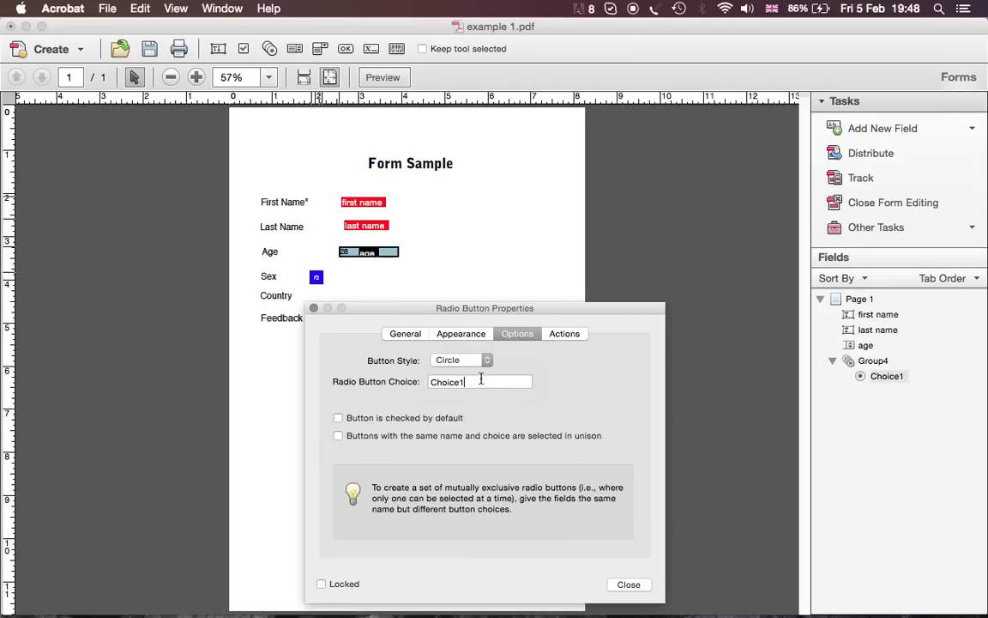
pyautogui.write('Male')
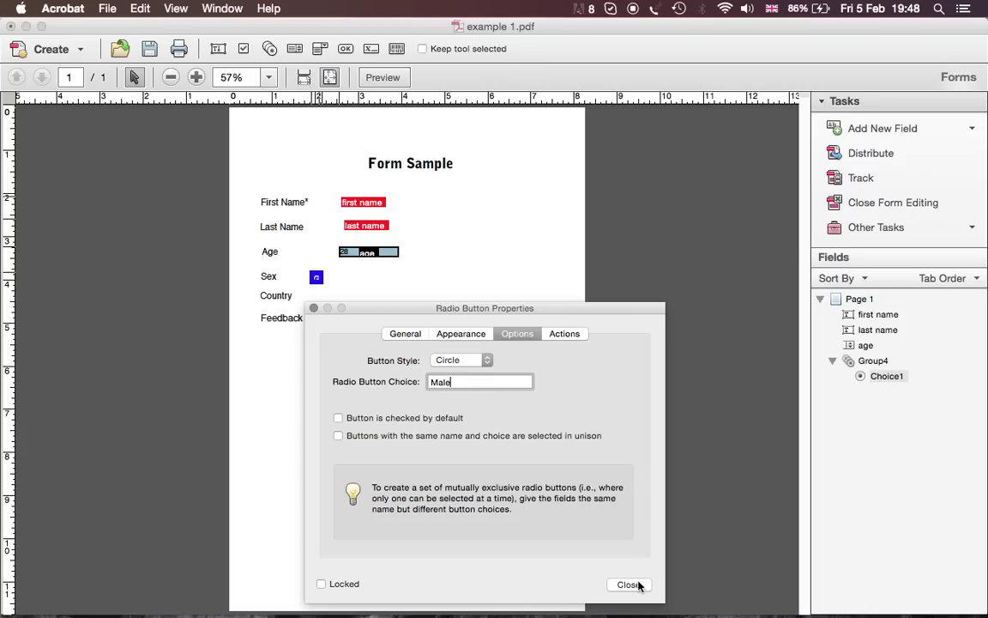
pyautogui.click(487, 360)
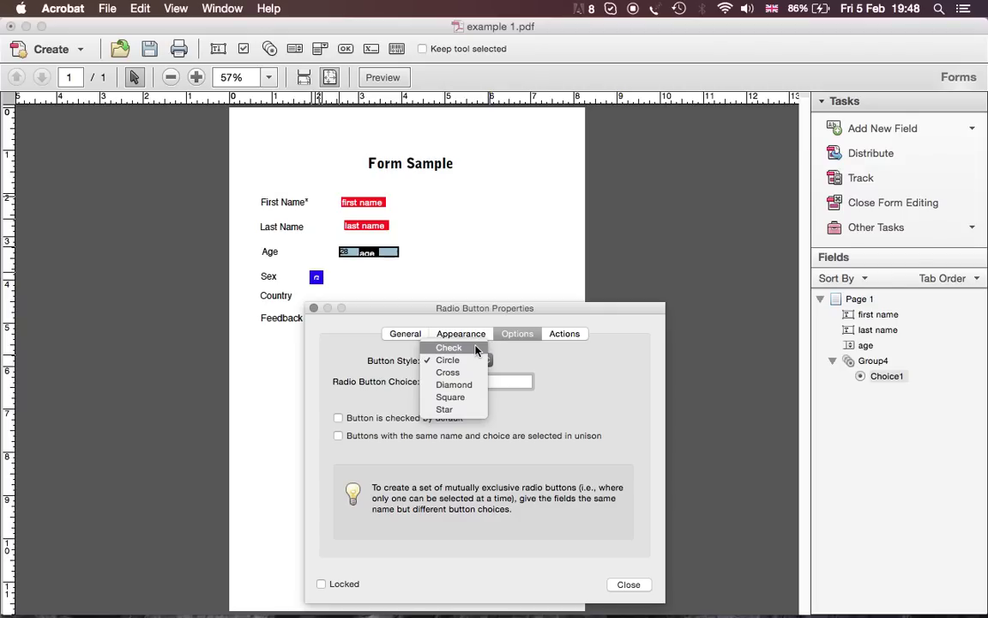
pyautogui.click(475, 372)
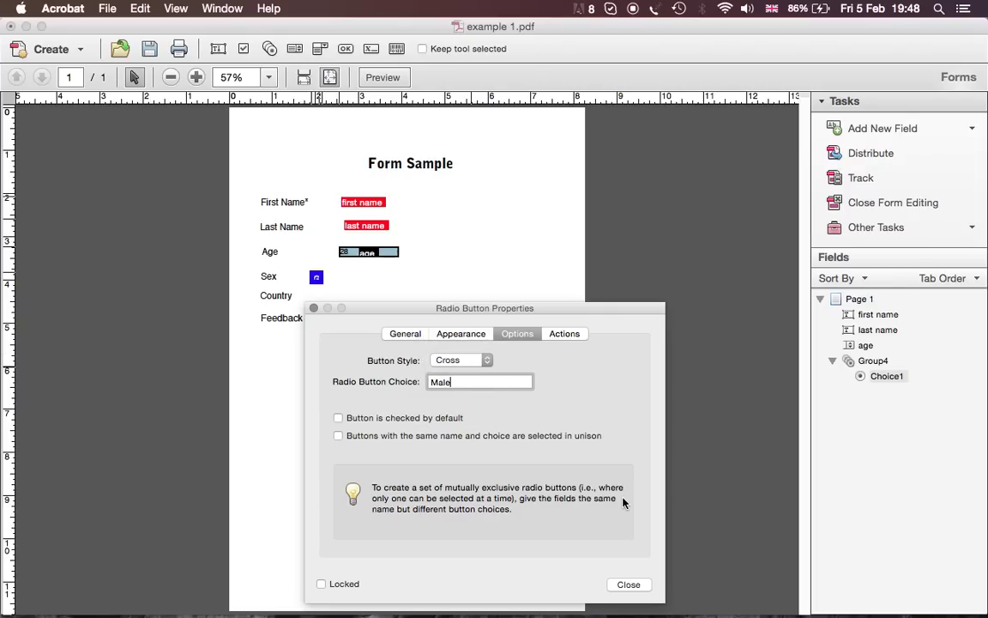
pyautogui.click(640, 587)
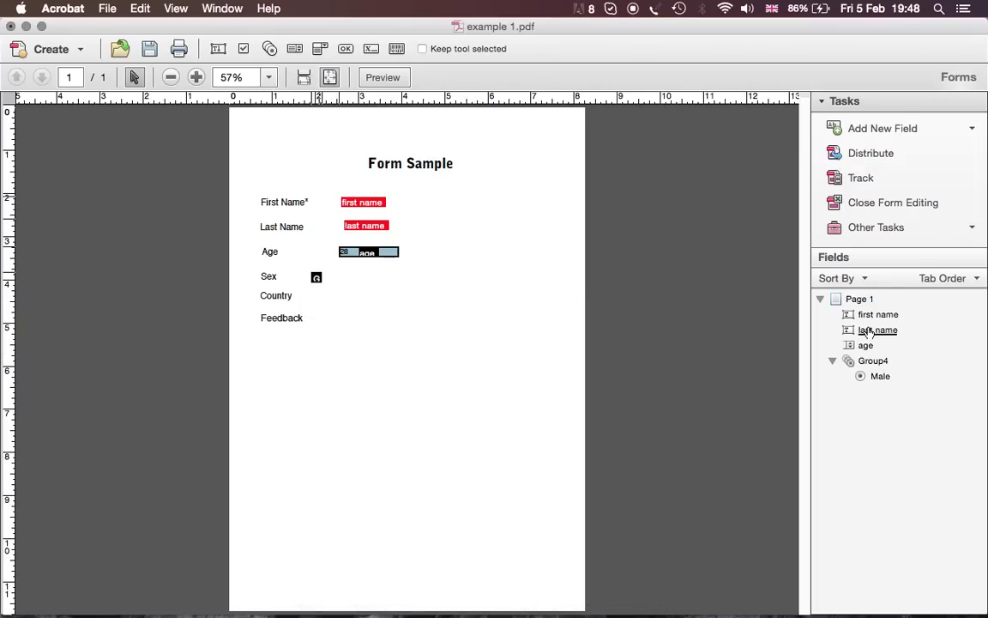
# - Add a second radio button to the same group, farther right on the "Sex" row
pyautogui.click(838, 130)
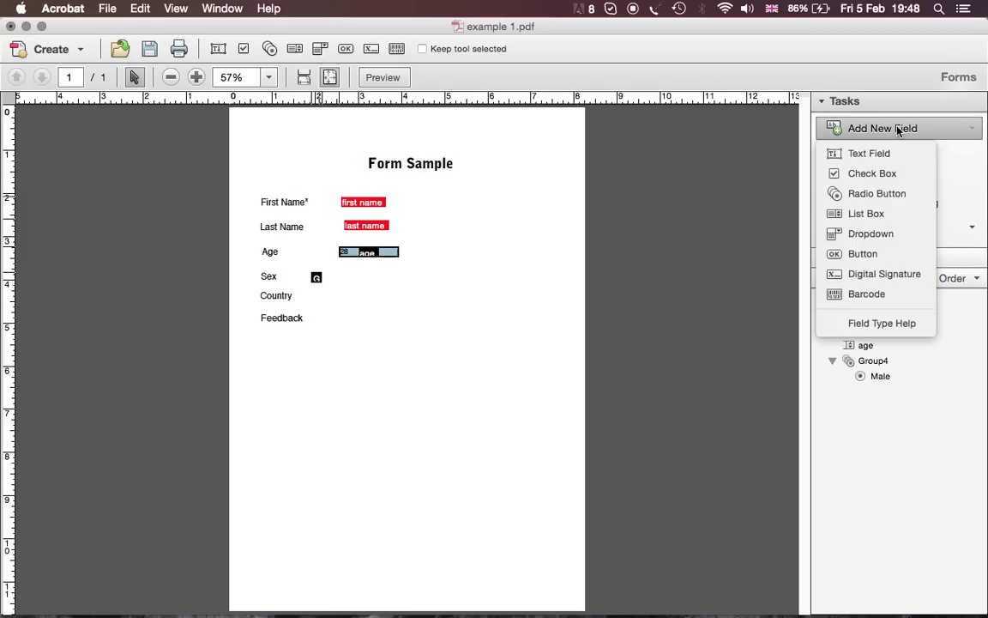
pyautogui.click(875, 196)
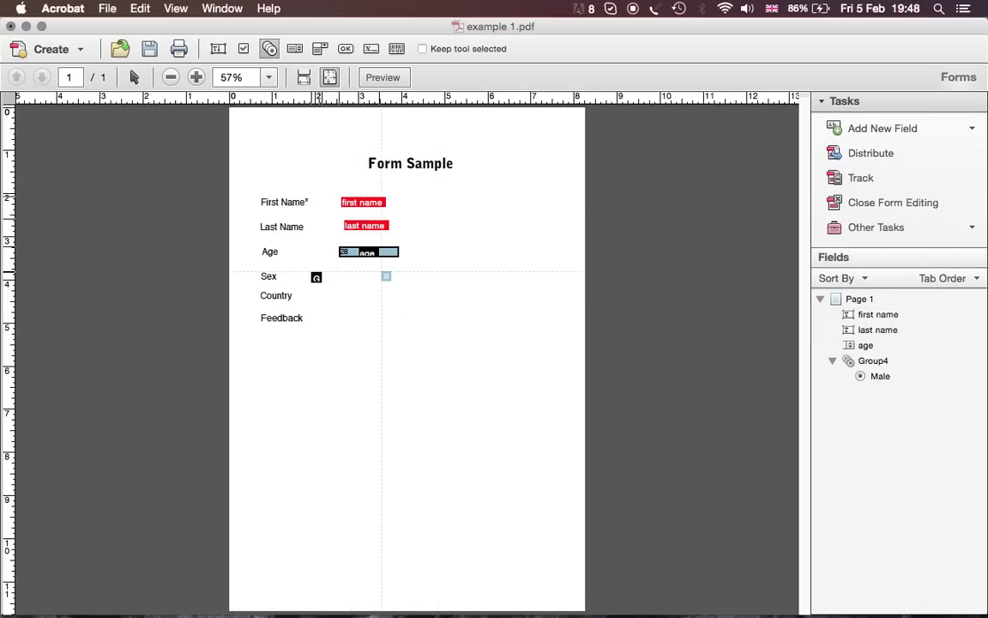
pyautogui.click(390, 280)
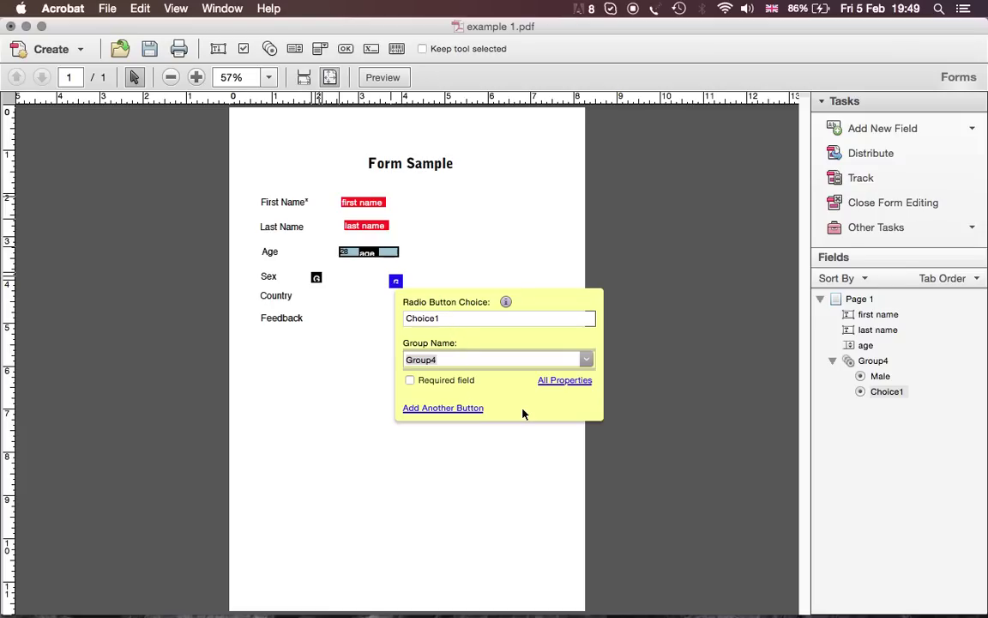
pyautogui.click(490, 445)
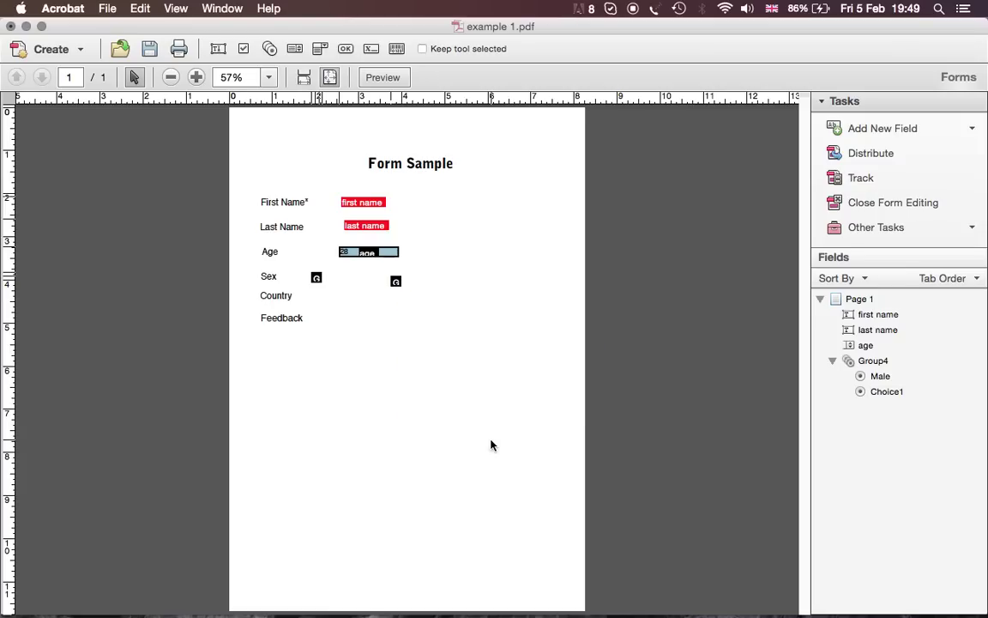
# - Set the second radio button's choice to "Female" in its properties
pyautogui.doubleClick(392, 282)
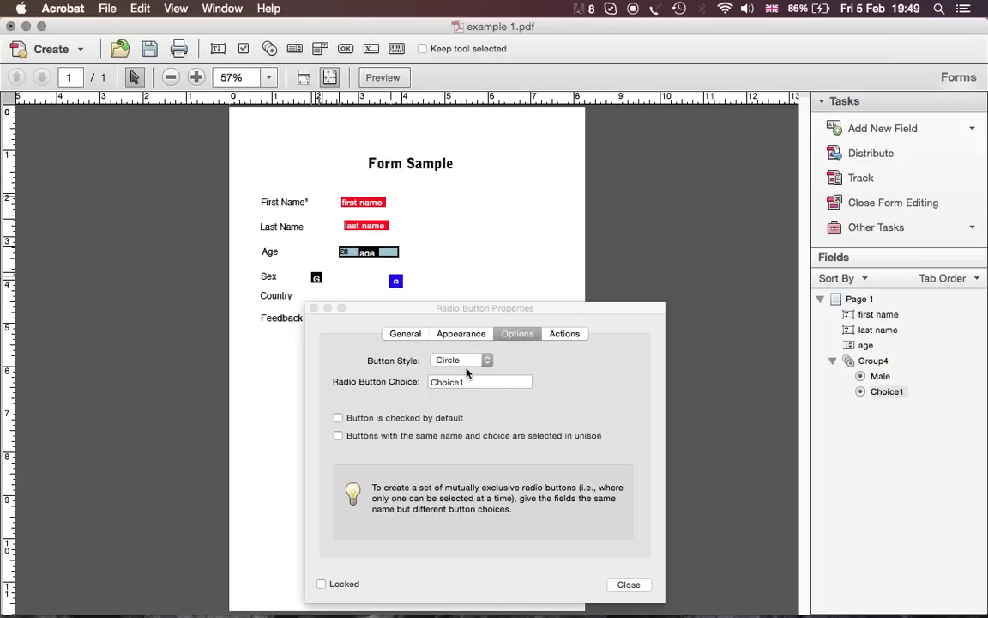
pyautogui.click(470, 381)
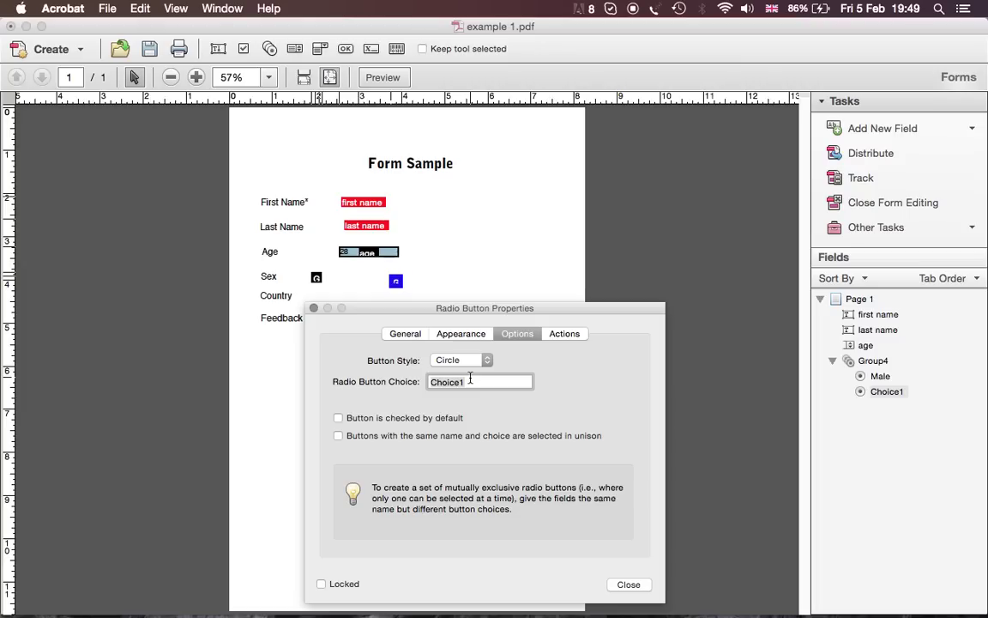
pyautogui.doubleClick(470, 381)
pyautogui.write('Female')
pyautogui.click(631, 584)
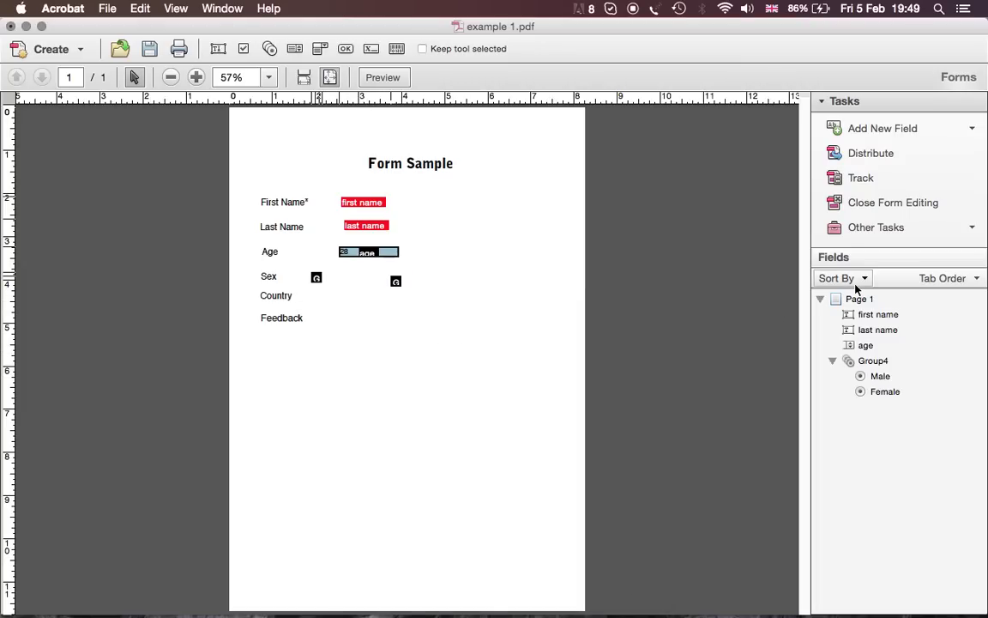
# - Add a dropdown field beside the "Country" label and make it required
pyautogui.click(905, 128)
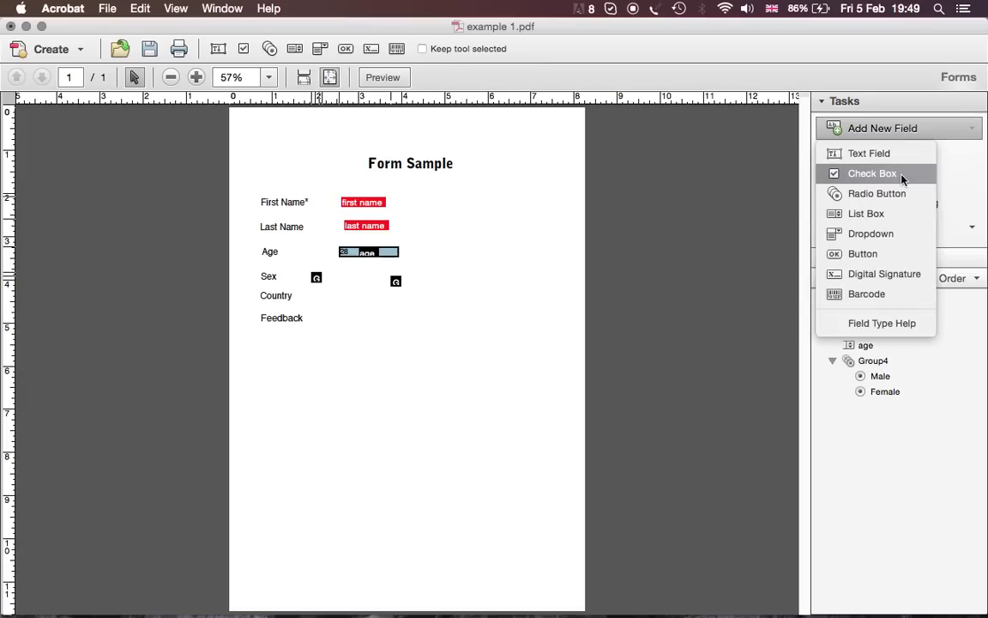
pyautogui.click(895, 232)
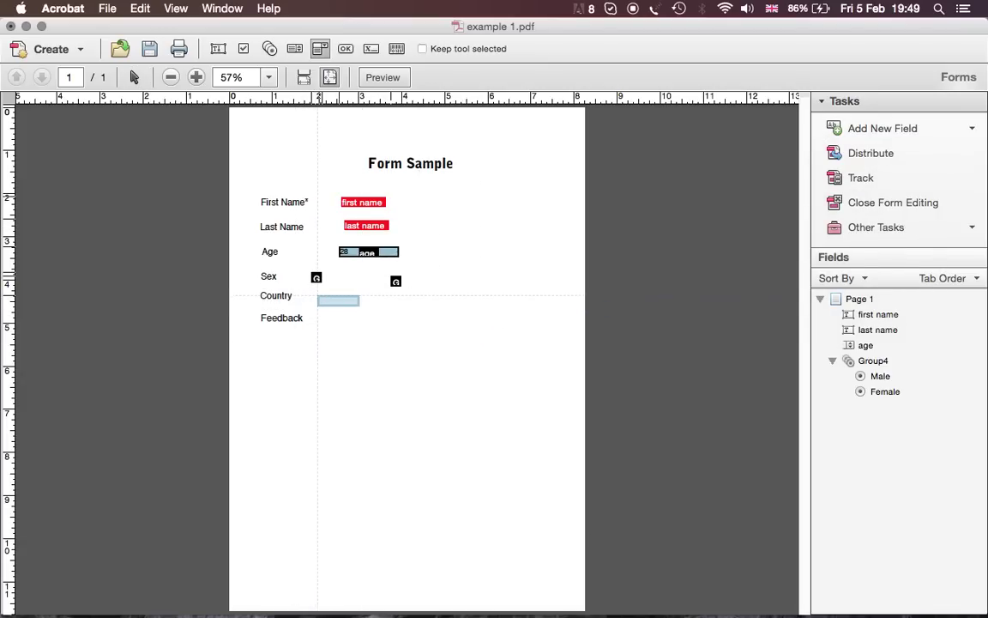
pyautogui.click(319, 297)
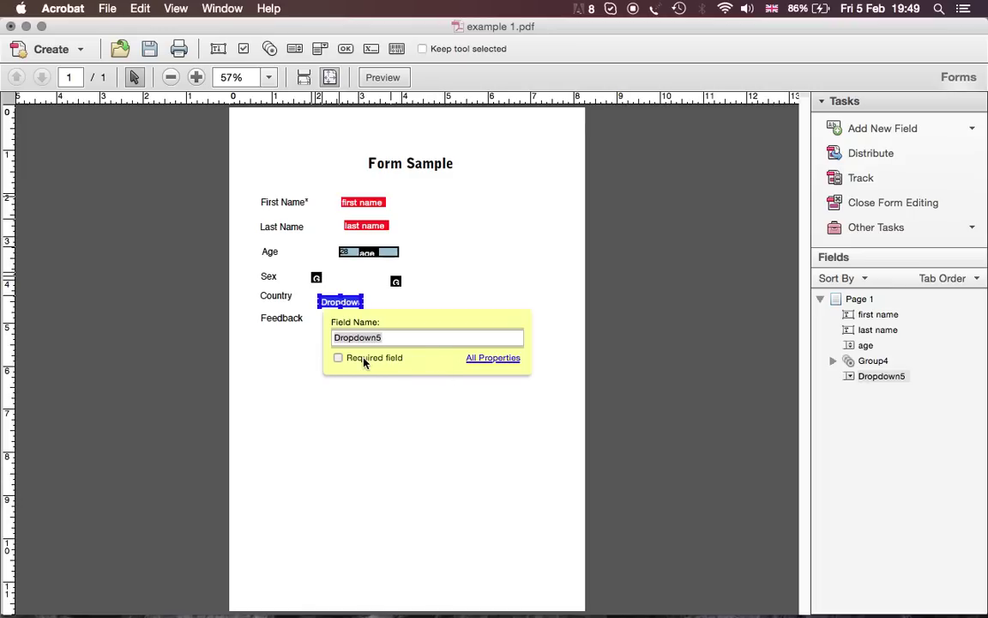
pyautogui.click(364, 361)
pyautogui.click(379, 419)
# - Add the item "UK" to the country dropdown's item list in its properties
pyautogui.doubleClick(341, 302)
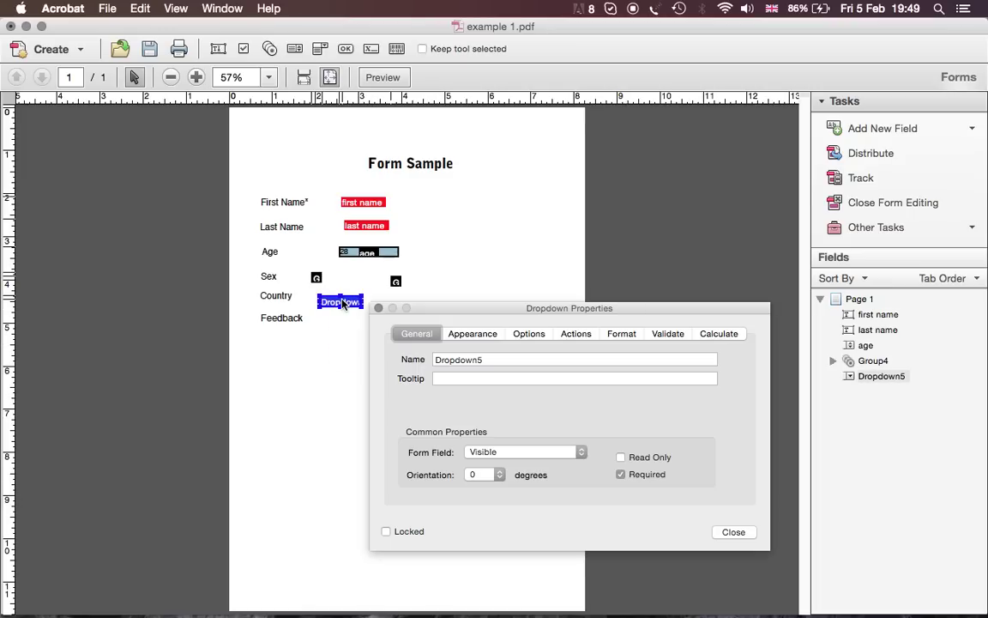
pyautogui.click(473, 334)
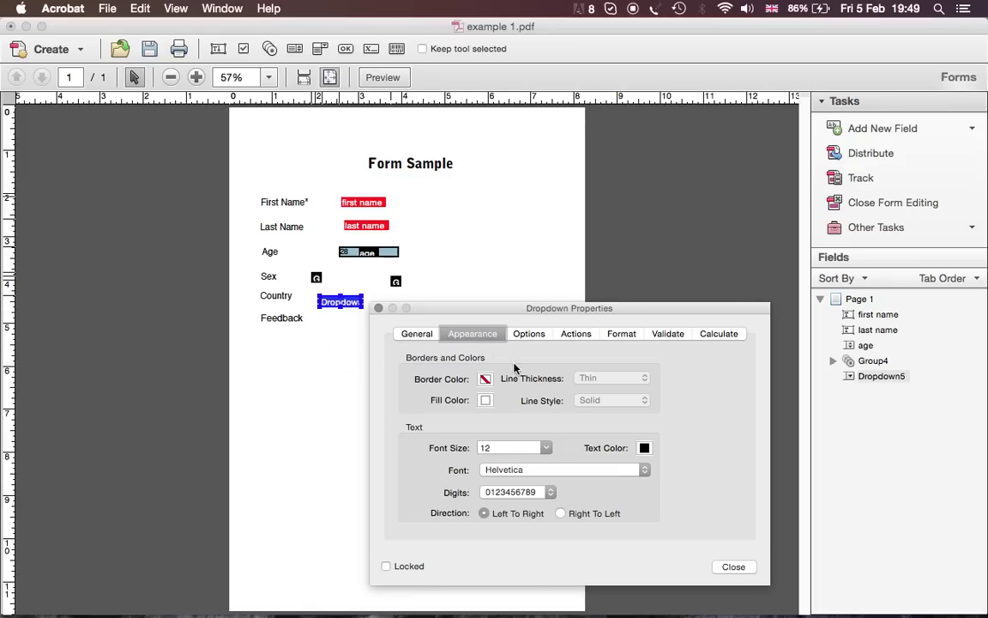
pyautogui.click(539, 336)
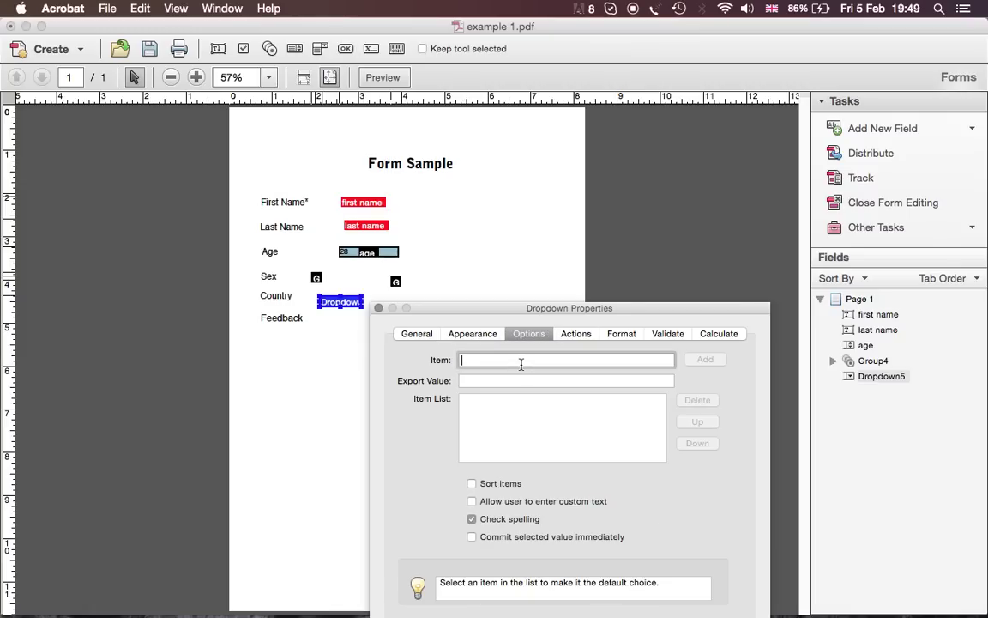
pyautogui.click(521, 360)
pyautogui.write('UK')
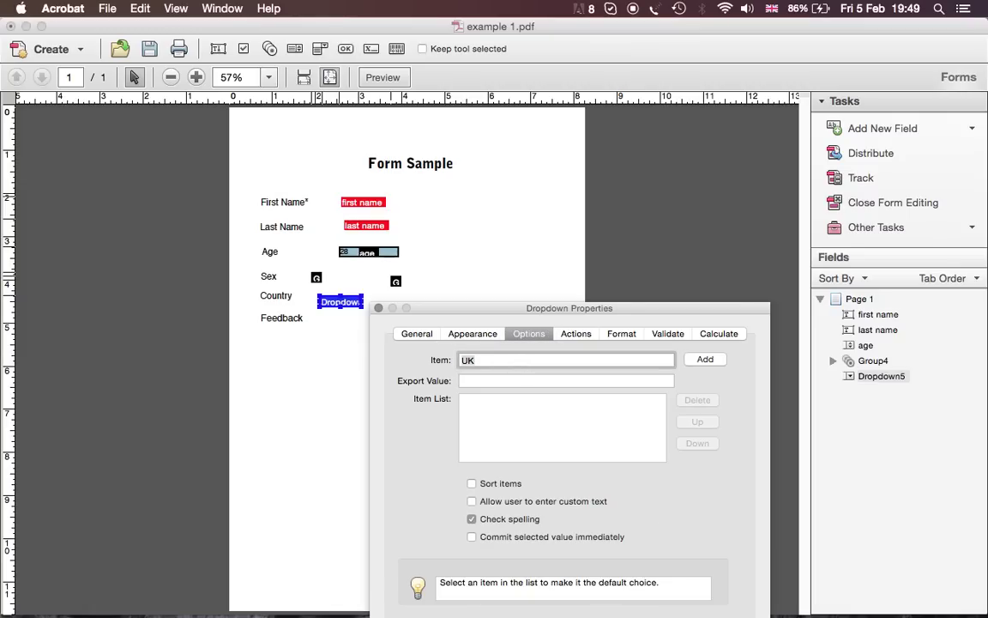
pyautogui.click(705, 359)
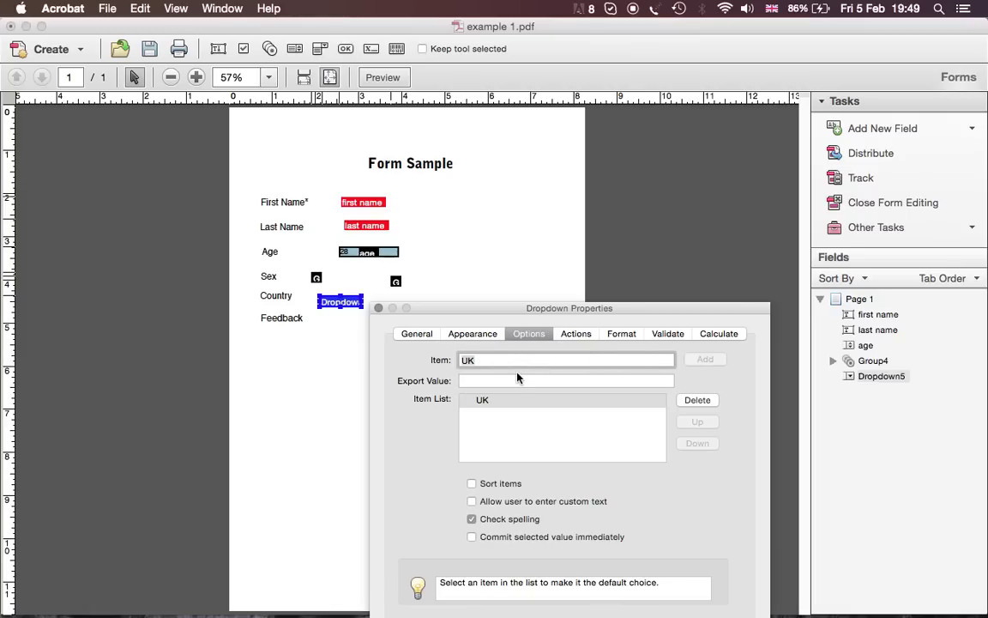
# - Add the items "USA" and "Egypt" to the country dropdown's item list
pyautogui.write('U')
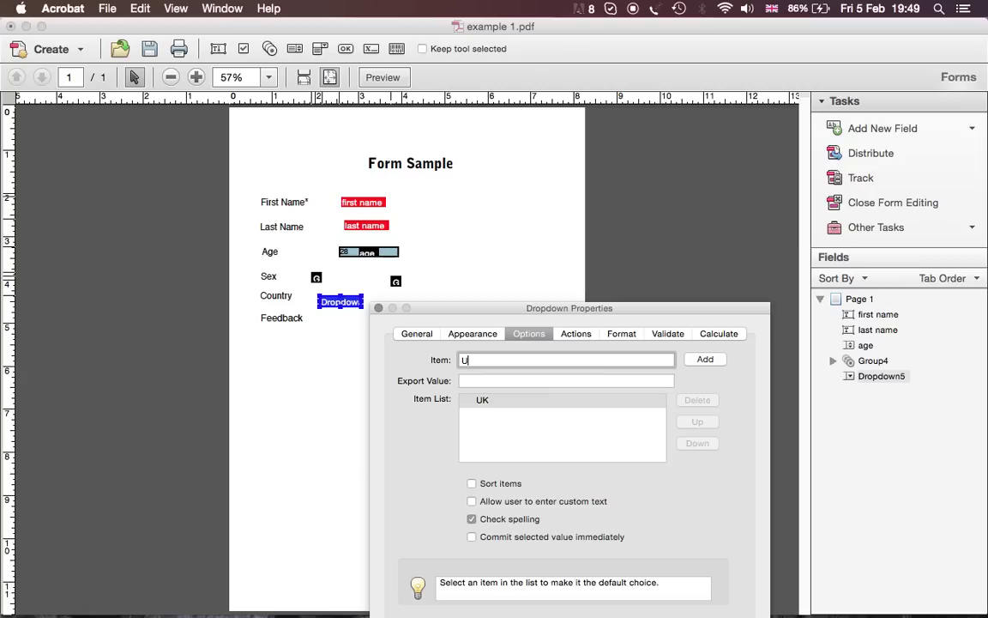
pyautogui.write('USA')
pyautogui.click(707, 360)
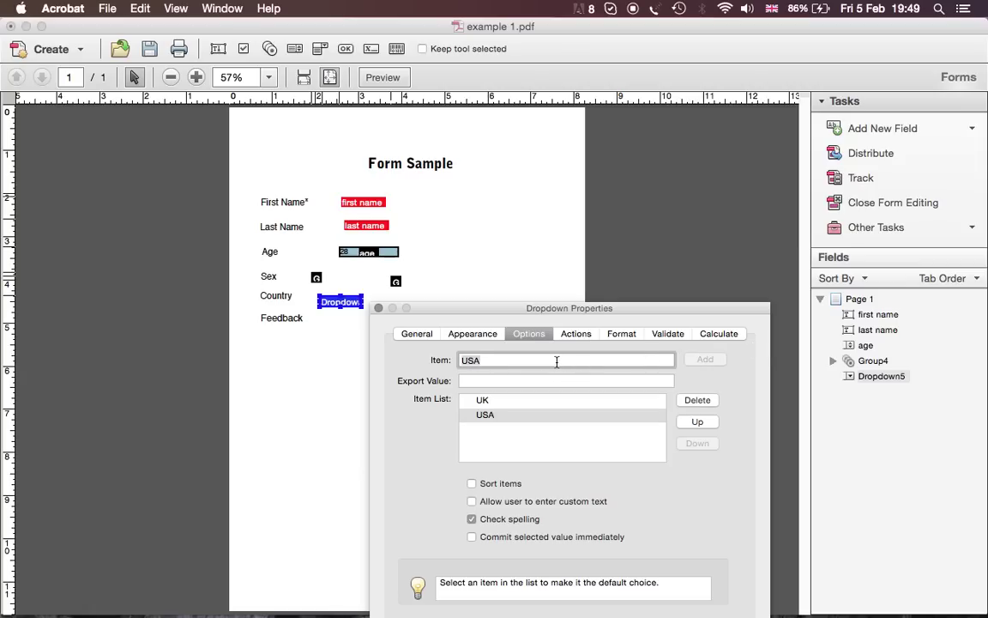
pyautogui.write('Egypt')
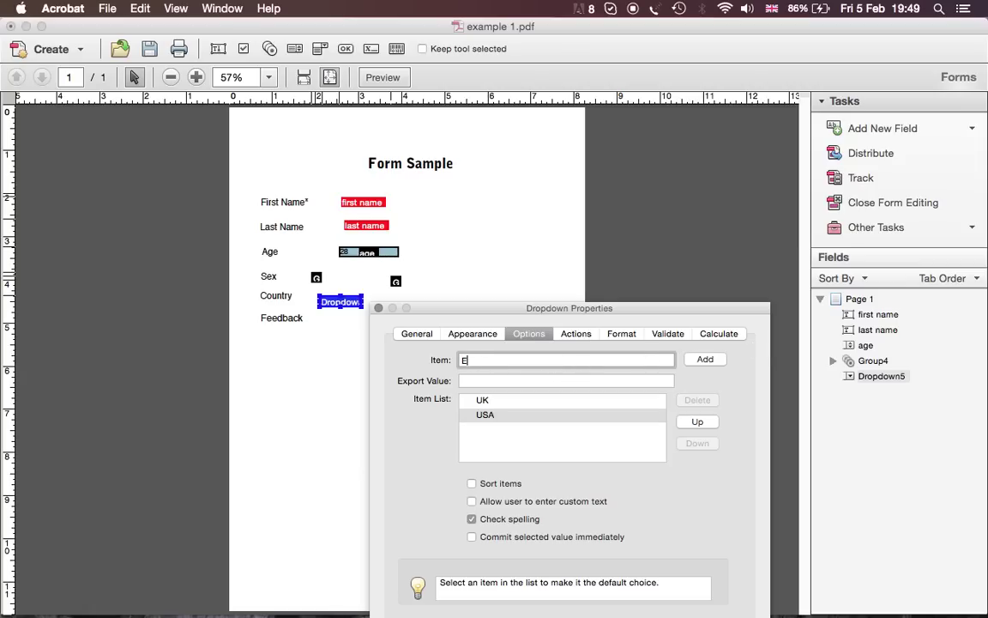
pyautogui.click(705, 359)
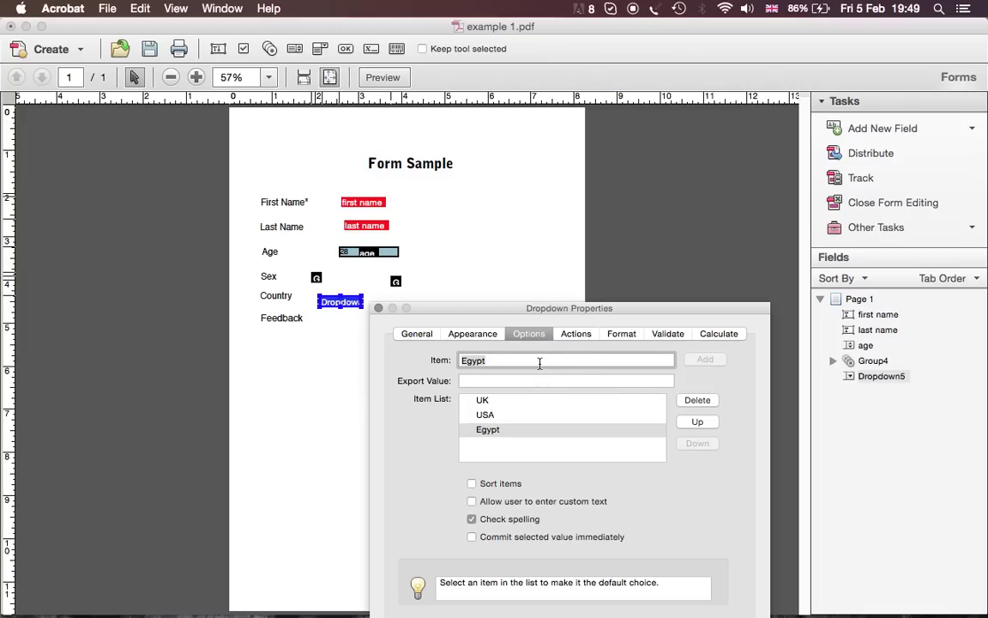
# - Add the item "Choose a country" to the country dropdown and move it to the start of the item list
pyautogui.write('Choose')
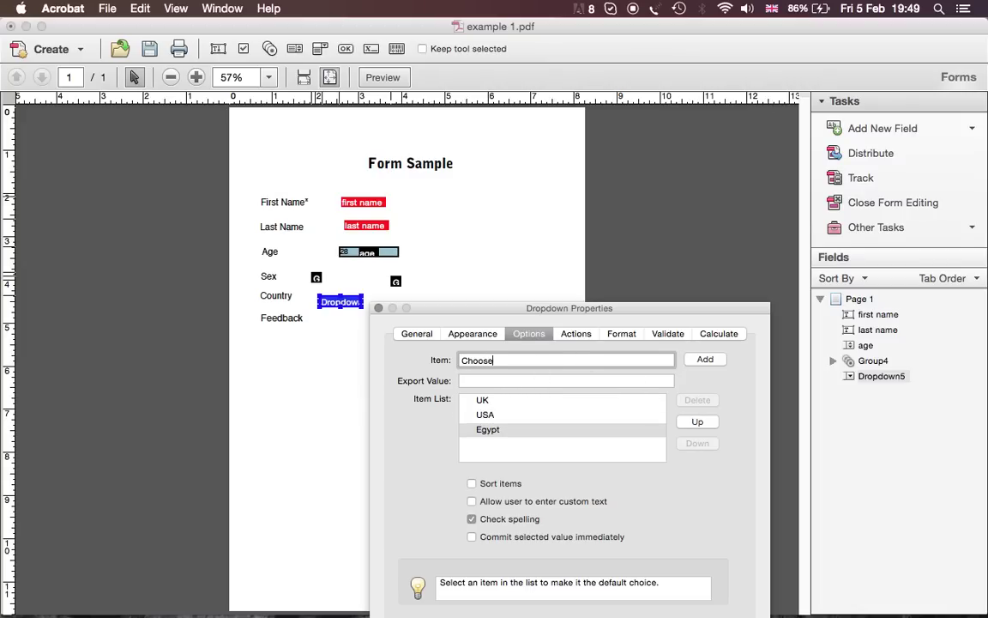
pyautogui.write(' a country')
pyautogui.click(700, 361)
pyautogui.click(696, 422)
pyautogui.click(697, 422)
pyautogui.click(697, 422)
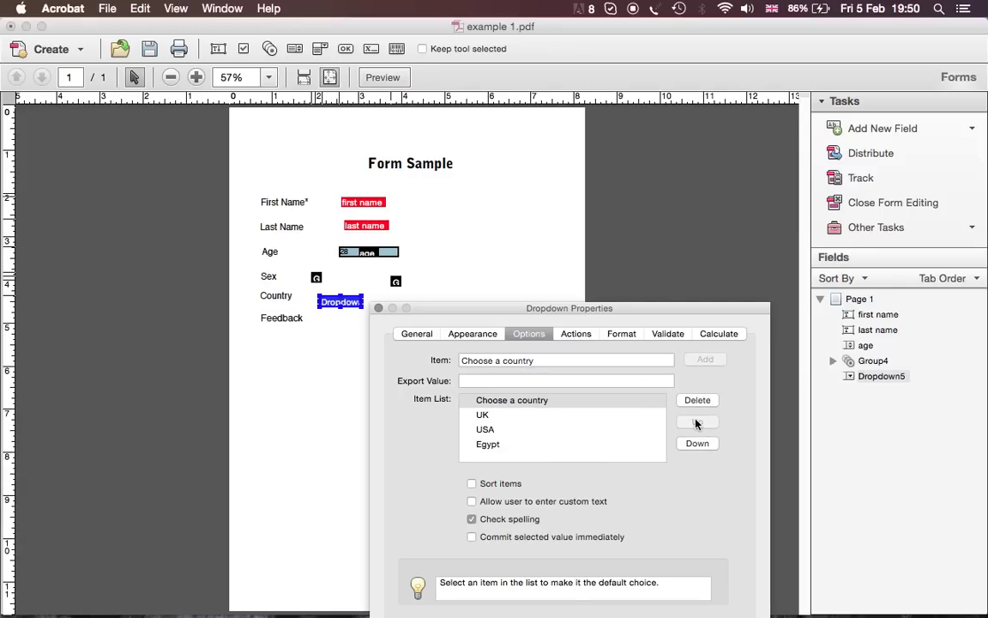
pyautogui.click(379, 309)
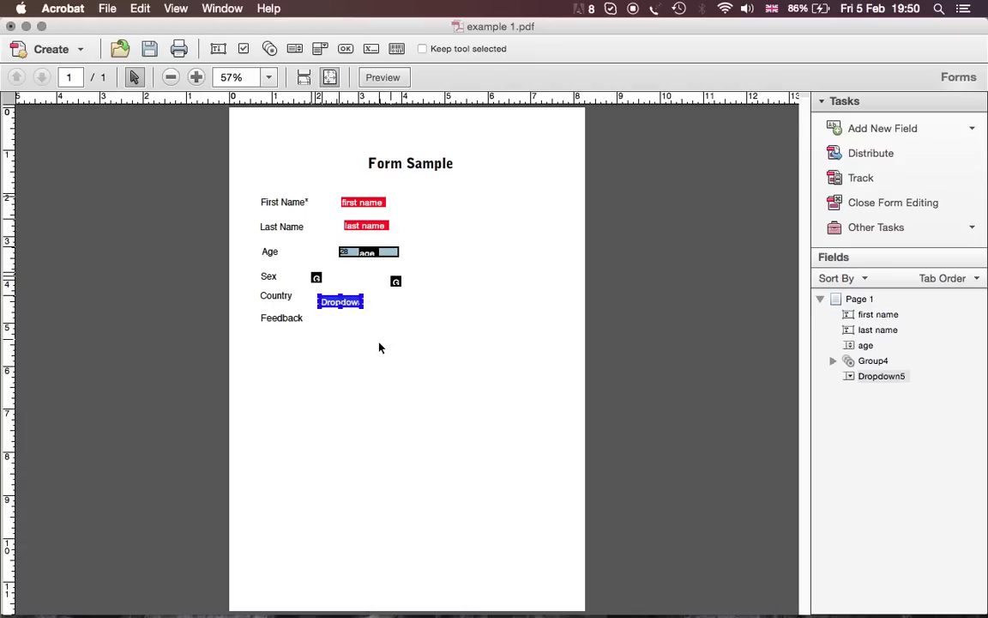
# - Add a text field below the "Feedback" label, aligned with the label's left edge
pyautogui.click(914, 129)
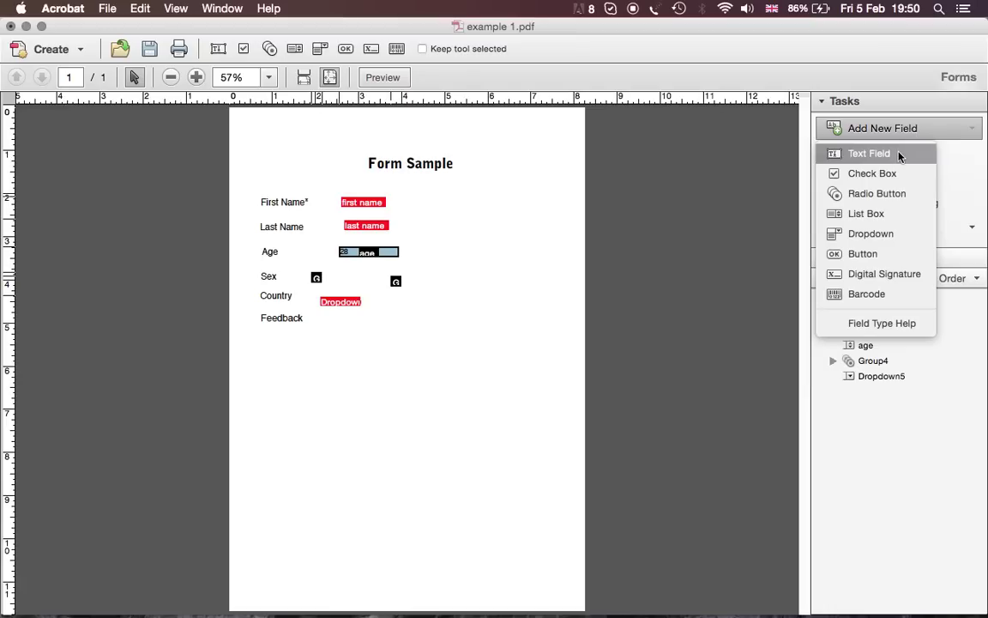
pyautogui.click(899, 156)
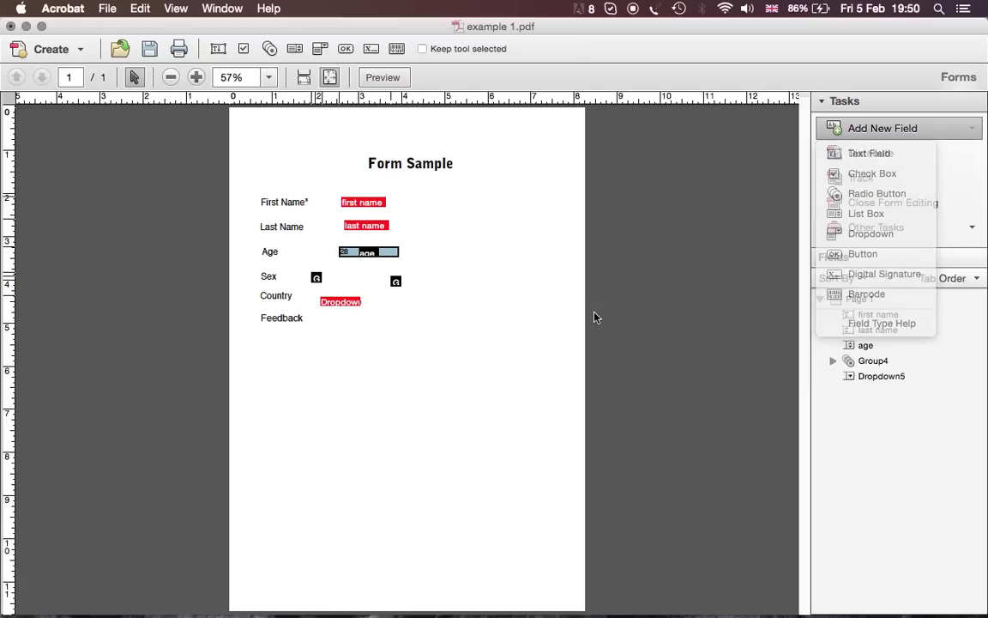
pyautogui.click(917, 137)
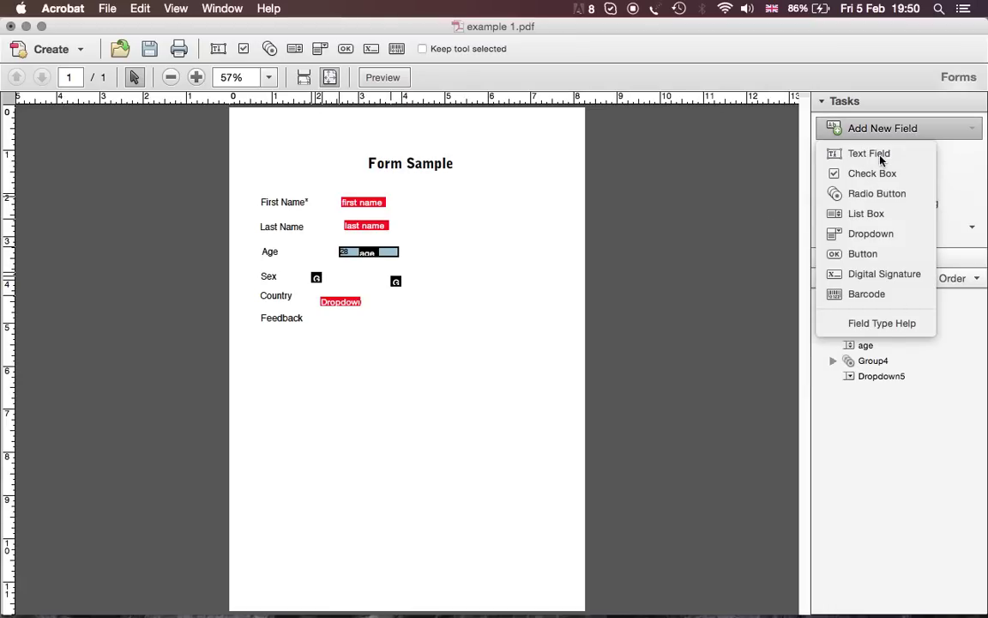
pyautogui.click(883, 155)
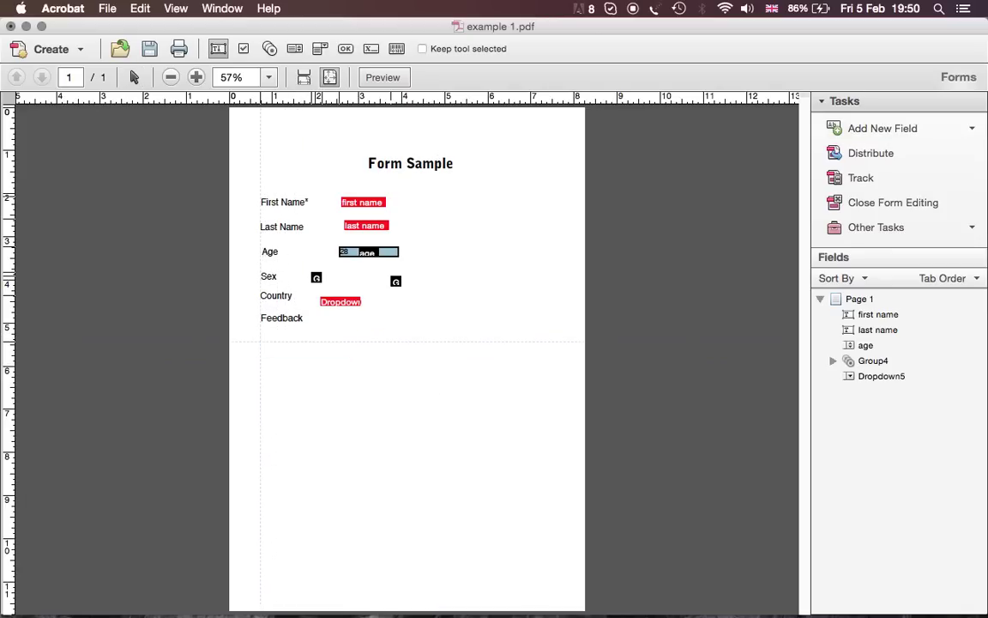
pyautogui.click(260, 343)
pyautogui.click(360, 432)
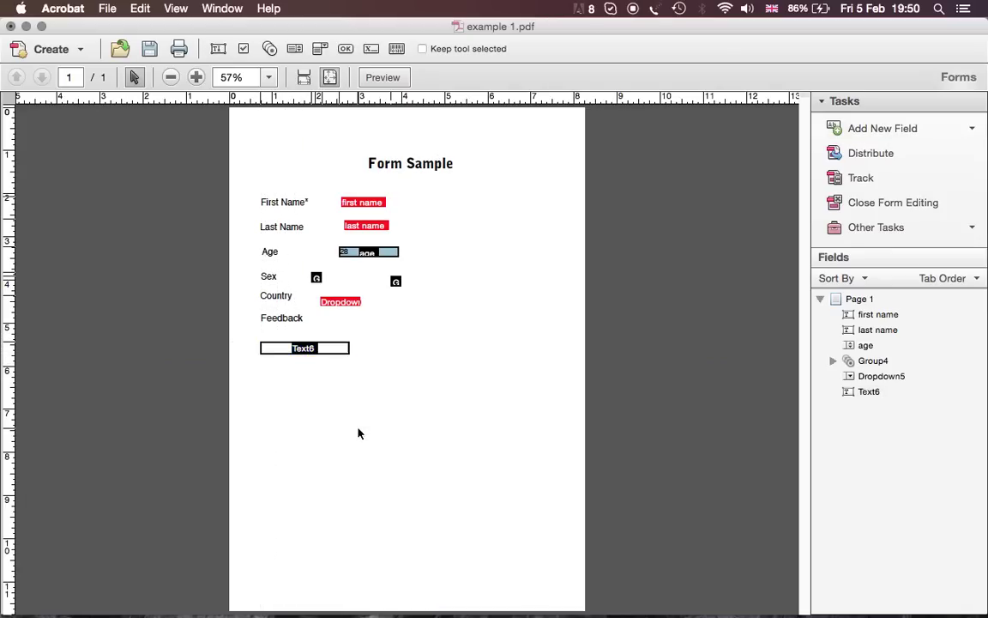
# - Limit the feedback text field to 500 characters in its properties
pyautogui.click(305, 347)
pyautogui.doubleClick(318, 348)
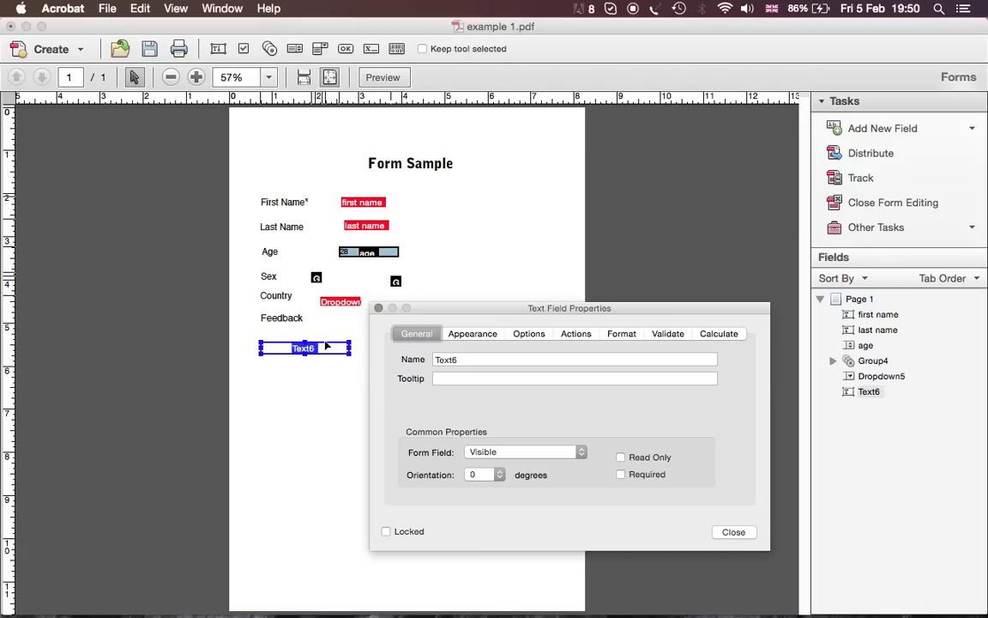
pyautogui.click(471, 334)
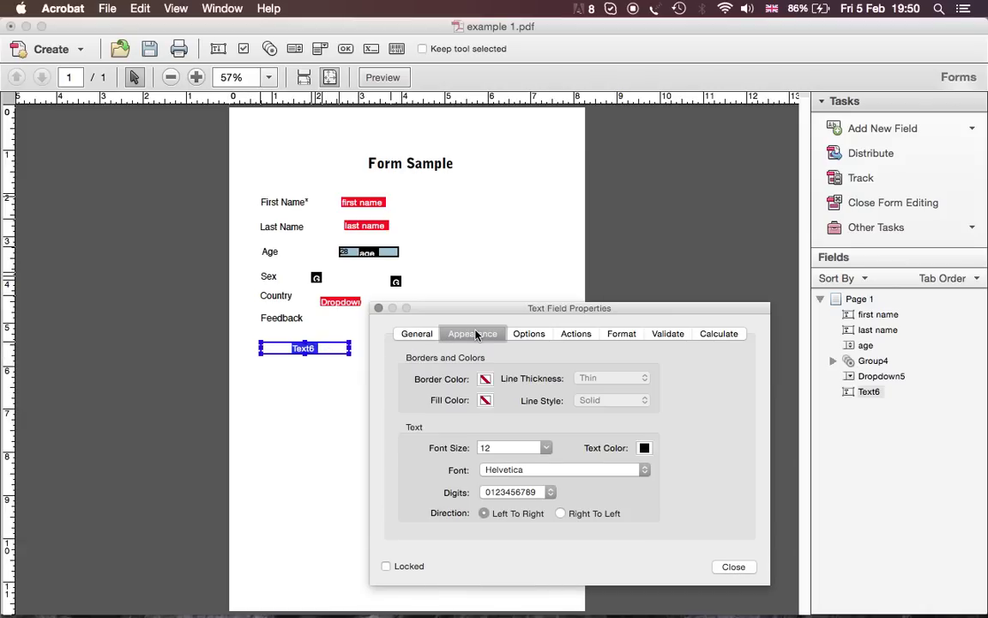
pyautogui.click(534, 336)
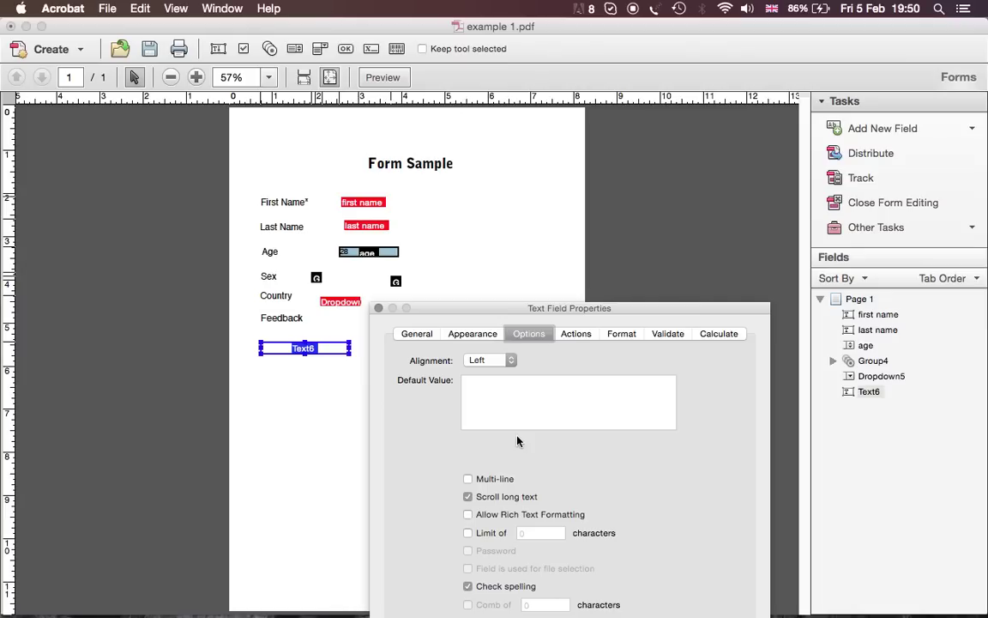
pyautogui.click(485, 535)
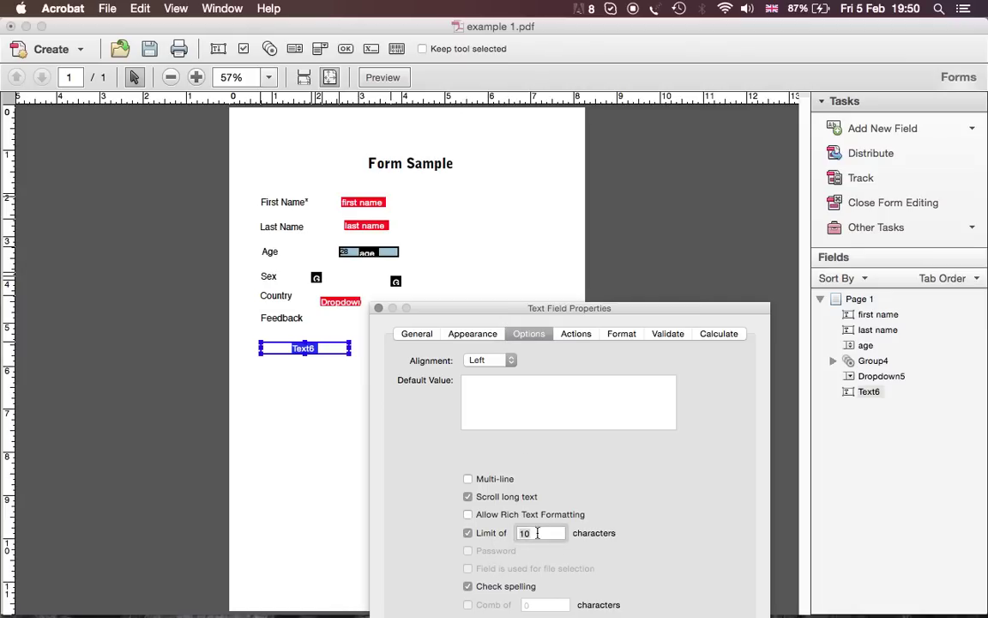
pyautogui.click(519, 533)
pyautogui.press('BackSpace')
pyautogui.press('BackSpace')
pyautogui.write('500')
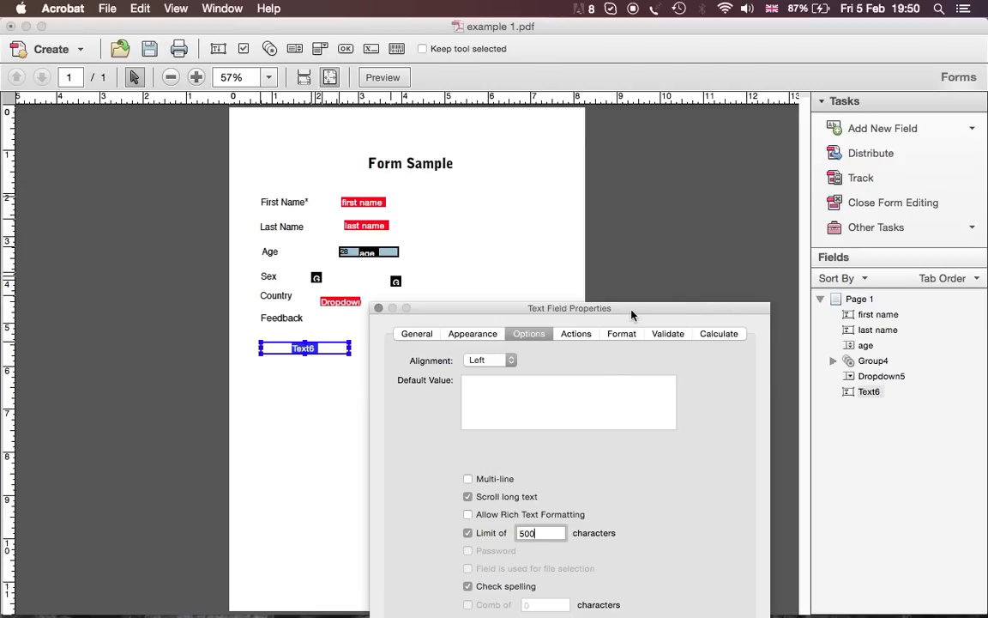
pyautogui.moveTo(632, 315); pyautogui.dragTo(623, 228)
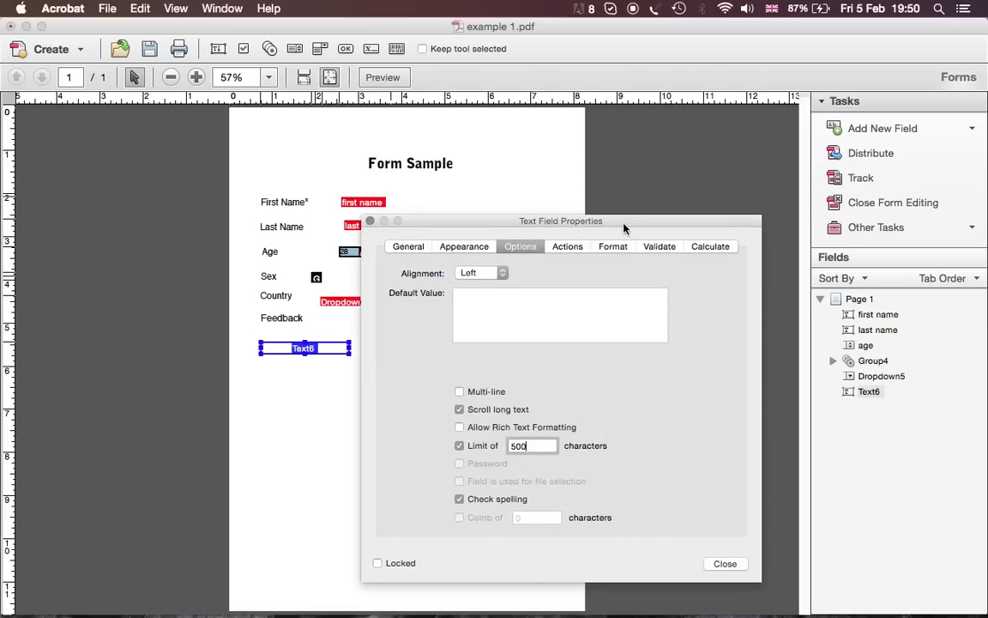
pyautogui.click(725, 563)
pyautogui.click(441, 419)
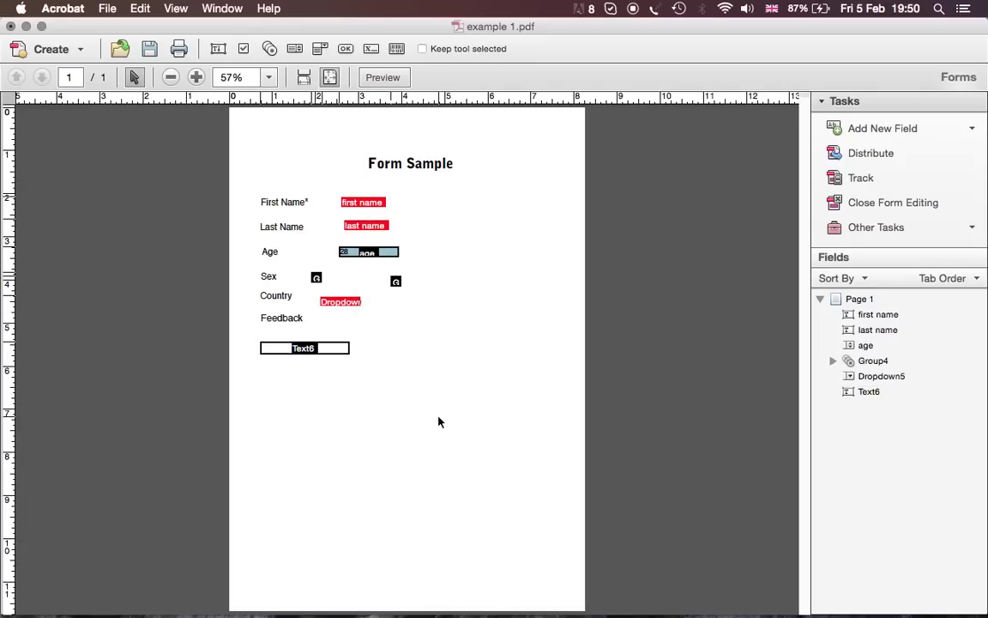
# - Enlarge the feedback text field into a box about 6.4 in wide and 4.1 in high below its label
pyautogui.click(346, 348)
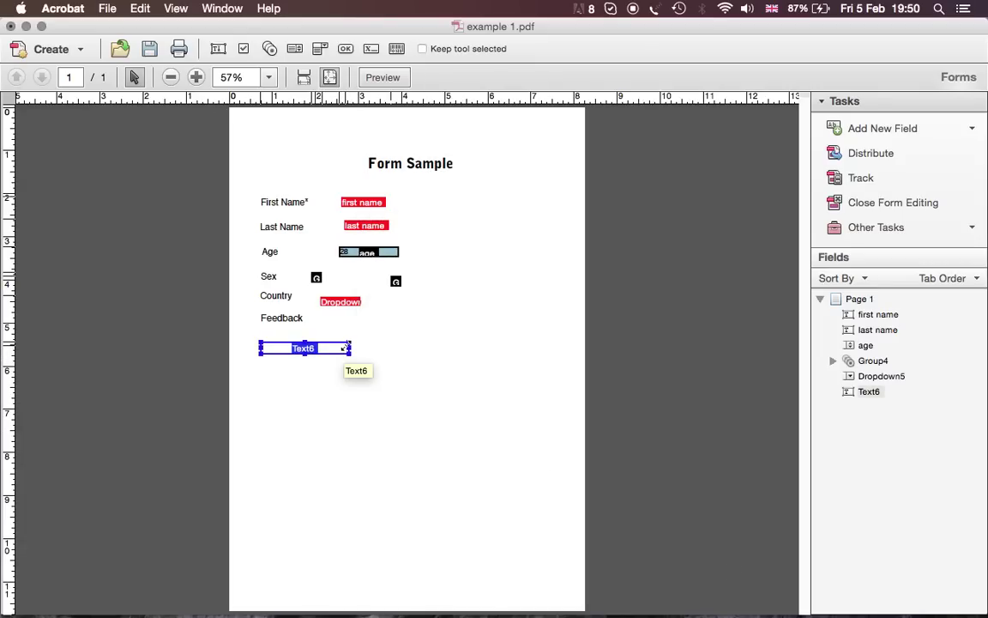
pyautogui.moveTo(335, 350); pyautogui.dragTo(537, 347)
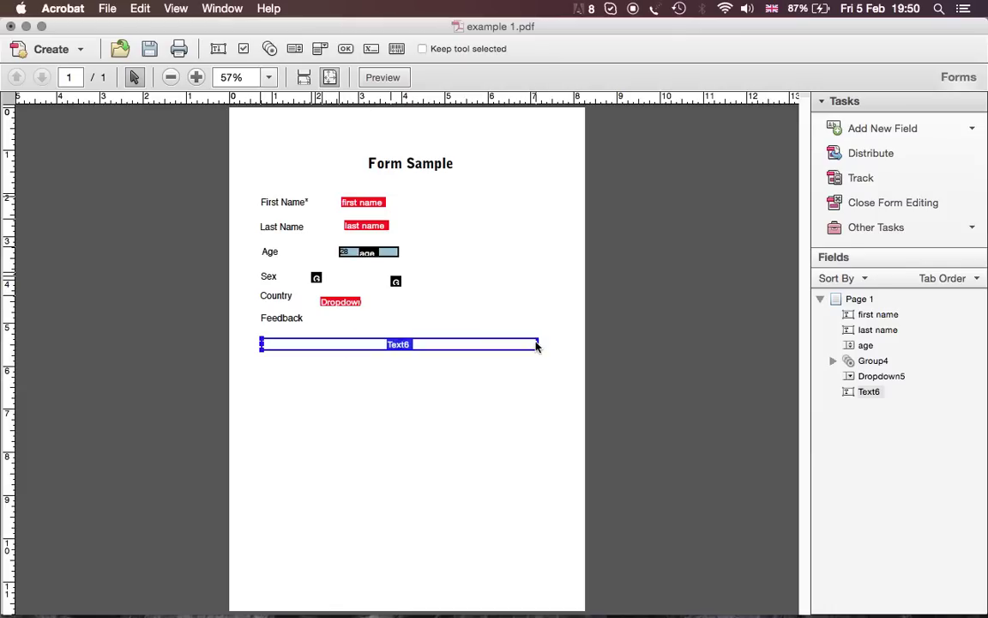
pyautogui.click(411, 359)
pyautogui.click(410, 348)
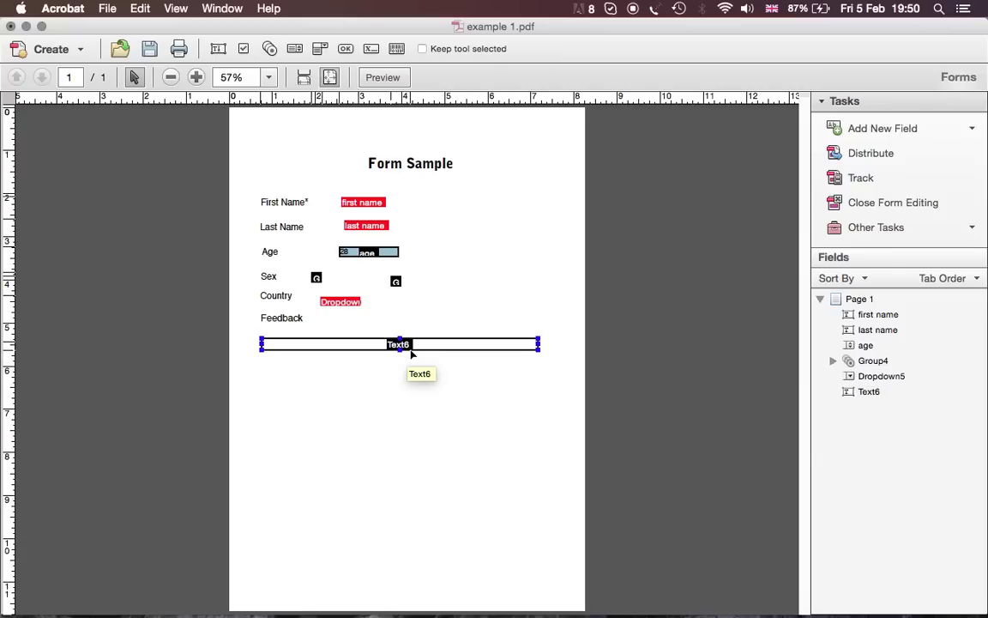
pyautogui.click(403, 357)
pyautogui.click(403, 346)
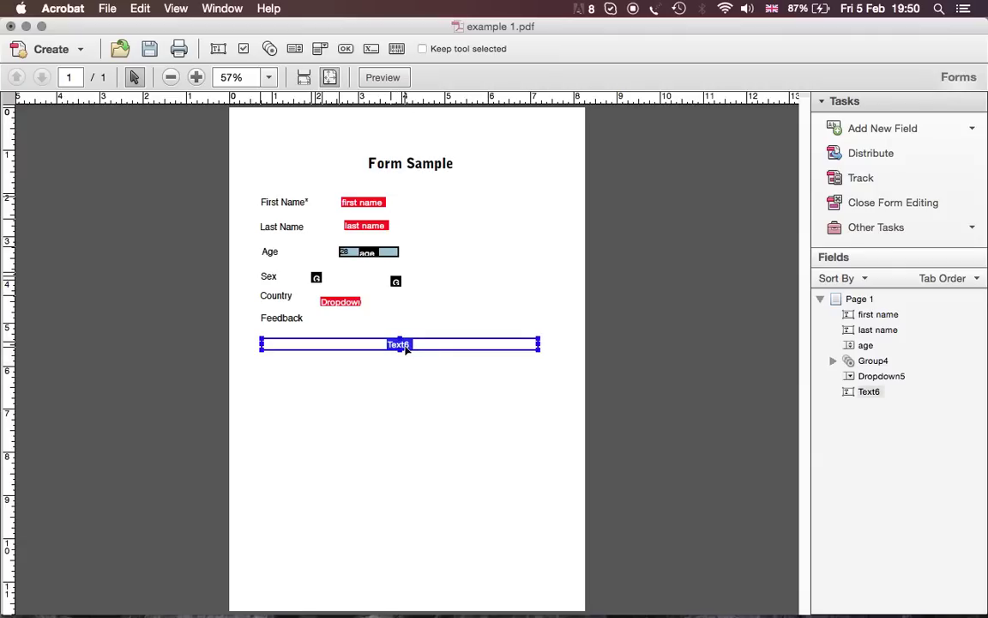
pyautogui.moveTo(404, 353); pyautogui.dragTo(403, 516)
pyautogui.click(450, 311)
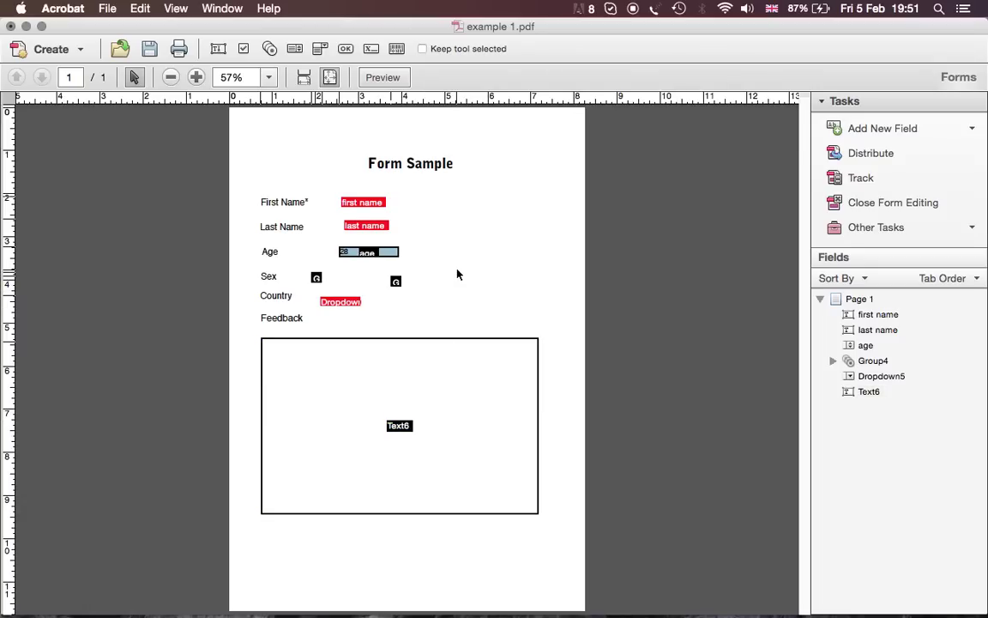
# - Preview the form and scroll through the values of the Age list box
pyautogui.click(382, 77)
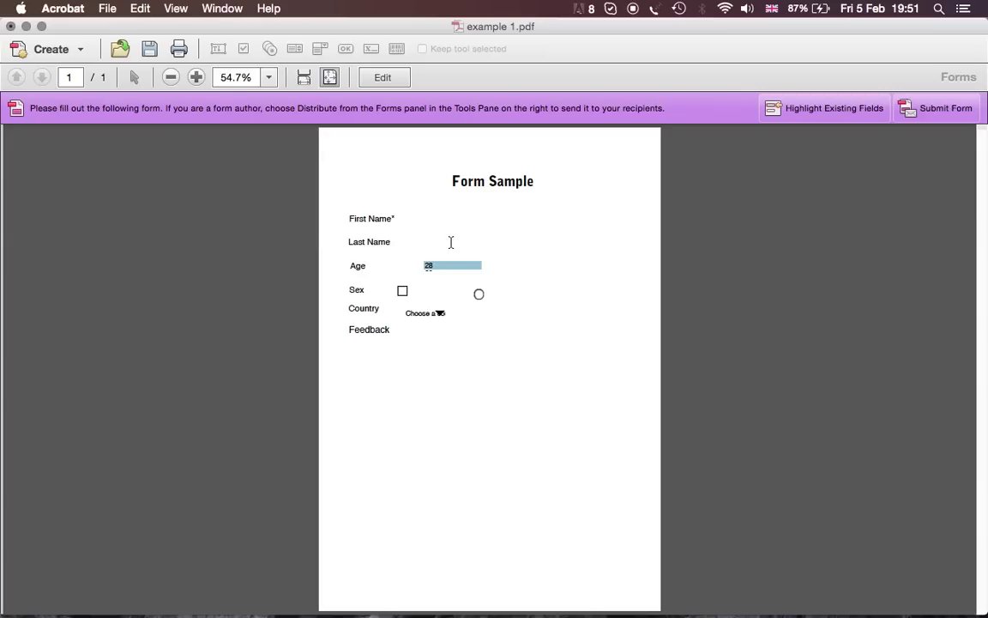
pyautogui.click(453, 271)
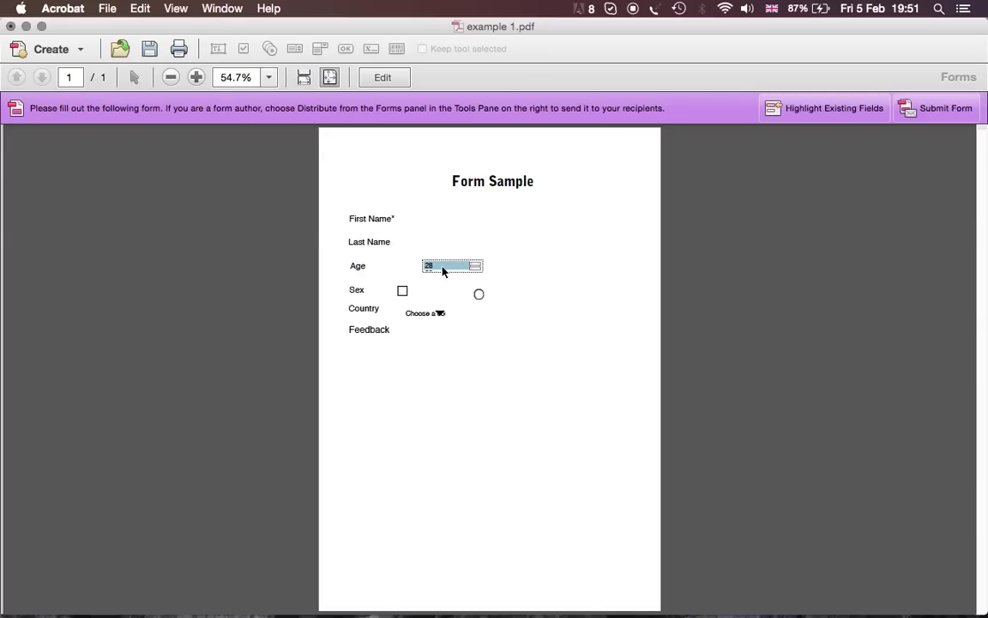
pyautogui.click(476, 266)
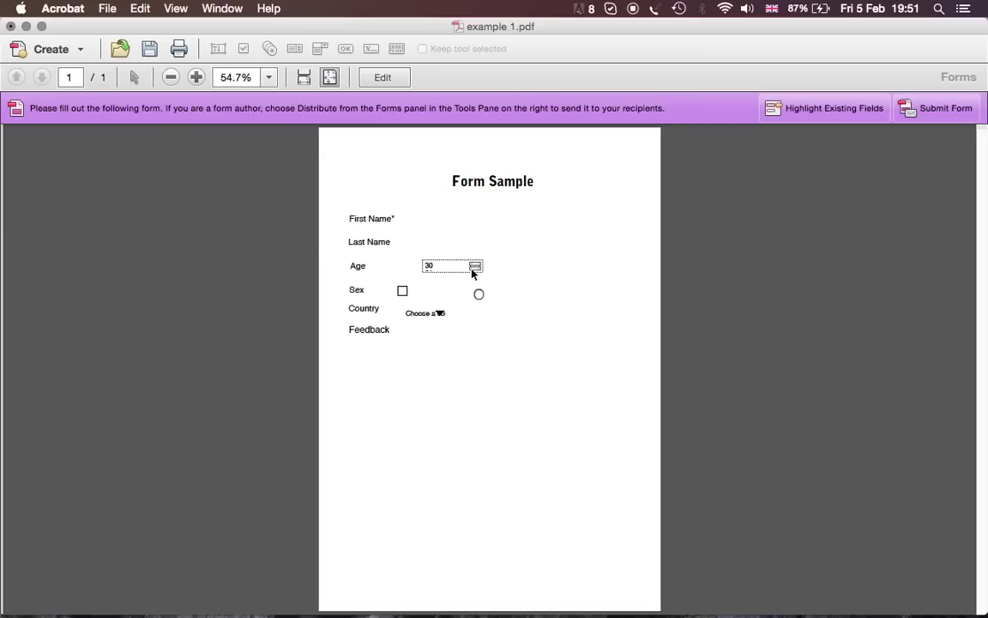
pyautogui.click(475, 269)
pyautogui.click(475, 269)
pyautogui.doubleClick(446, 269)
# - Test switching between the two Sex radio buttons, ending on the first one, and choose USA in the Country dropdown
pyautogui.click(402, 291)
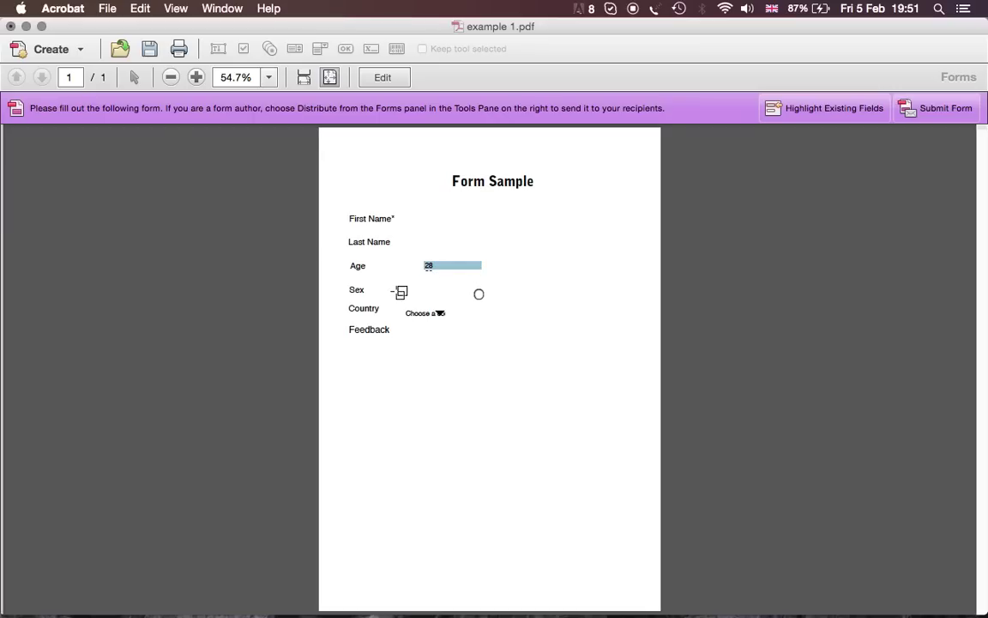
pyautogui.click(480, 297)
pyautogui.click(403, 291)
pyautogui.click(478, 294)
pyautogui.click(402, 292)
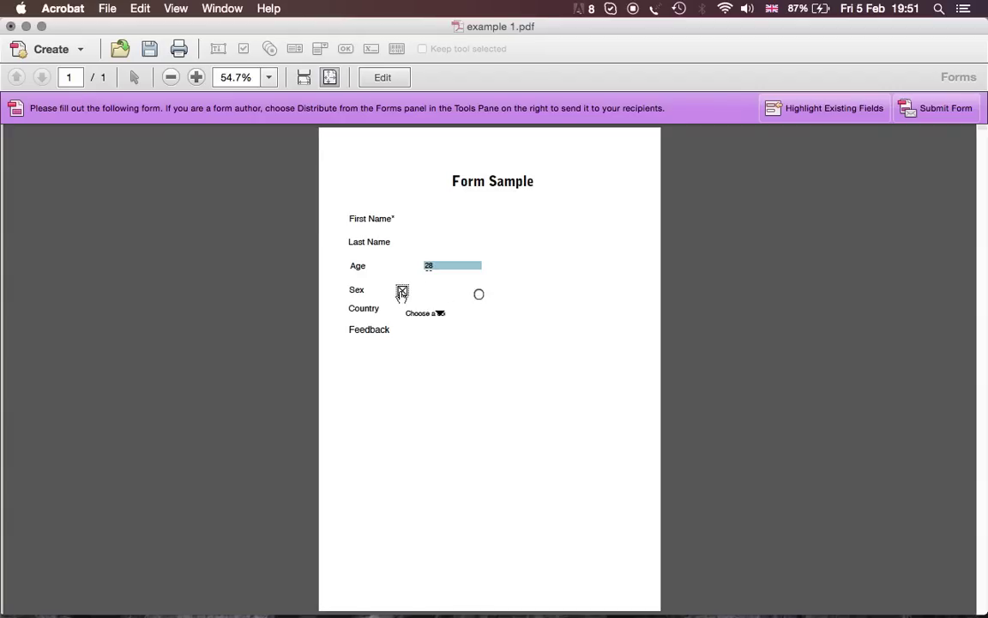
pyautogui.click(440, 314)
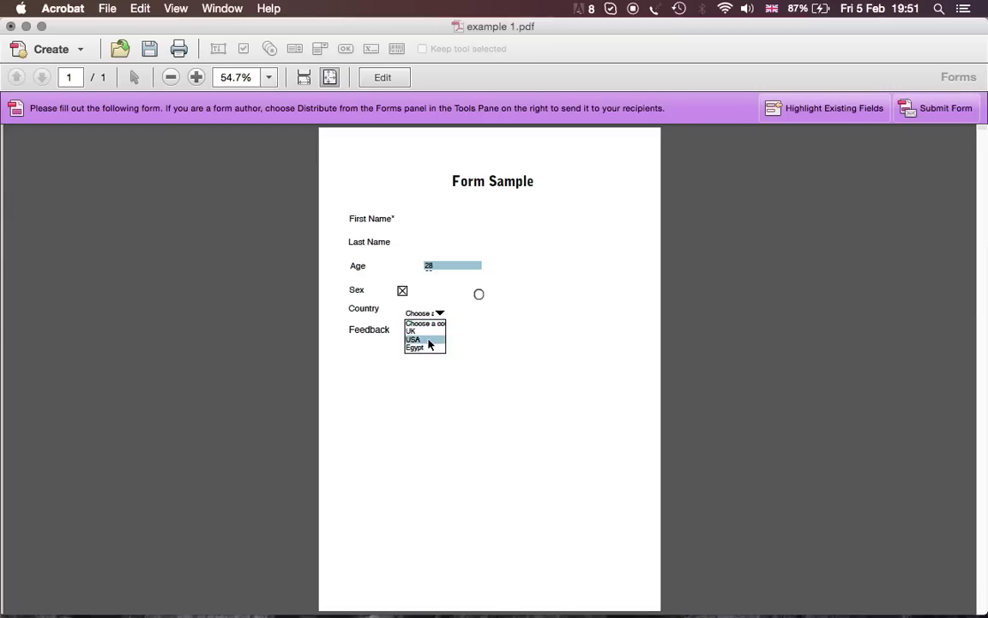
pyautogui.click(431, 341)
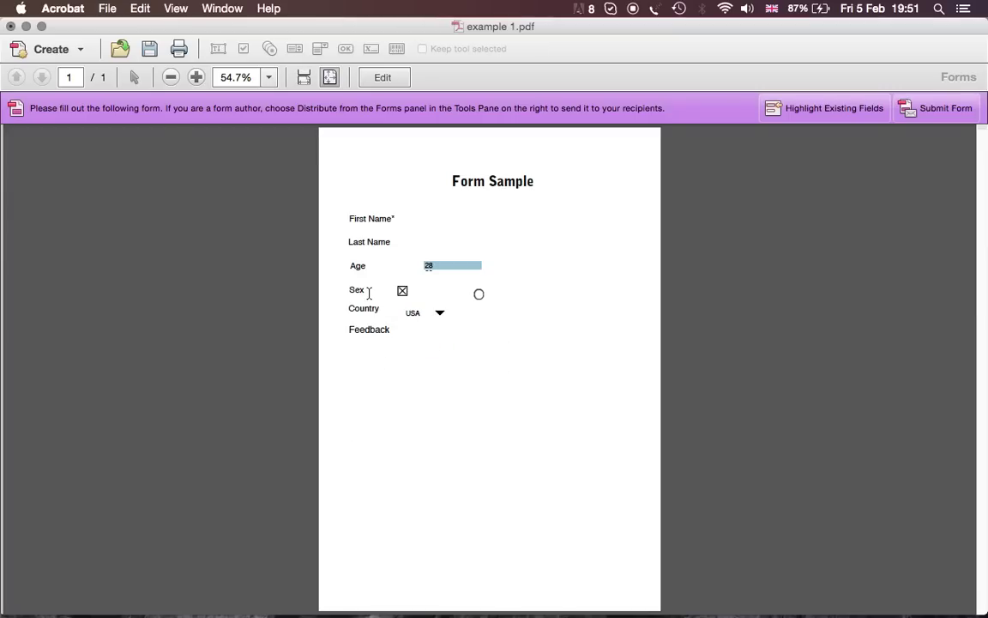
# - Return to form editing and give the feedback text field a black border of Medium thickness and a light grey fill
pyautogui.click(383, 77)
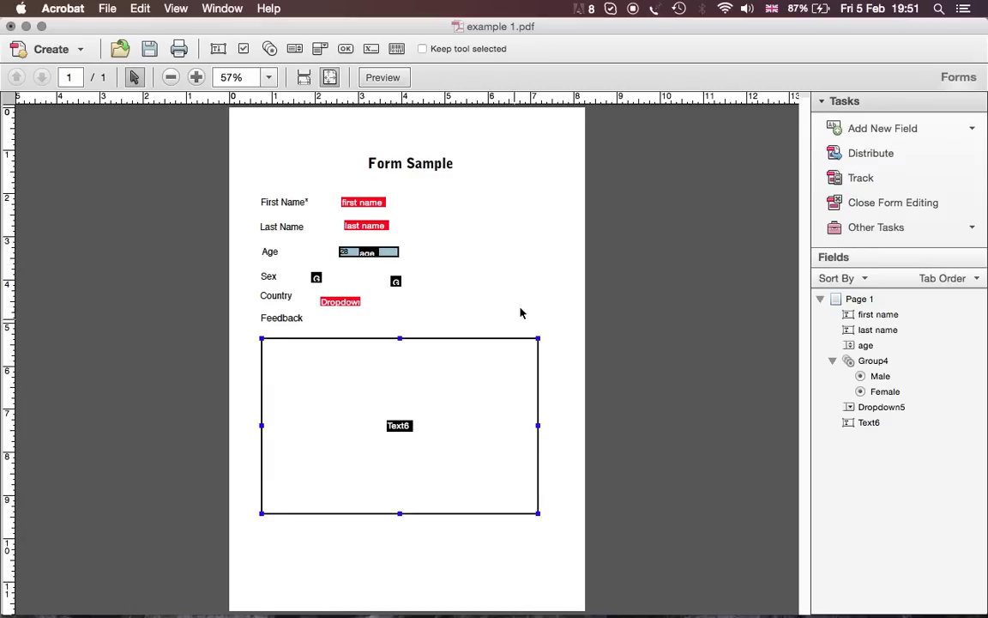
pyautogui.doubleClick(461, 393)
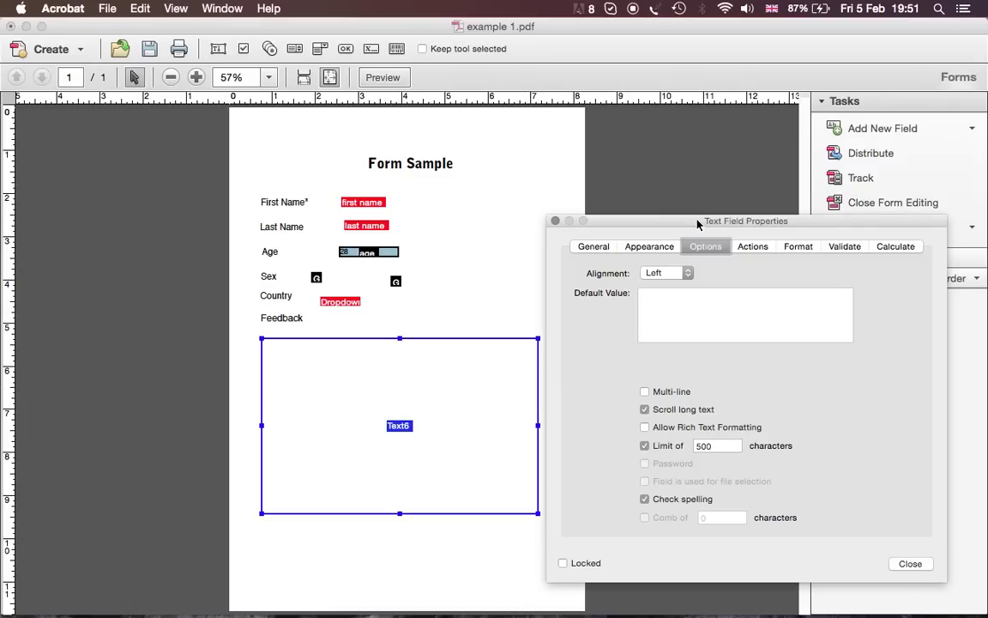
pyautogui.click(643, 247)
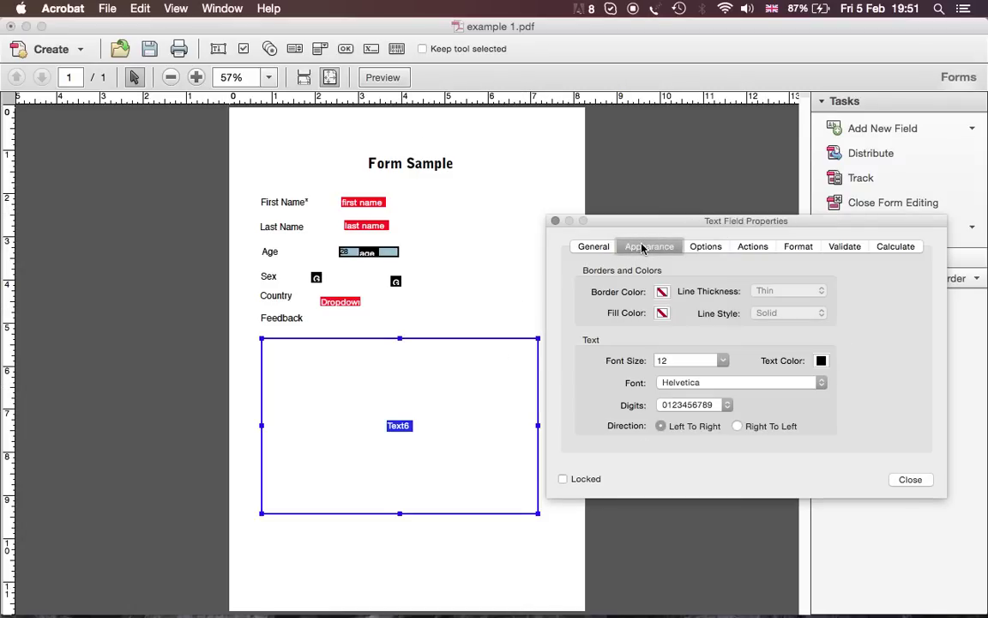
pyautogui.click(662, 293)
pyautogui.click(662, 293)
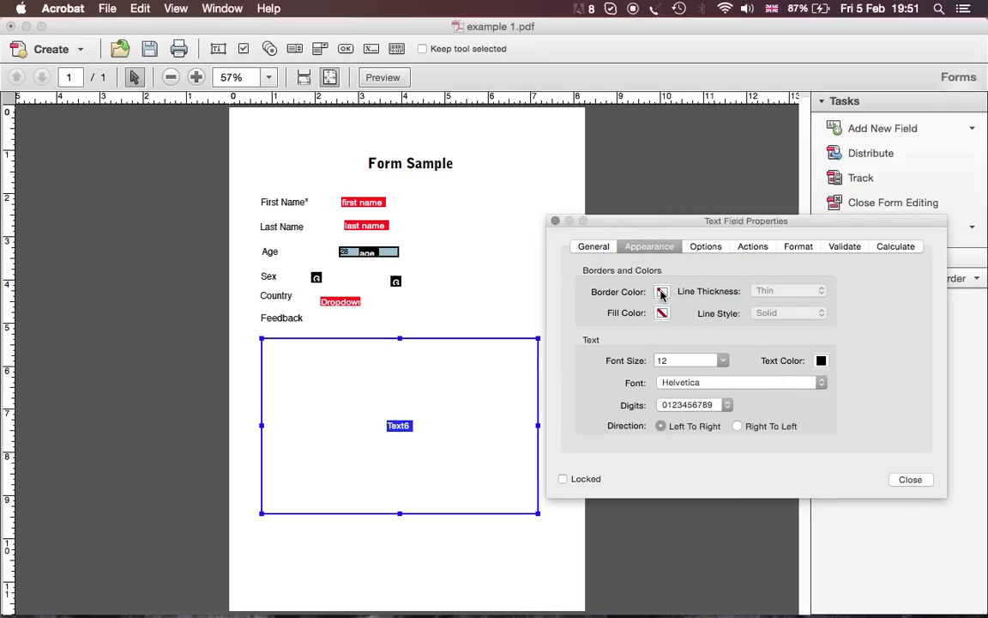
pyautogui.click(663, 293)
pyautogui.click(662, 322)
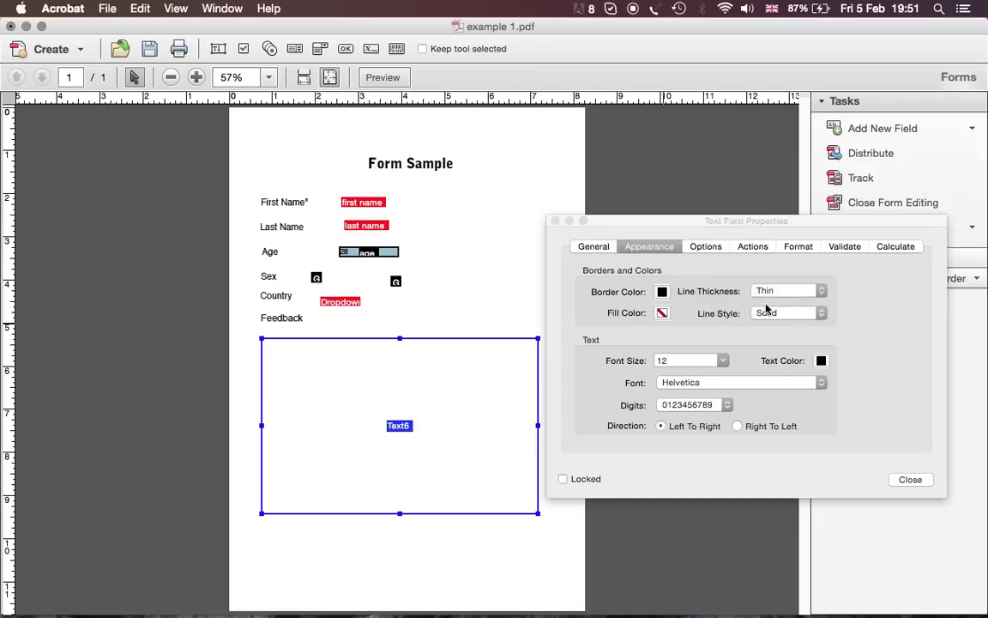
pyautogui.click(787, 292)
pyautogui.click(789, 302)
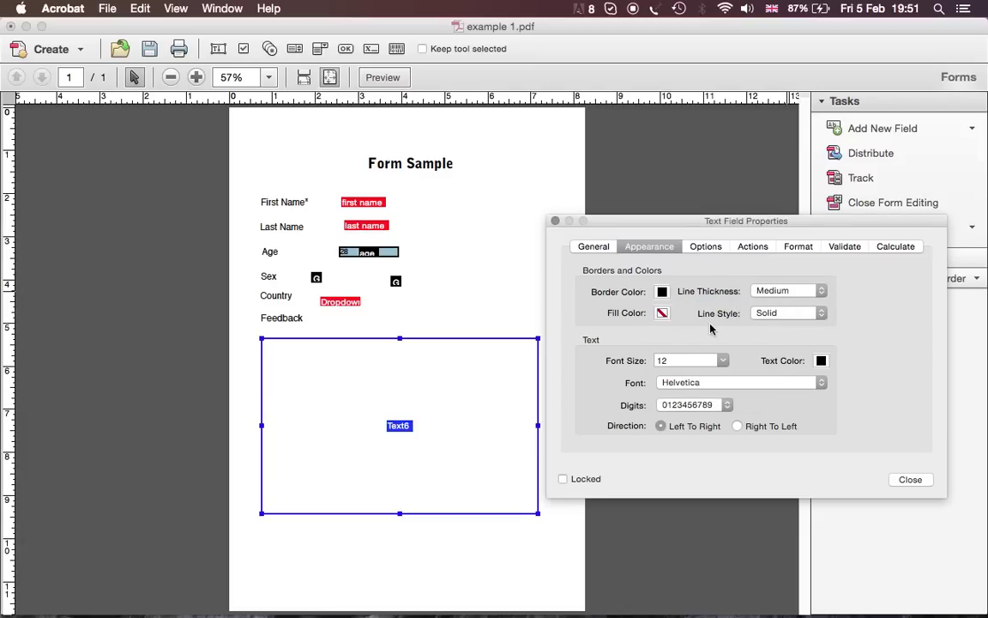
pyautogui.click(662, 312)
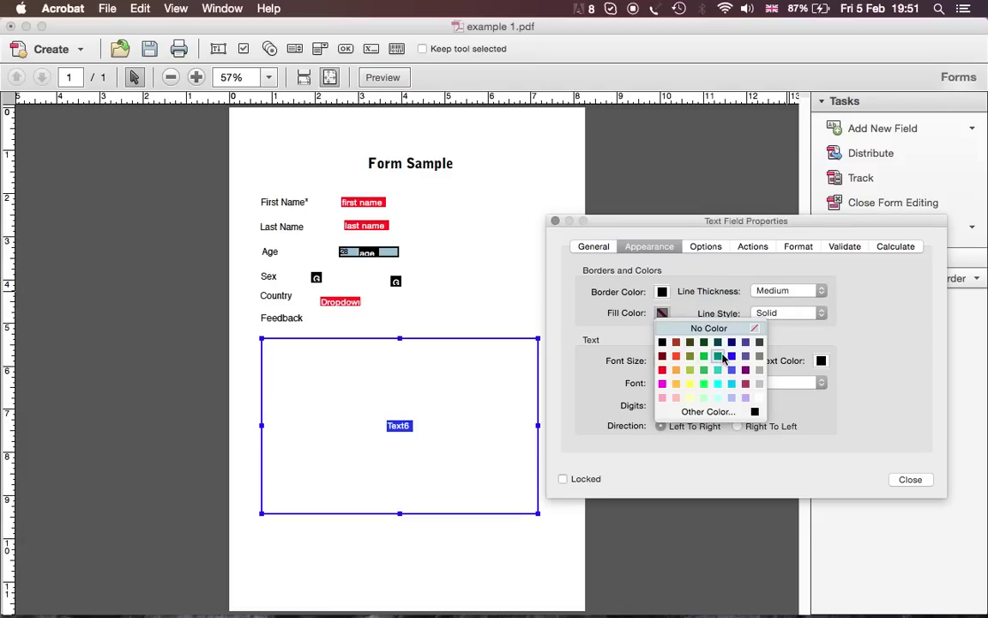
pyautogui.click(759, 382)
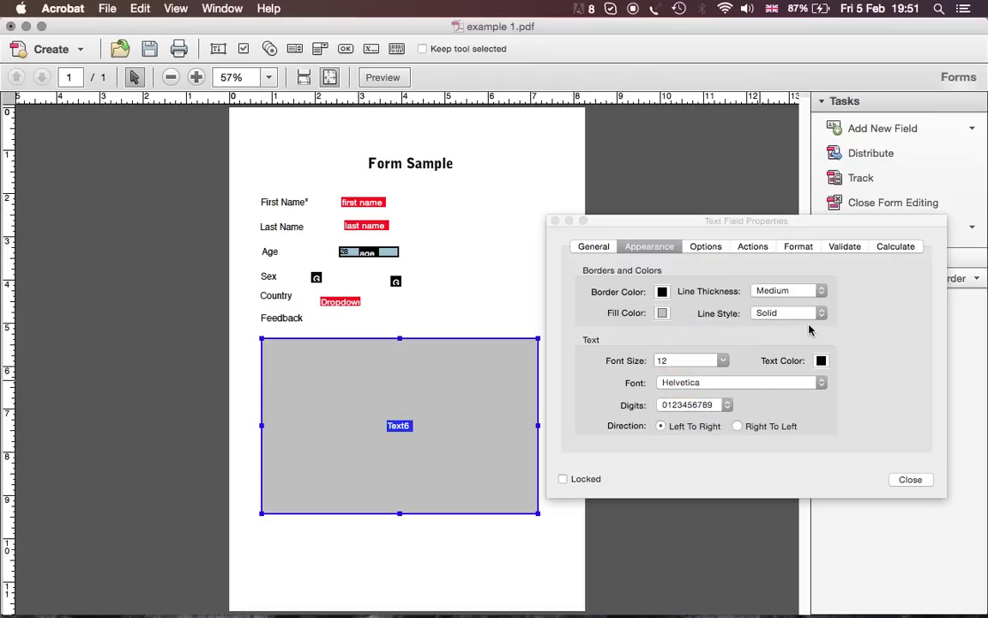
# - Try the Dashed and Beveled line styles on the feedback field's border, set it back to Solid and close its properties
pyautogui.click(805, 316)
pyautogui.click(800, 326)
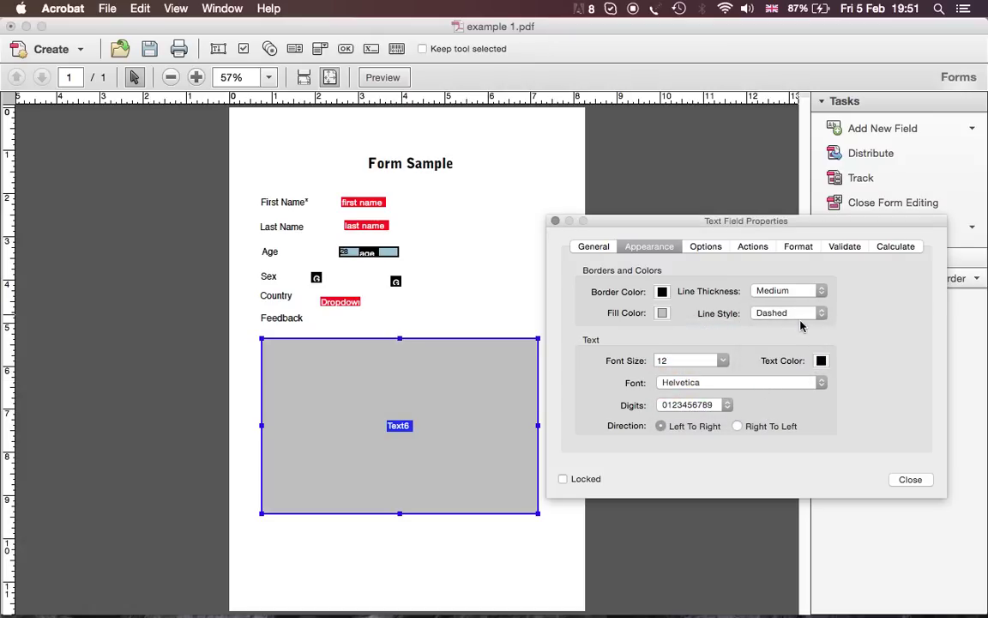
pyautogui.click(802, 315)
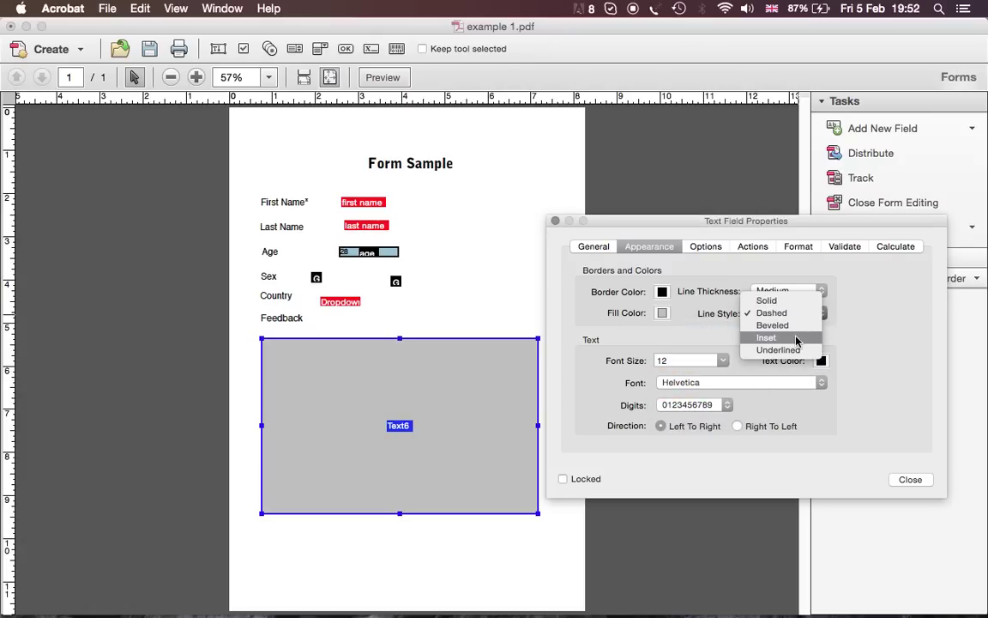
pyautogui.click(792, 330)
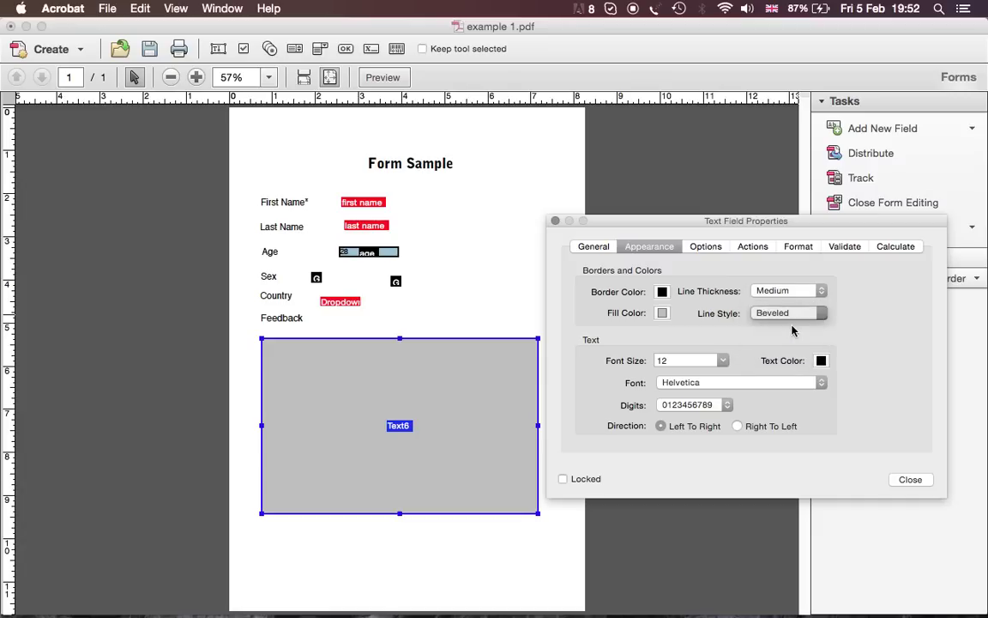
pyautogui.click(789, 313)
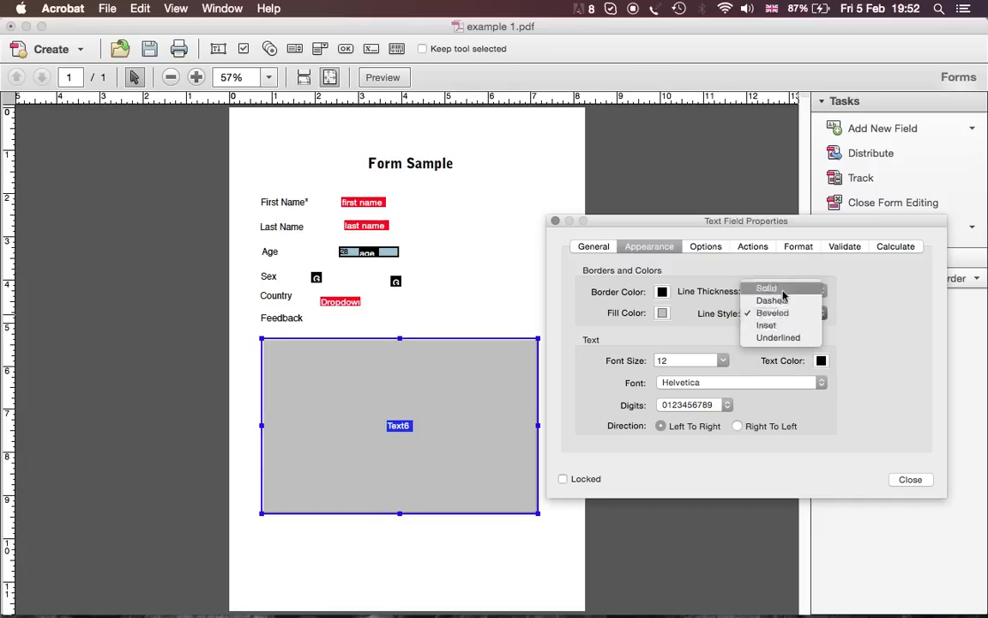
pyautogui.click(782, 291)
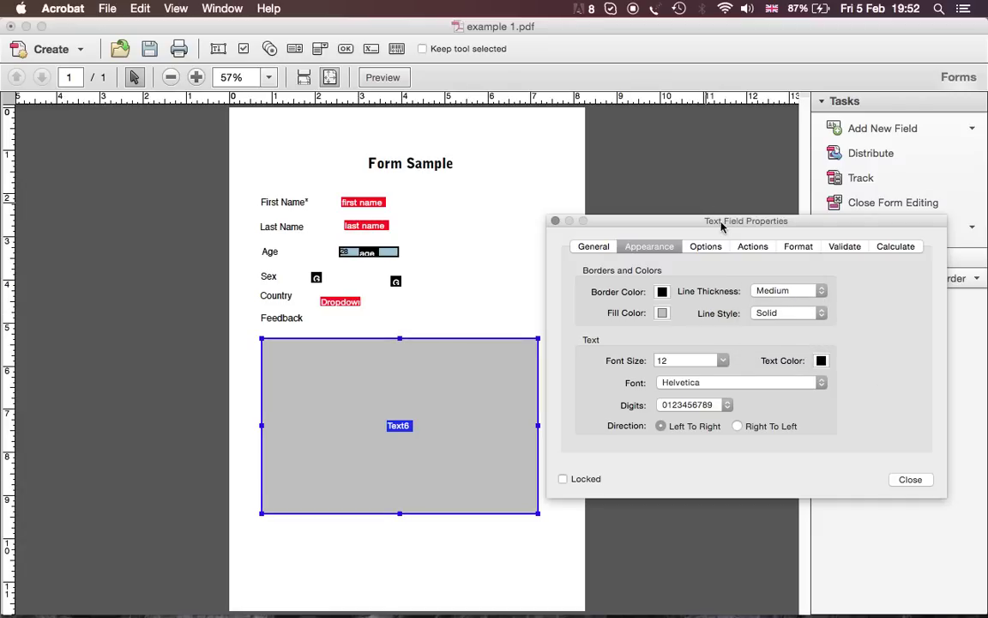
pyautogui.click(910, 482)
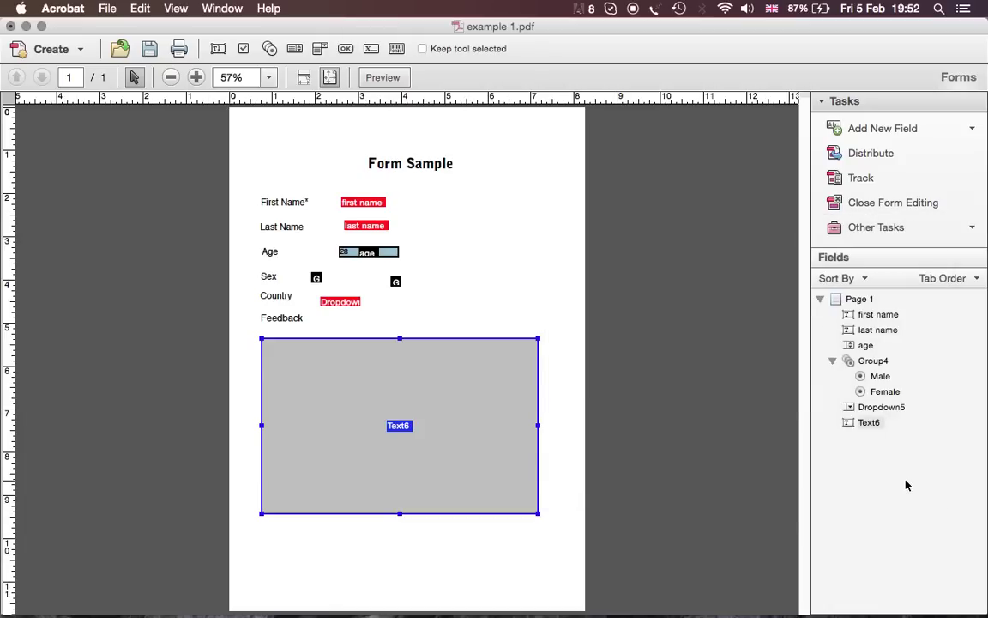
# - Give the First Name text field a black border with Thin line thickness
pyautogui.click(420, 241)
pyautogui.click(384, 203)
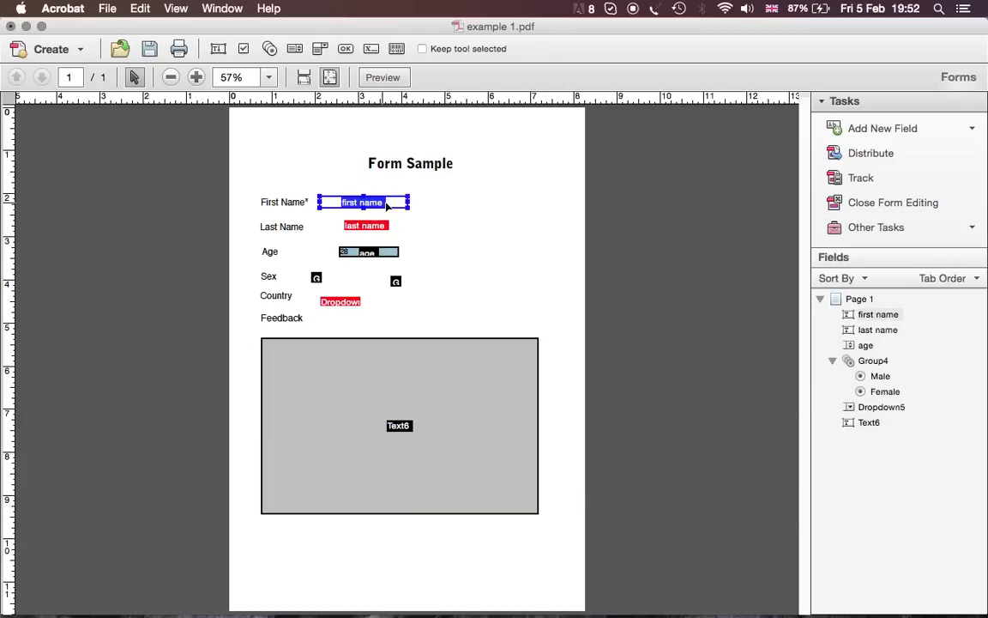
pyautogui.doubleClick(362, 202)
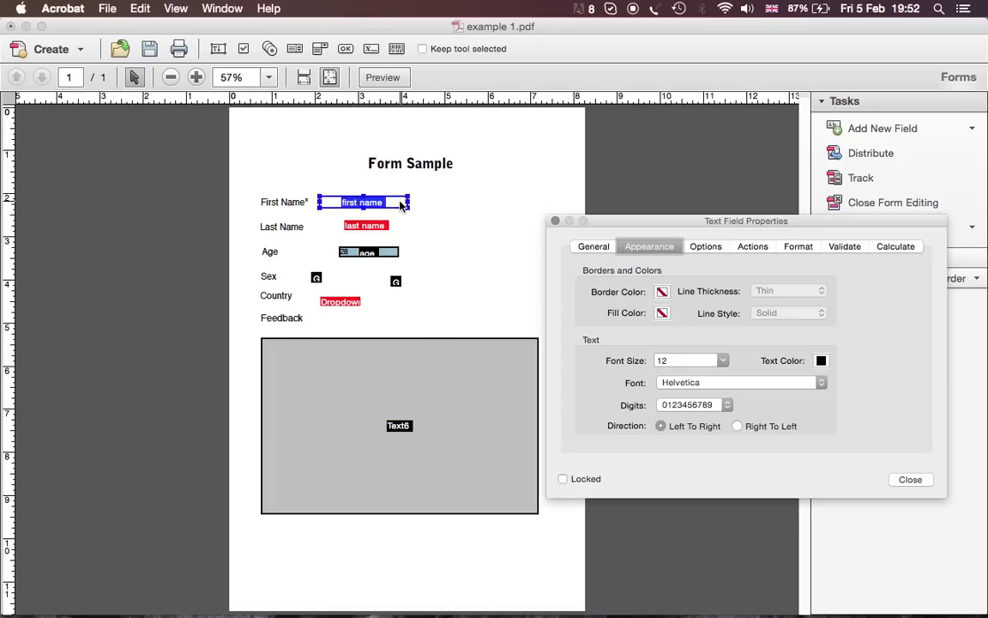
pyautogui.click(662, 293)
pyautogui.click(664, 322)
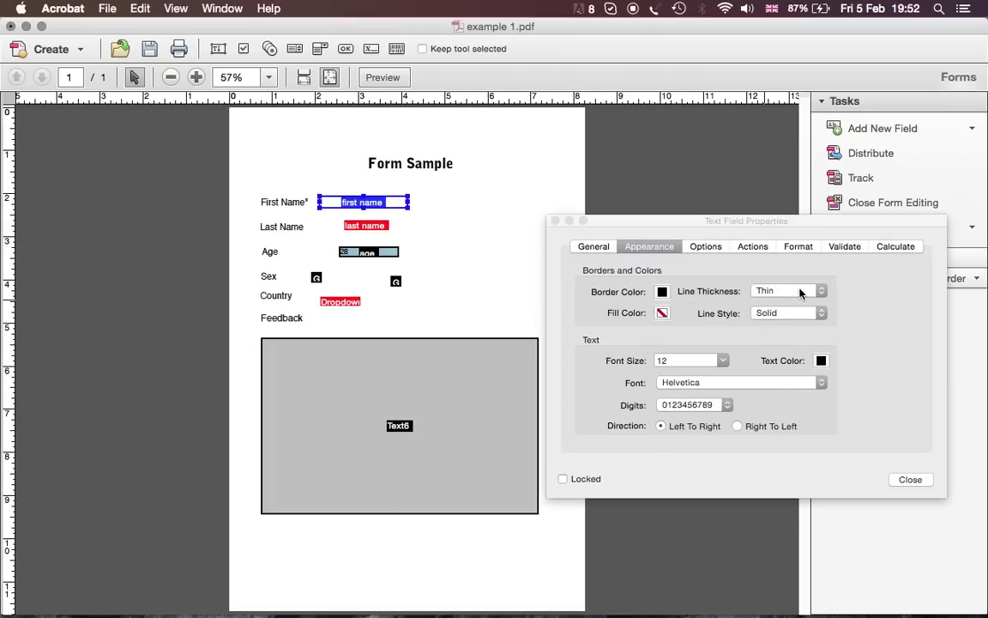
pyautogui.click(800, 293)
pyautogui.click(798, 303)
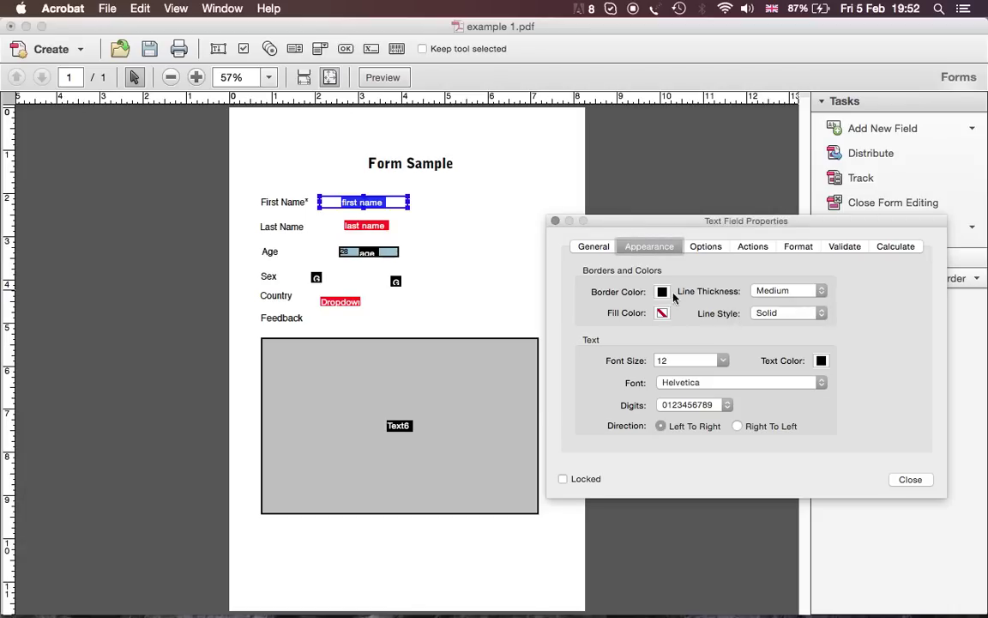
pyautogui.click(774, 292)
pyautogui.click(759, 278)
# - Give the Last Name text field a black border
pyautogui.click(380, 236)
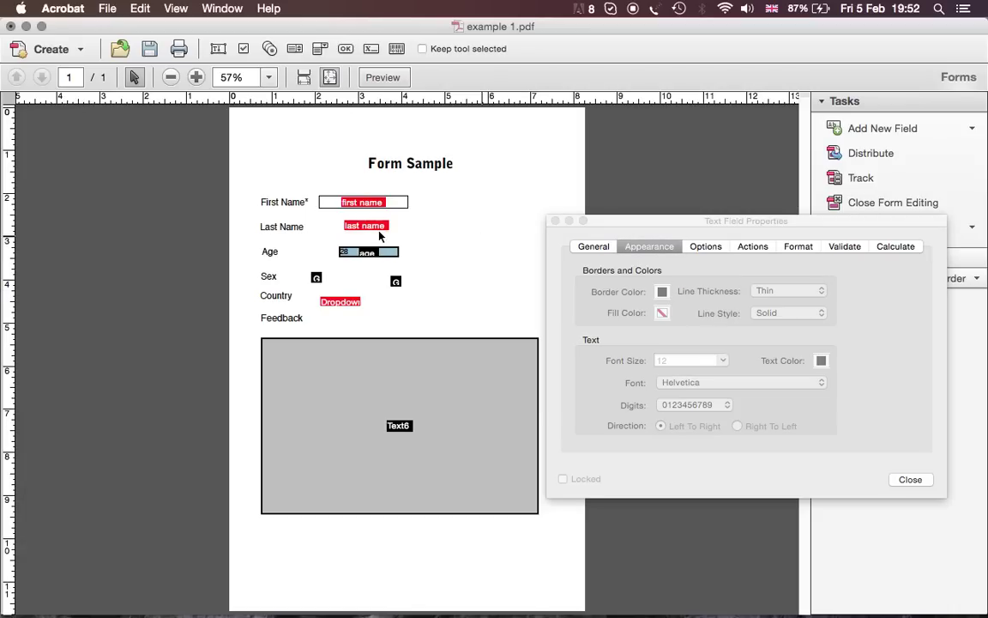
pyautogui.click(367, 226)
pyautogui.click(663, 293)
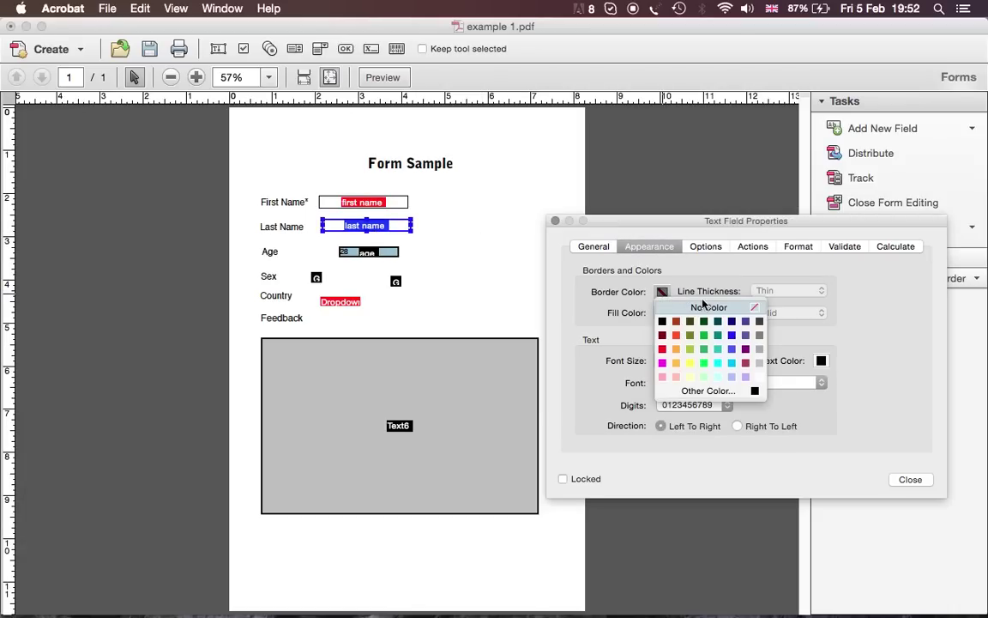
pyautogui.click(662, 321)
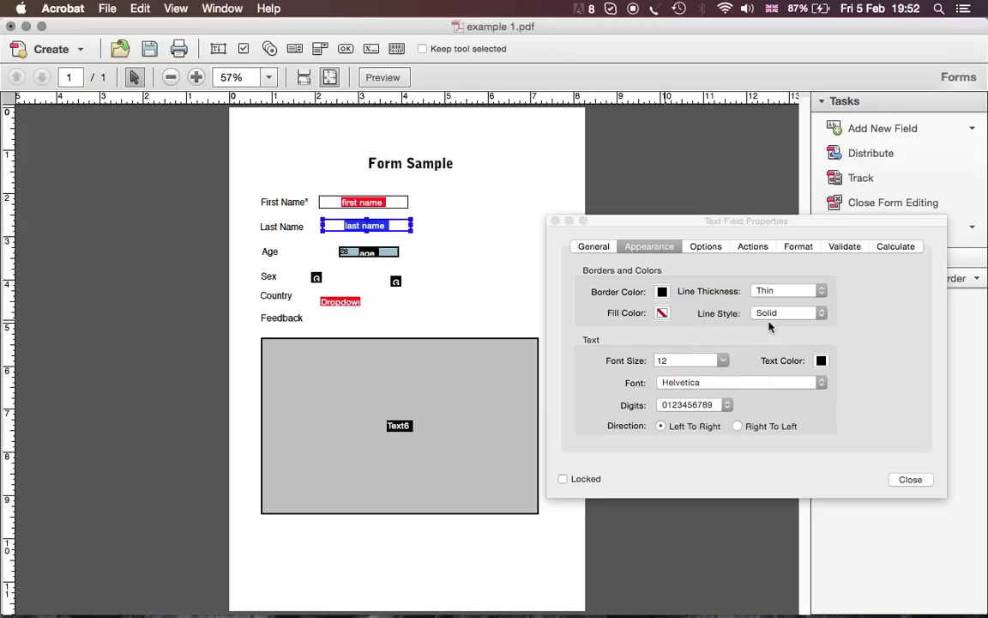
# - Check the appearance settings of the Age list box and the Female radio button, and close the properties
pyautogui.click(465, 263)
pyautogui.click(378, 253)
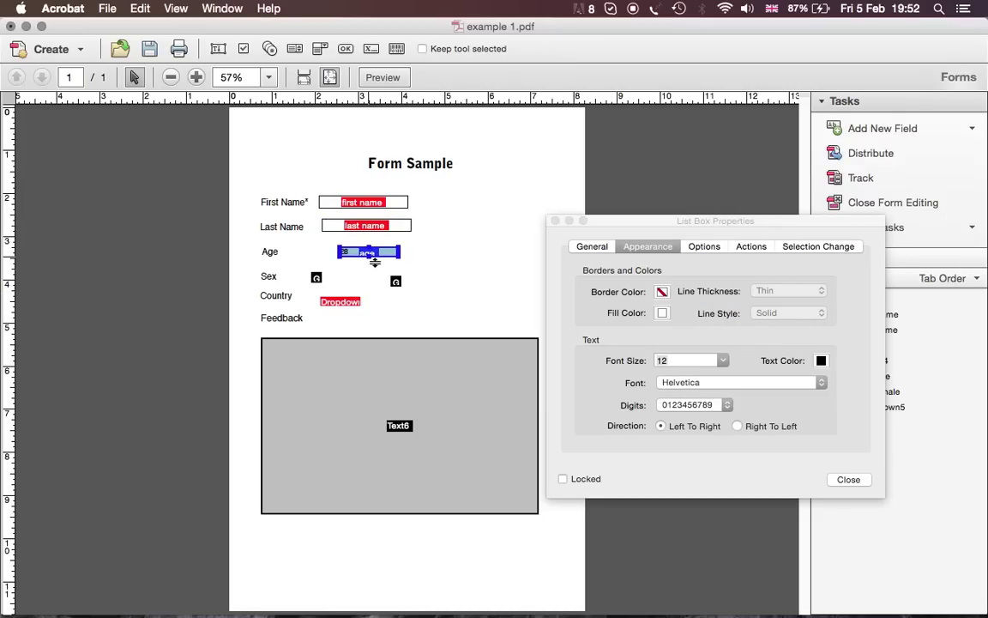
pyautogui.click(360, 287)
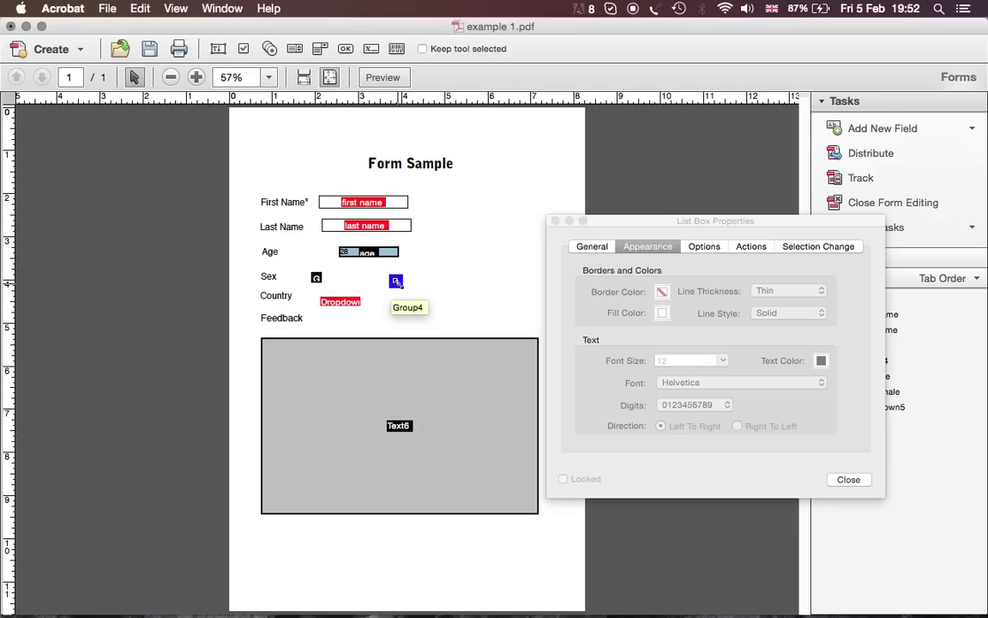
pyautogui.click(396, 281)
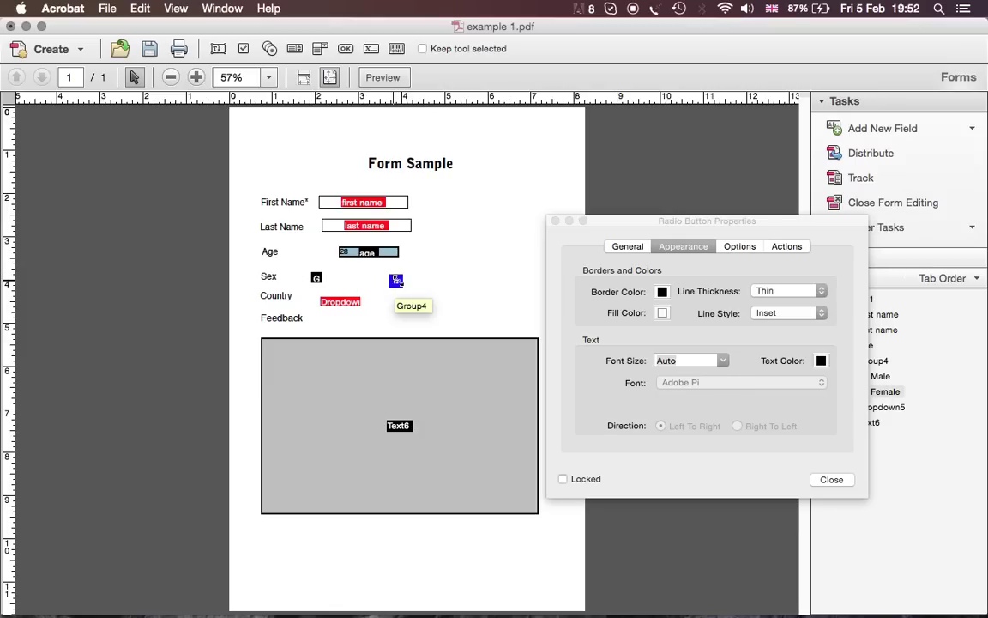
pyautogui.click(821, 479)
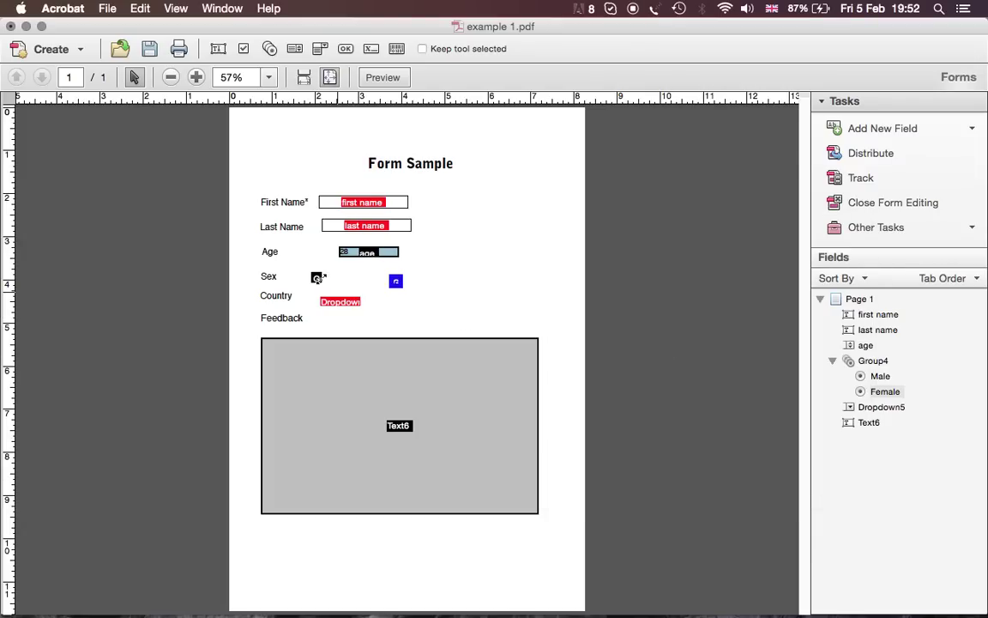
# - Preview the form, check the choices of the Country dropdown and enter the sample text "oimskdmfksdmf" in the feedback field
pyautogui.click(377, 79)
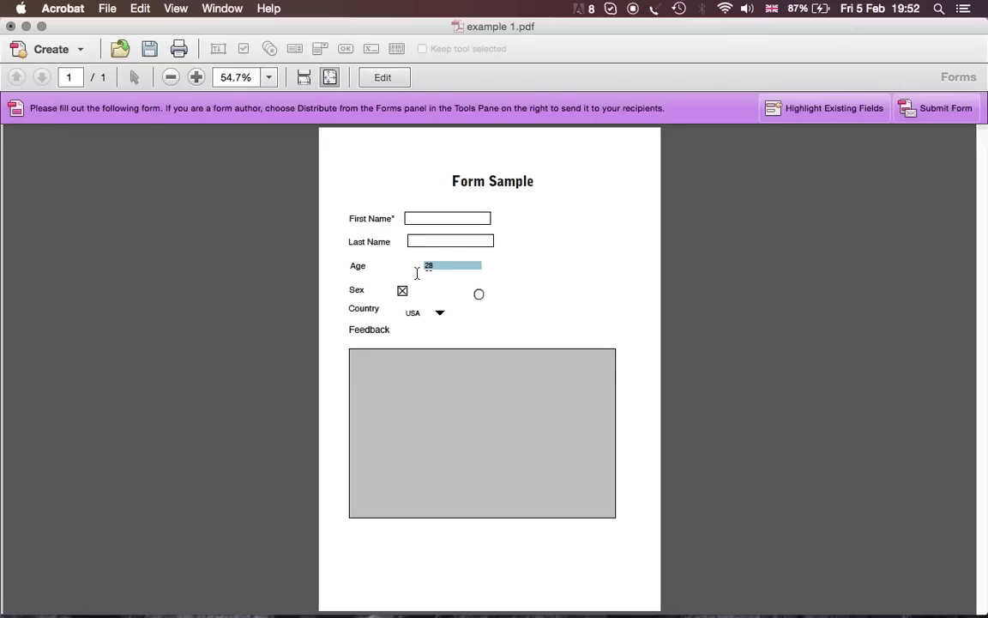
pyautogui.click(440, 314)
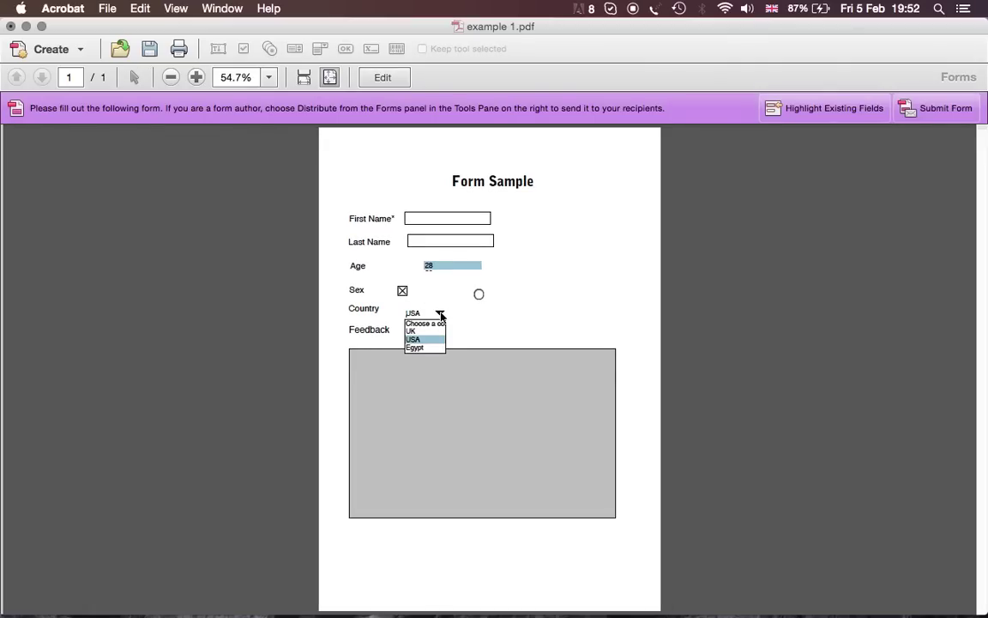
pyautogui.click(441, 316)
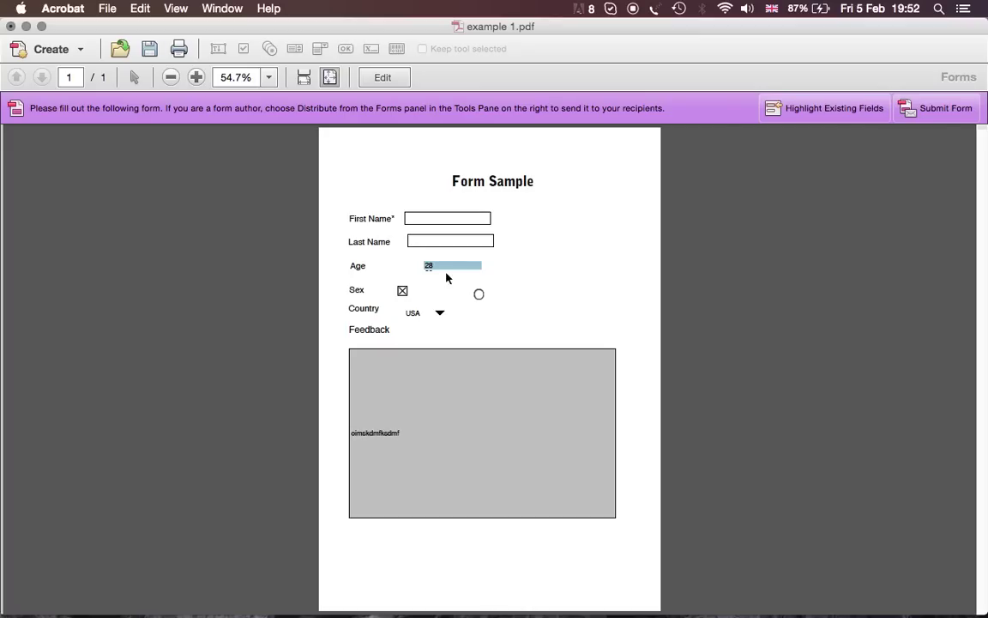
# - Fill in the sample text "sdfsdfsdf" as First Name and "sdsdsd" as Last Name in the previewed form
pyautogui.click(444, 214)
pyautogui.write('wkemkwem')
pyautogui.doubleClick(462, 218)
pyautogui.press('Tab')
pyautogui.write('a')
pyautogui.write('sdfsdfsdf')
# - Return to form editing and set the First Name field's text alignment to Left in its properties
pyautogui.click(383, 77)
pyautogui.doubleClick(391, 203)
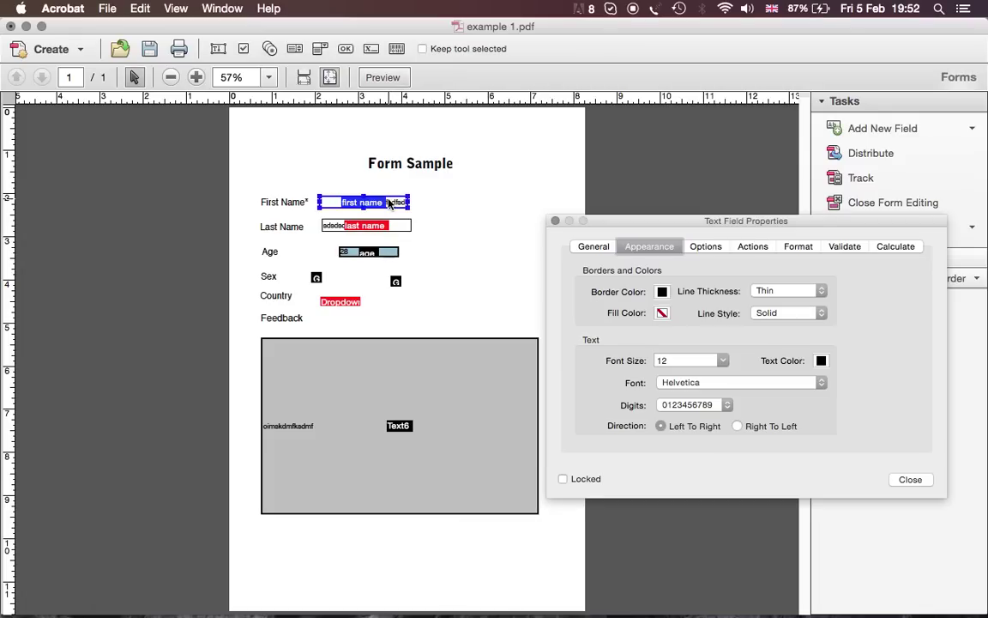
pyautogui.click(706, 247)
pyautogui.click(660, 273)
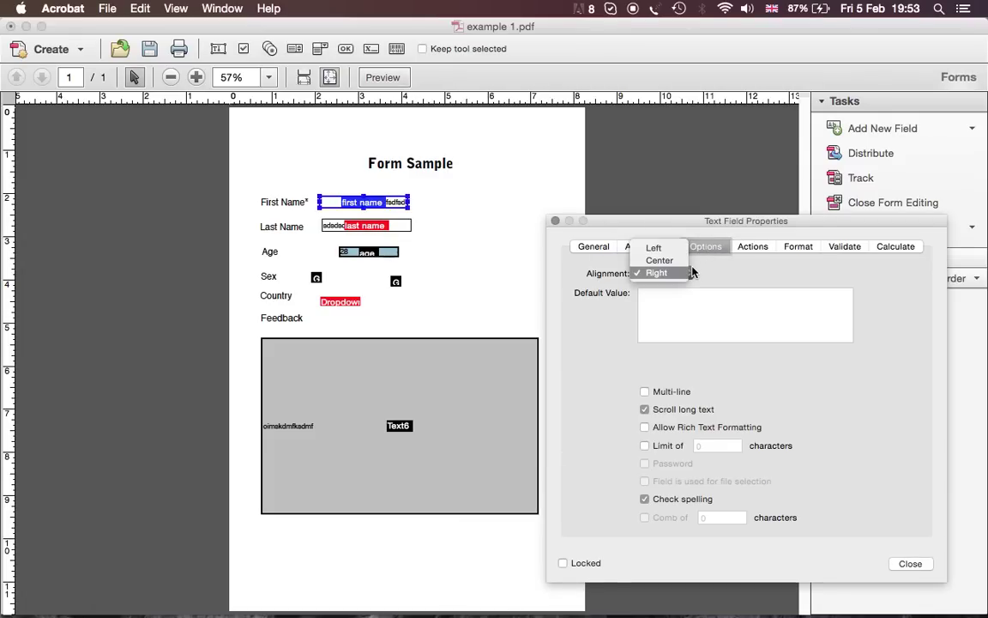
pyautogui.click(658, 249)
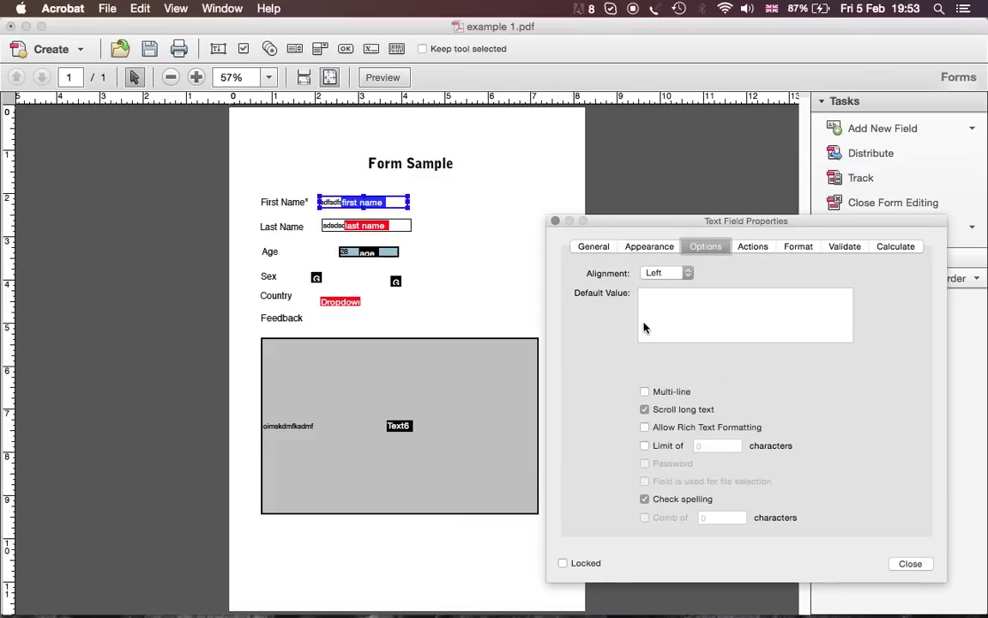
pyautogui.click(910, 564)
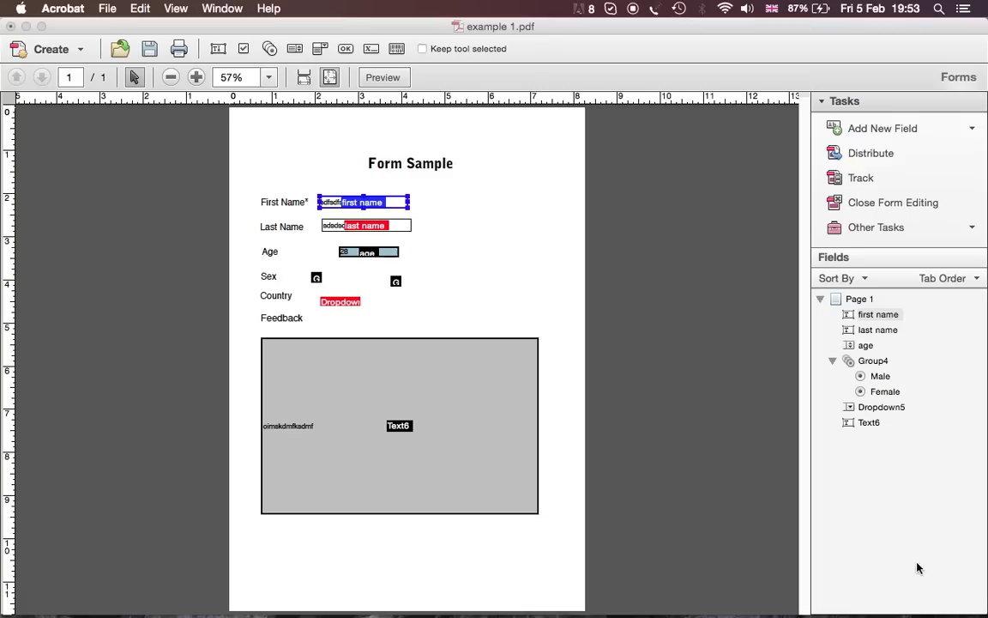
pyautogui.doubleClick(371, 204)
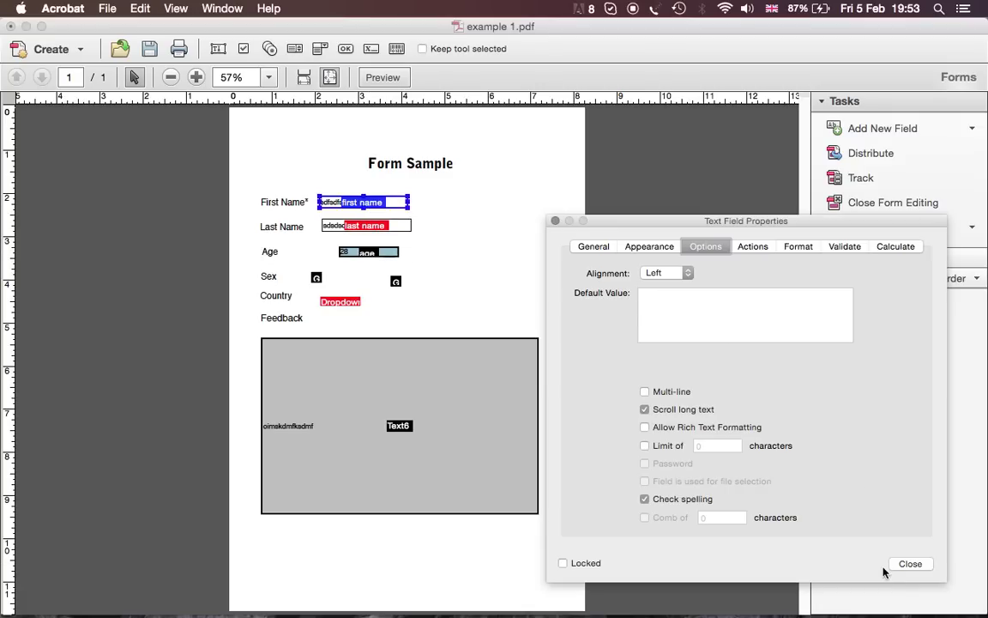
pyautogui.click(910, 564)
# - Preview the form once more and close example 1.pdf without saving its changes
pyautogui.click(383, 78)
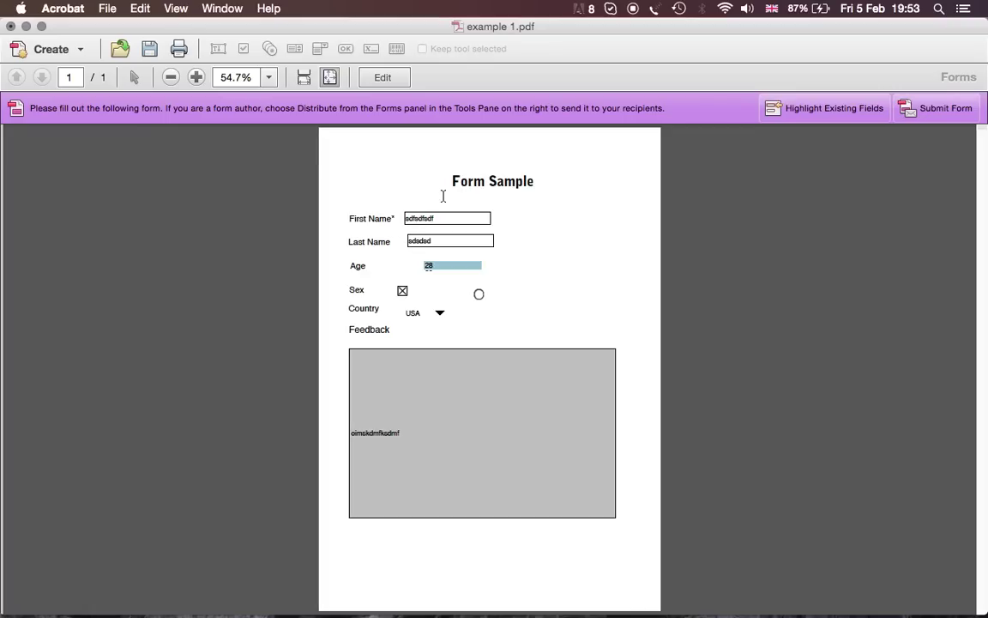
pyautogui.click(10, 27)
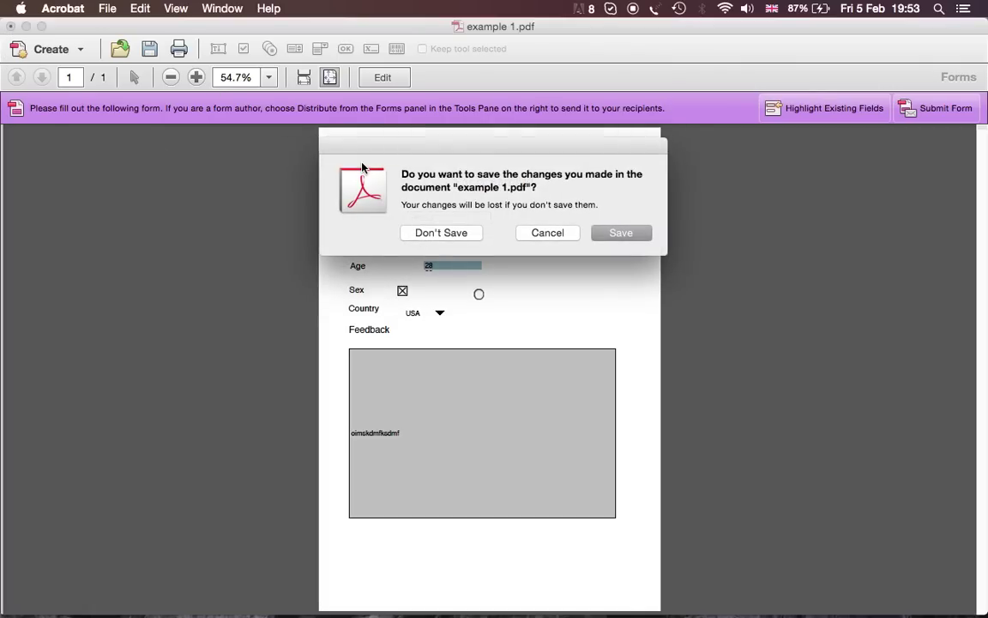
pyautogui.click(442, 233)
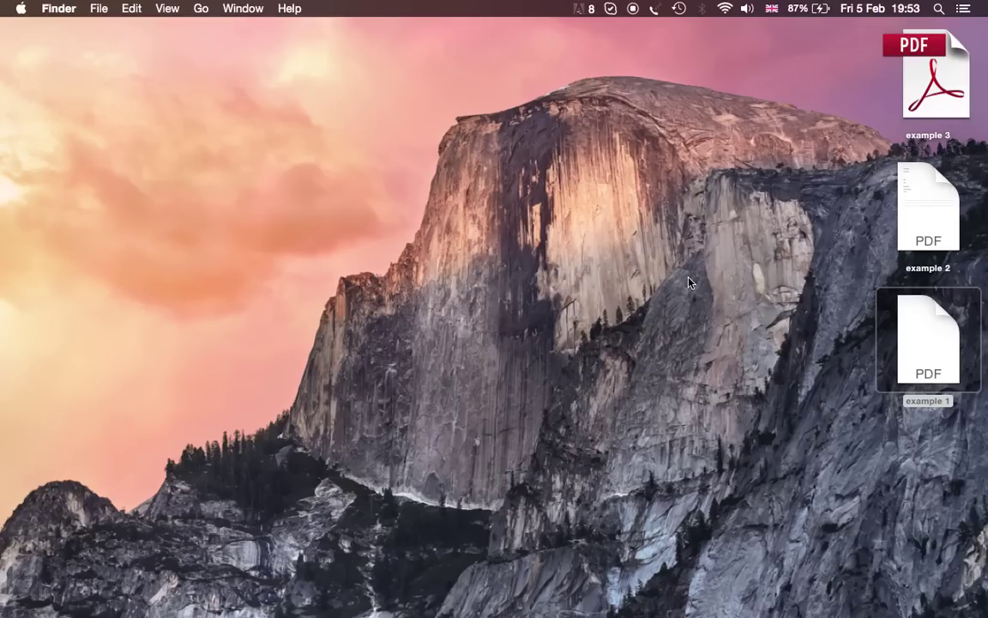
# - Open example 2.pdf from the desktop and look over its labels, asterisks and dashed lines
pyautogui.doubleClick(905, 196)
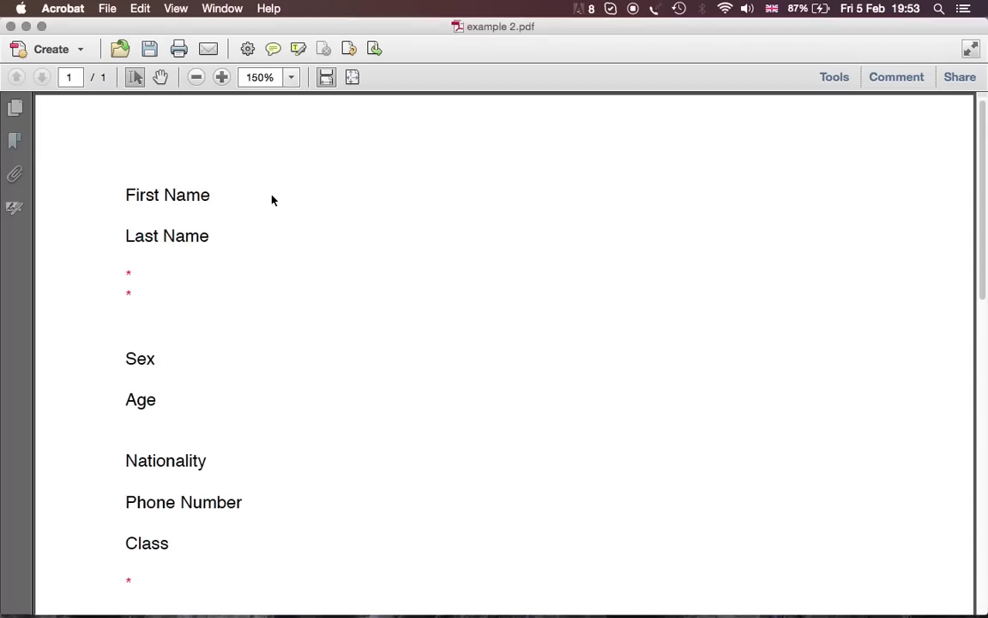
pyautogui.scroll(-6, 272, 200)
pyautogui.scroll(-3, 272, 200)
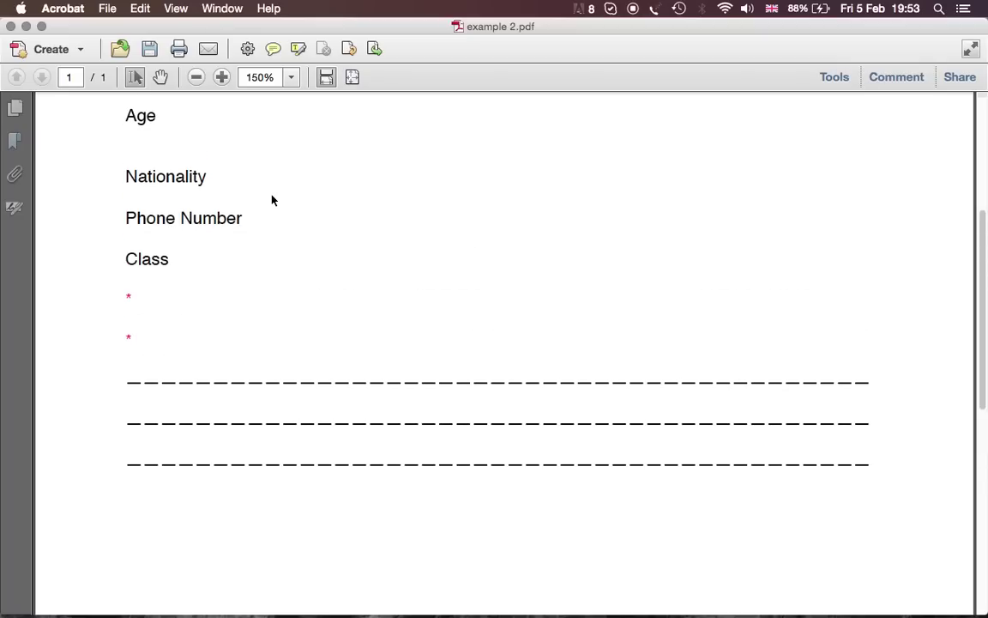
pyautogui.scroll(2, 272, 199)
# - Use the Edit Object tool to move the first dashed line up into the gap between Age and Nationality
pyautogui.click(832, 77)
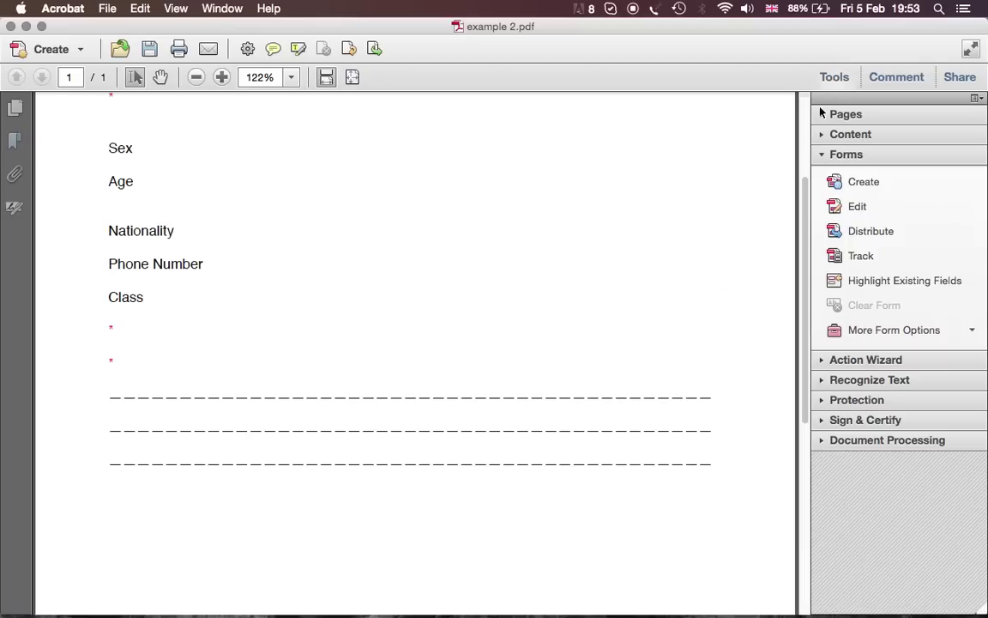
pyautogui.click(846, 155)
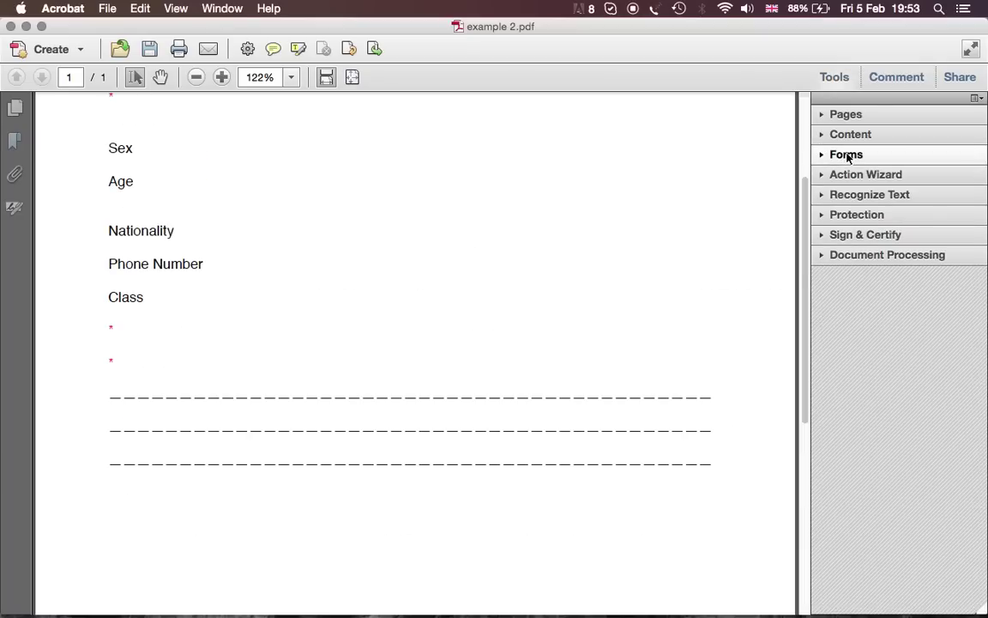
pyautogui.click(845, 156)
pyautogui.click(846, 156)
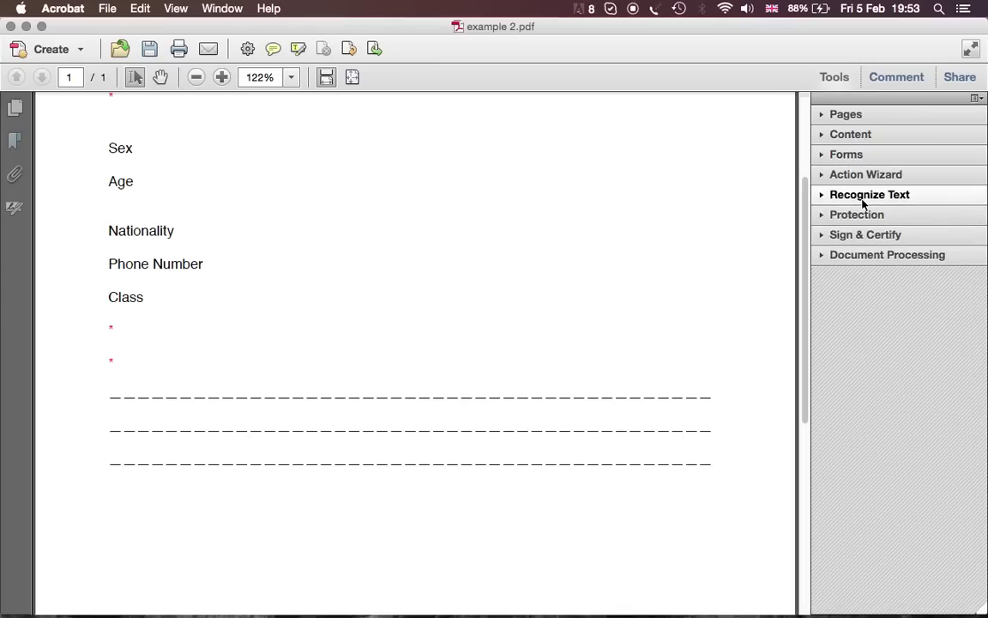
pyautogui.click(850, 135)
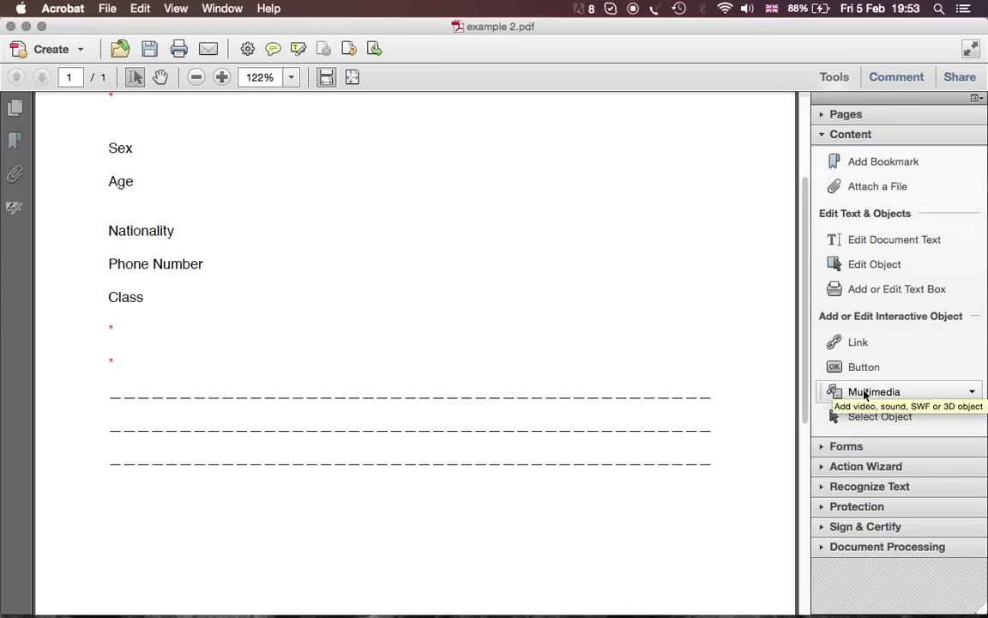
pyautogui.click(862, 416)
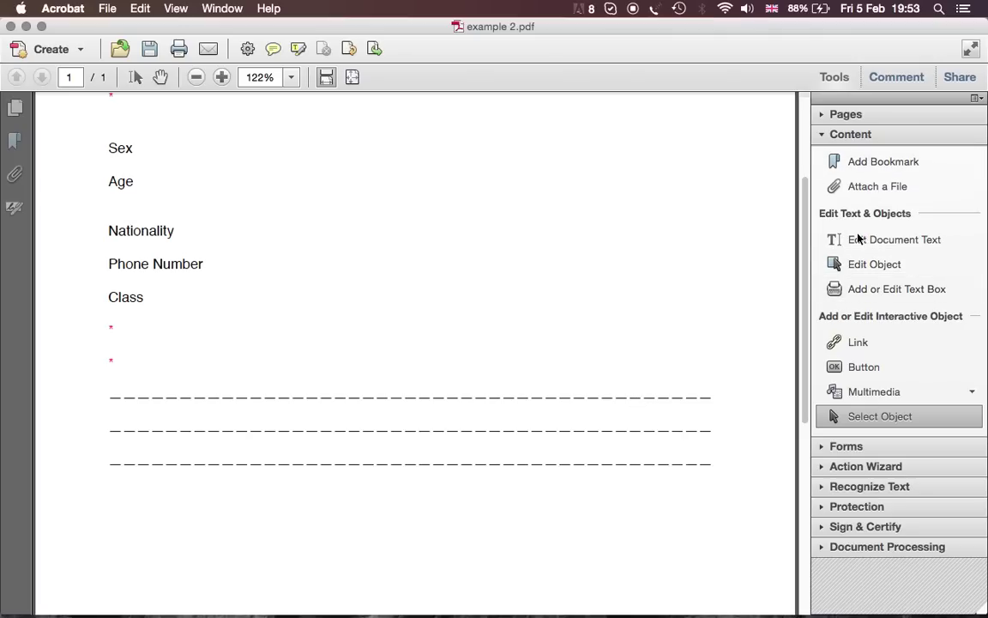
pyautogui.click(832, 266)
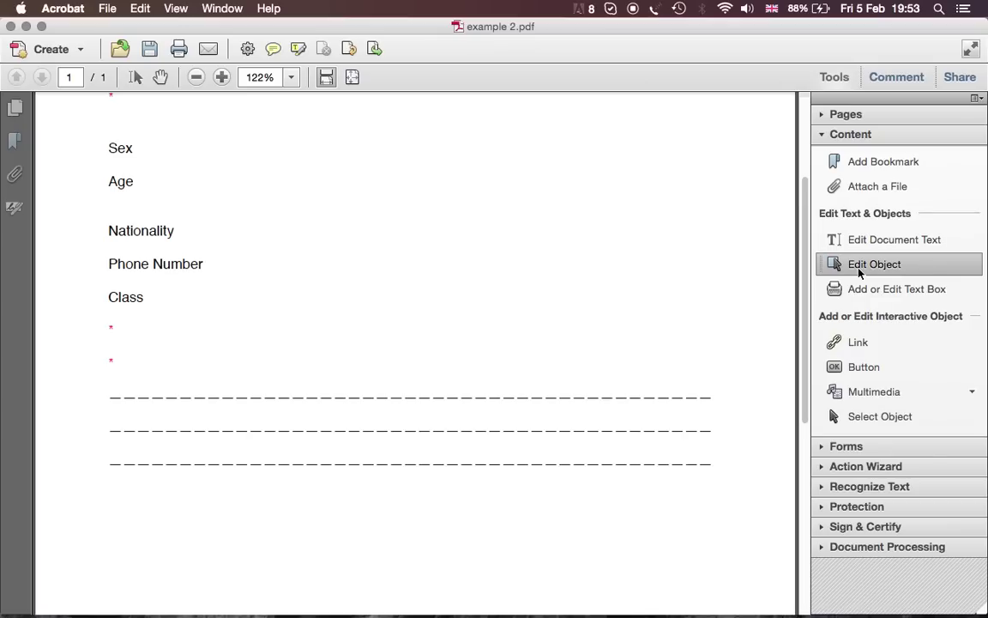
pyautogui.click(643, 398)
pyautogui.moveTo(642, 398); pyautogui.dragTo(634, 210)
pyautogui.scroll(4, 632, 260)
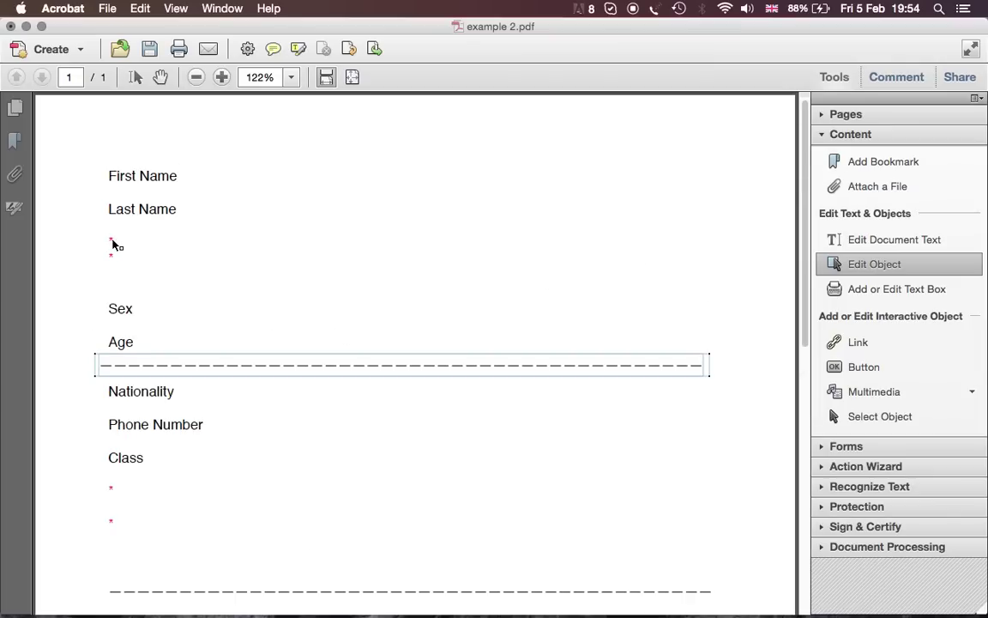
# - Move the two upper red asterisks beside the First Name and Last Name labels
pyautogui.moveTo(112, 244); pyautogui.dragTo(190, 179)
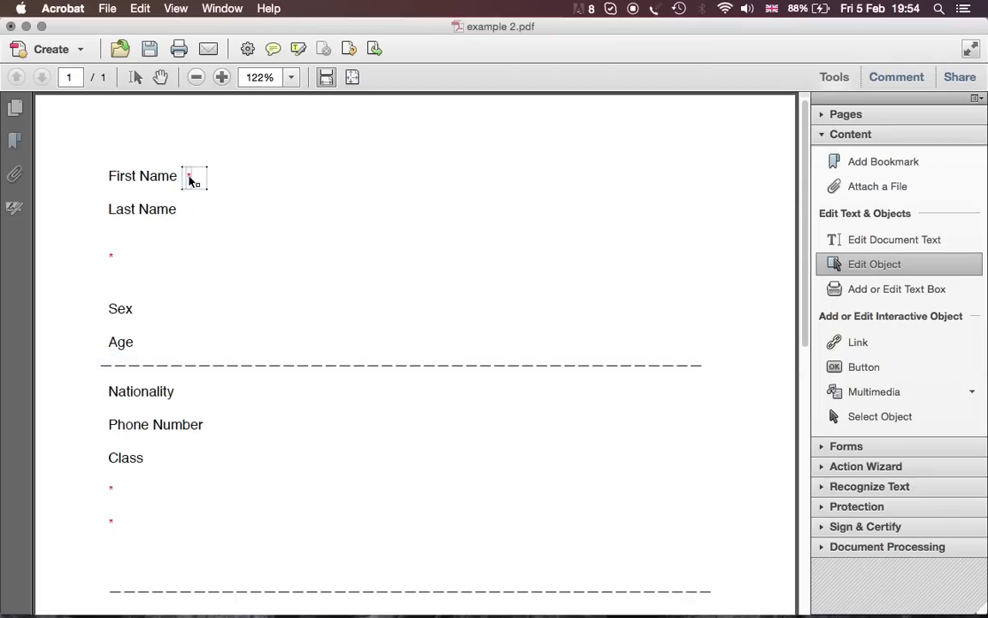
pyautogui.moveTo(112, 260); pyautogui.dragTo(191, 215)
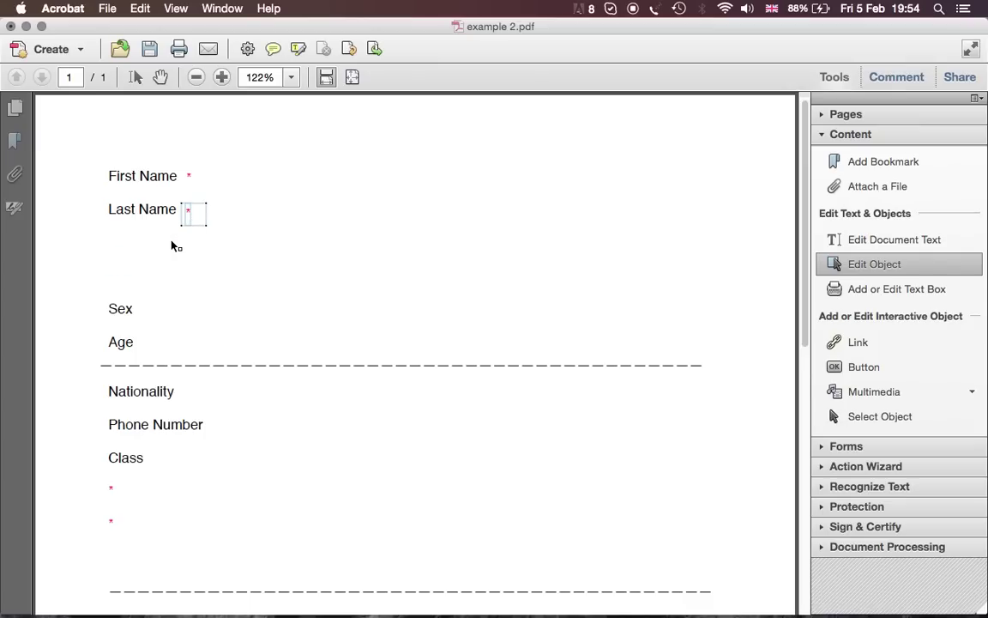
pyautogui.click(172, 244)
pyautogui.click(97, 203)
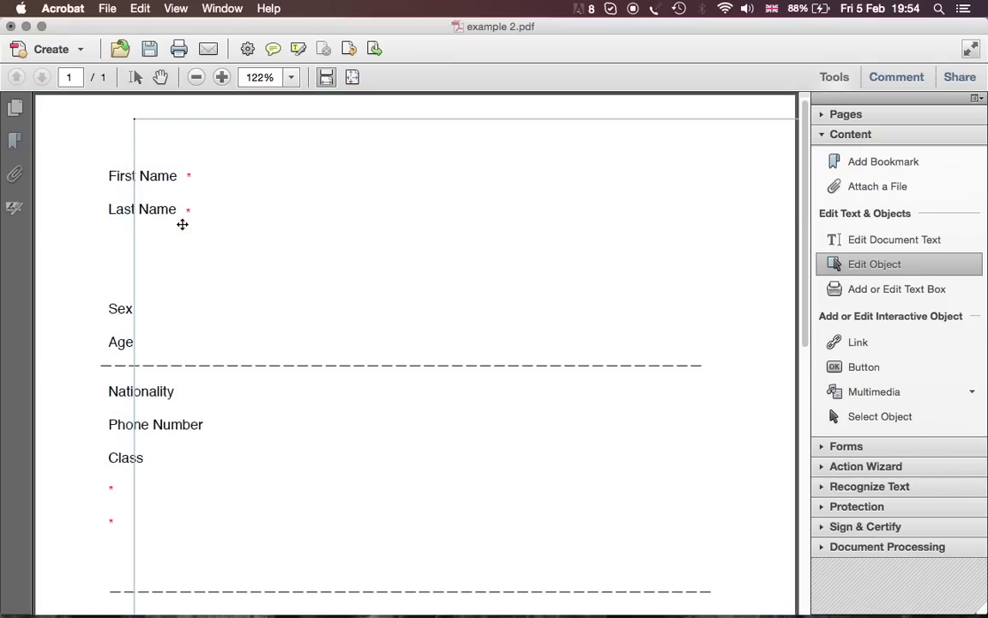
pyautogui.click(126, 221)
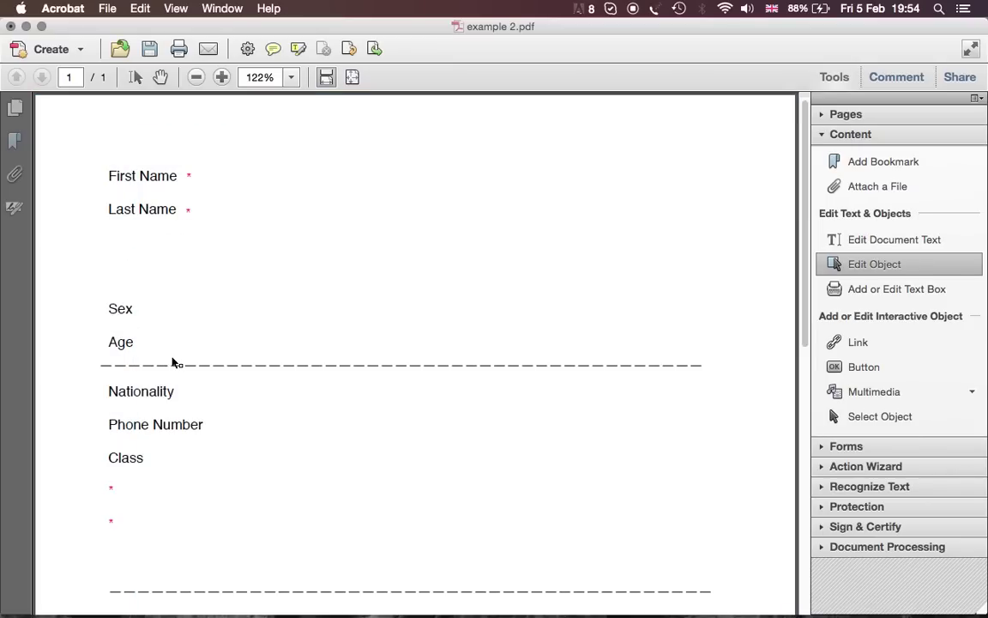
# - Move the dashed line above Nationality to just below Last Name, and shift the Sex label up beneath it
pyautogui.moveTo(188, 369); pyautogui.dragTo(200, 250)
pyautogui.scroll(-2, 196, 316)
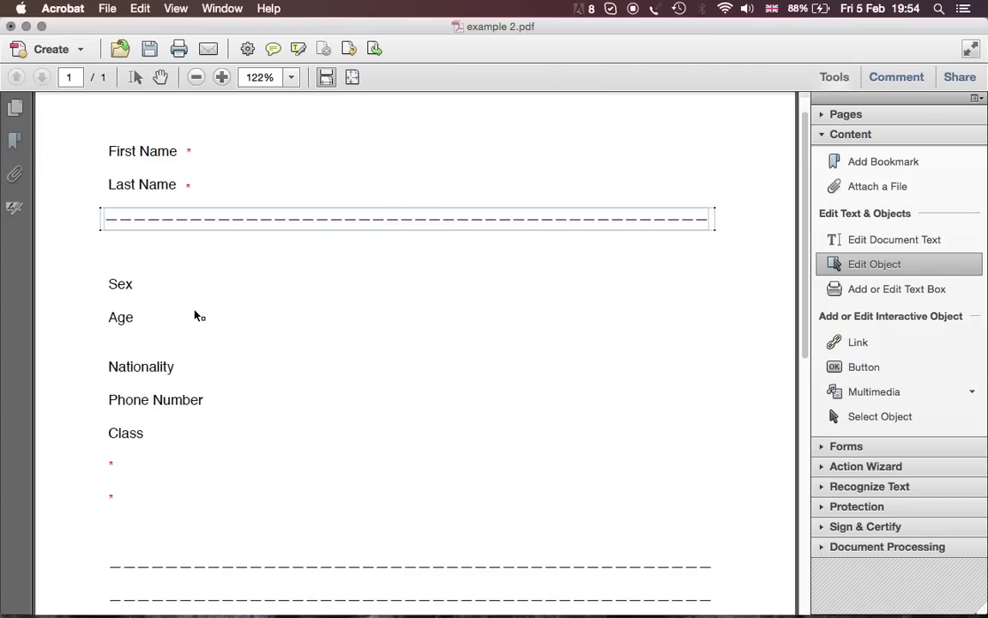
pyautogui.moveTo(126, 289); pyautogui.dragTo(132, 262)
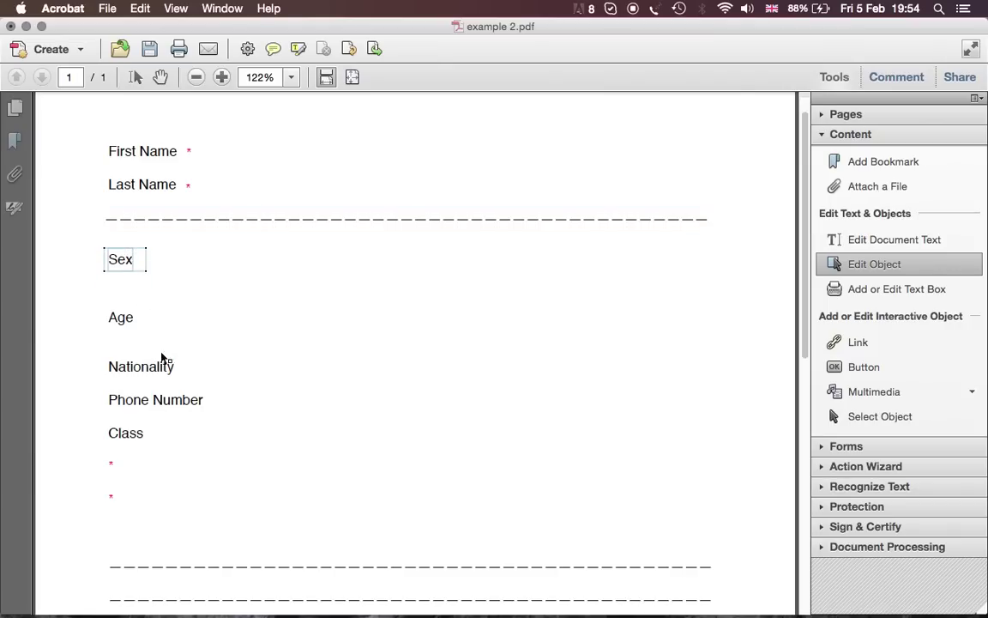
# - Move the next dashed line to between Age and Nationality, and place a red asterisk beside the Sex label
pyautogui.moveTo(237, 566); pyautogui.dragTo(256, 347)
pyautogui.click(297, 397)
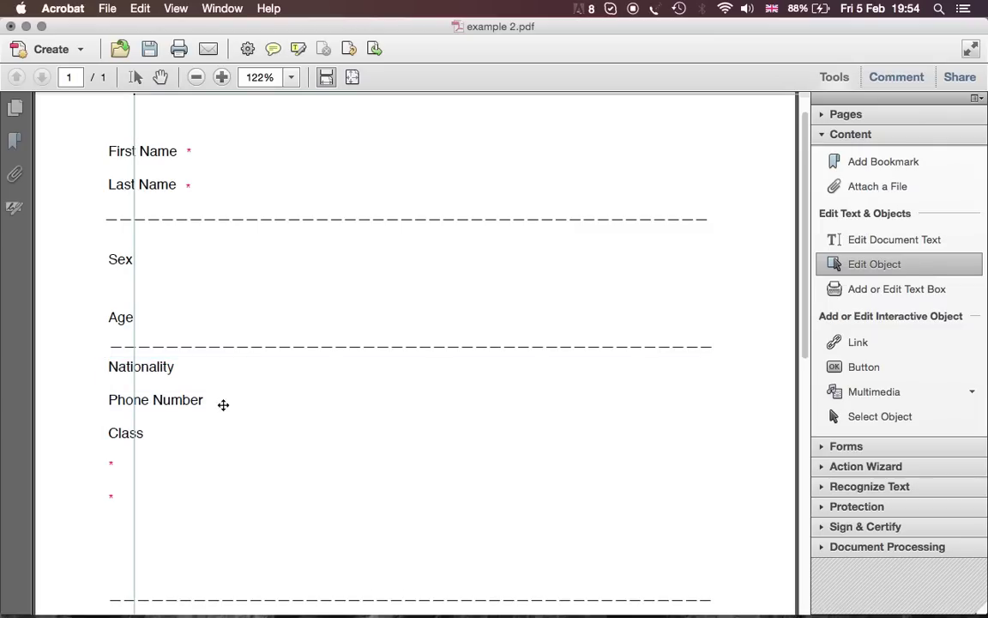
pyautogui.click(115, 463)
pyautogui.moveTo(117, 461); pyautogui.dragTo(151, 263)
pyautogui.scroll(1, 487, 343)
pyautogui.scroll(-1, 486, 343)
# - Open example 2.pdf for form editing without automatic field detection and check the available field types
pyautogui.click(841, 138)
pyautogui.click(862, 156)
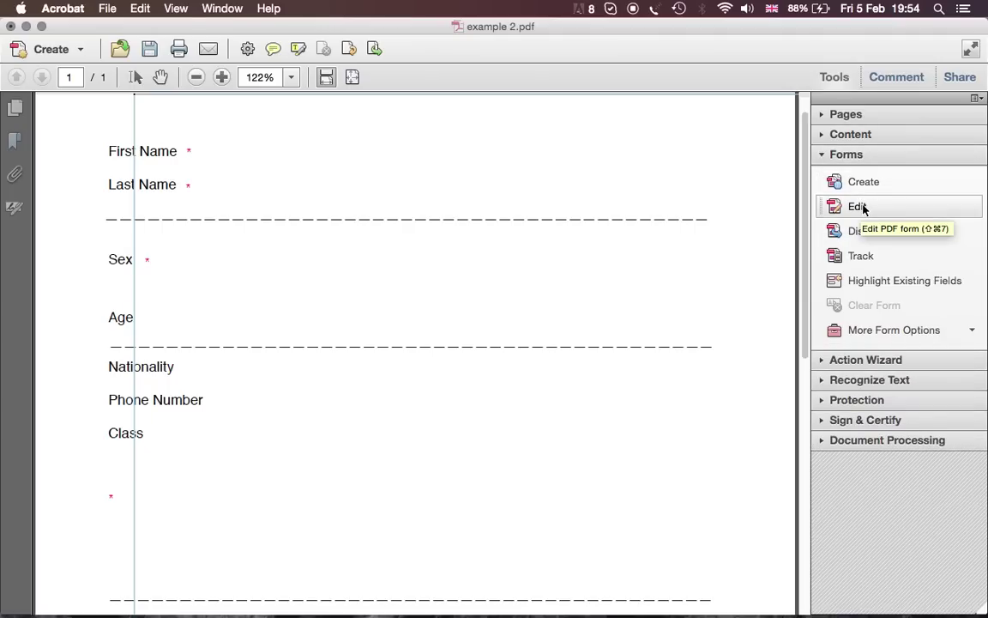
pyautogui.click(861, 206)
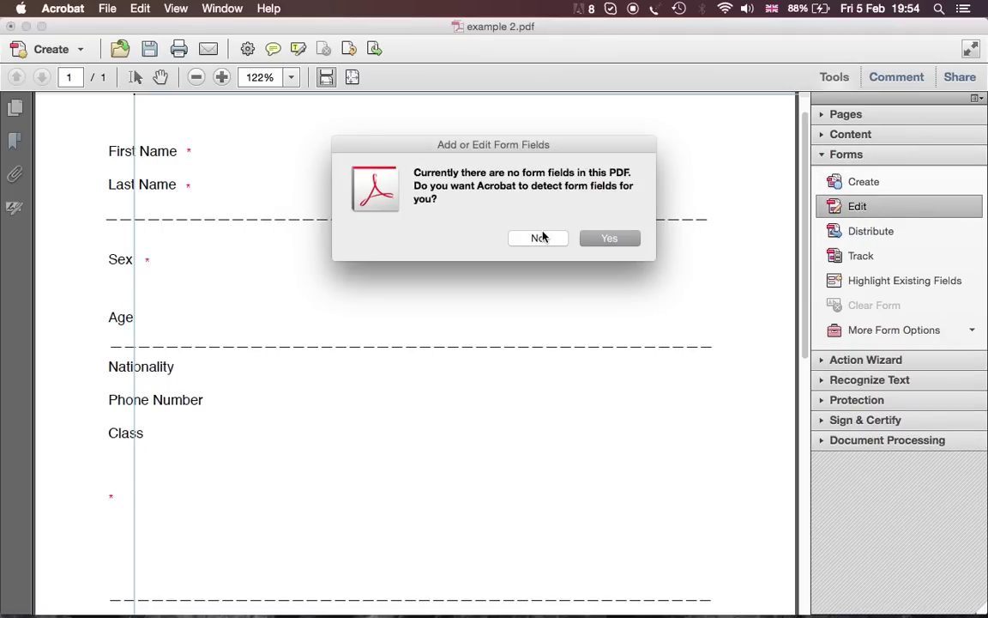
pyautogui.click(539, 237)
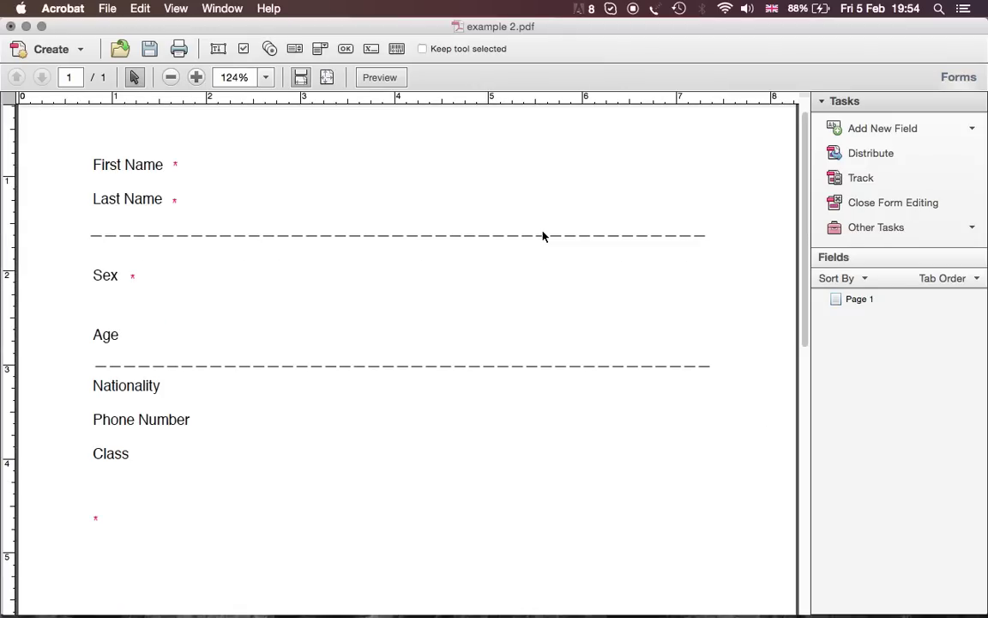
pyautogui.click(873, 131)
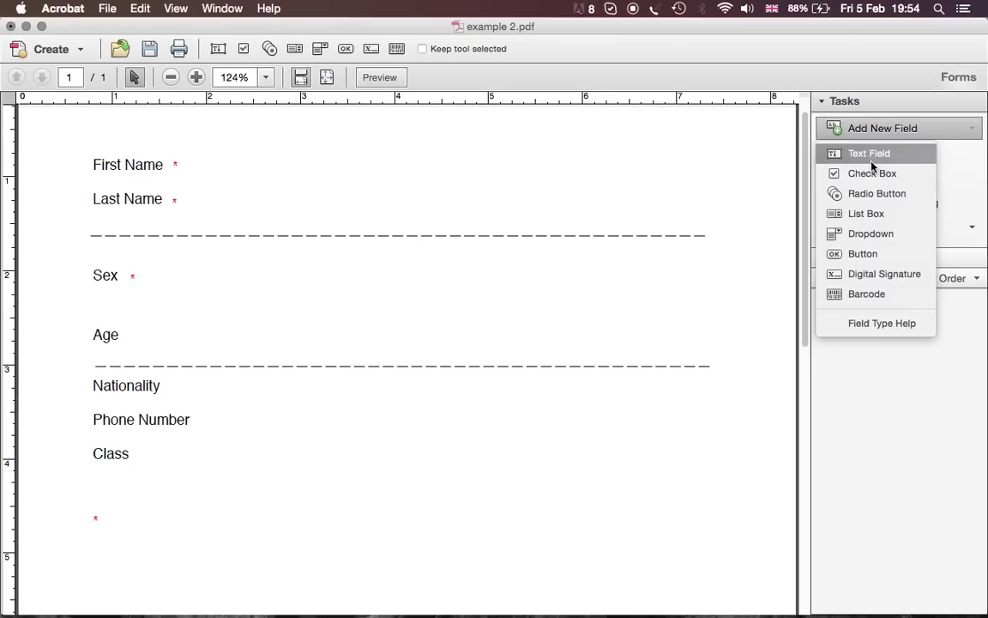
pyautogui.click(612, 216)
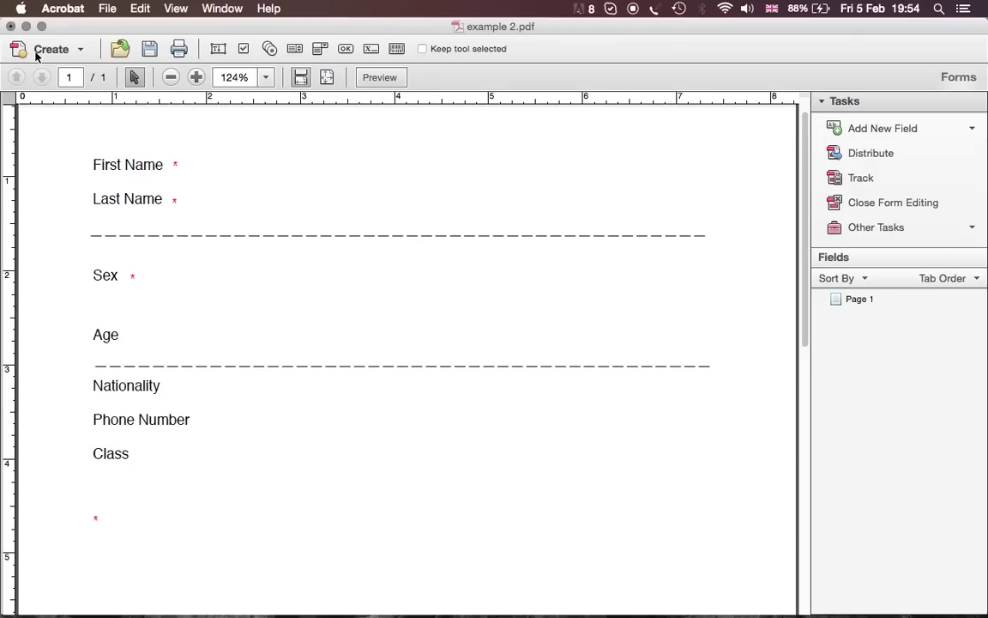
# - Close example 2.pdf without saving its changes and open example 3.pdf with the full page in view
pyautogui.click(11, 26)
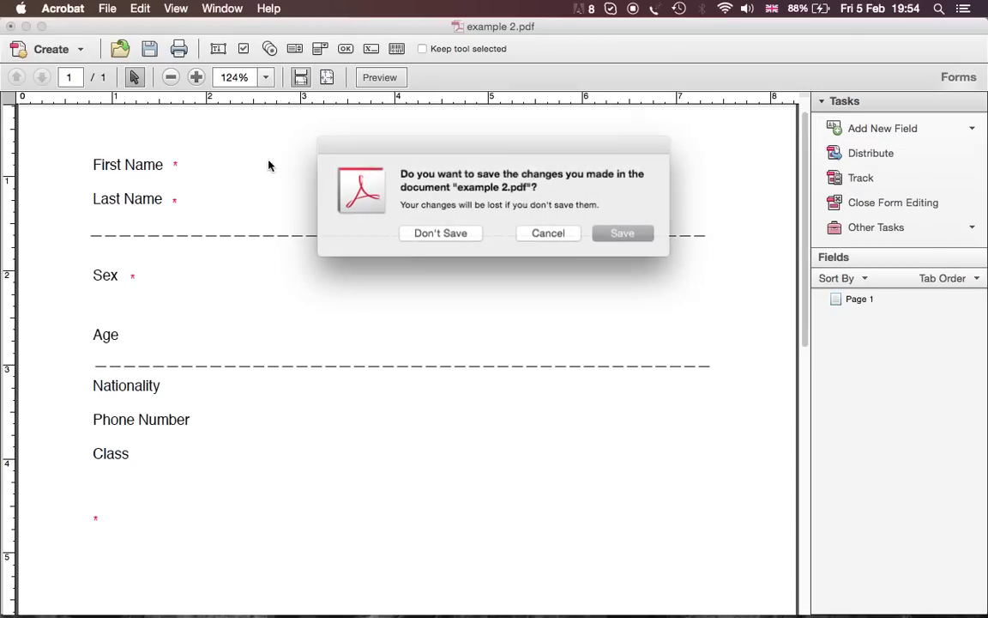
pyautogui.click(425, 235)
pyautogui.click(938, 72)
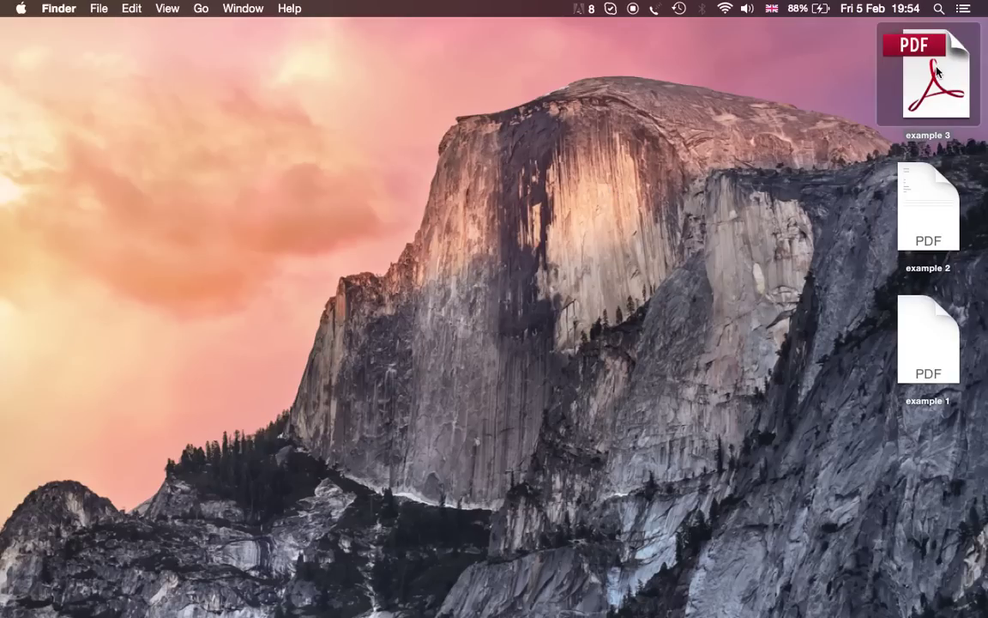
pyautogui.doubleClick(937, 72)
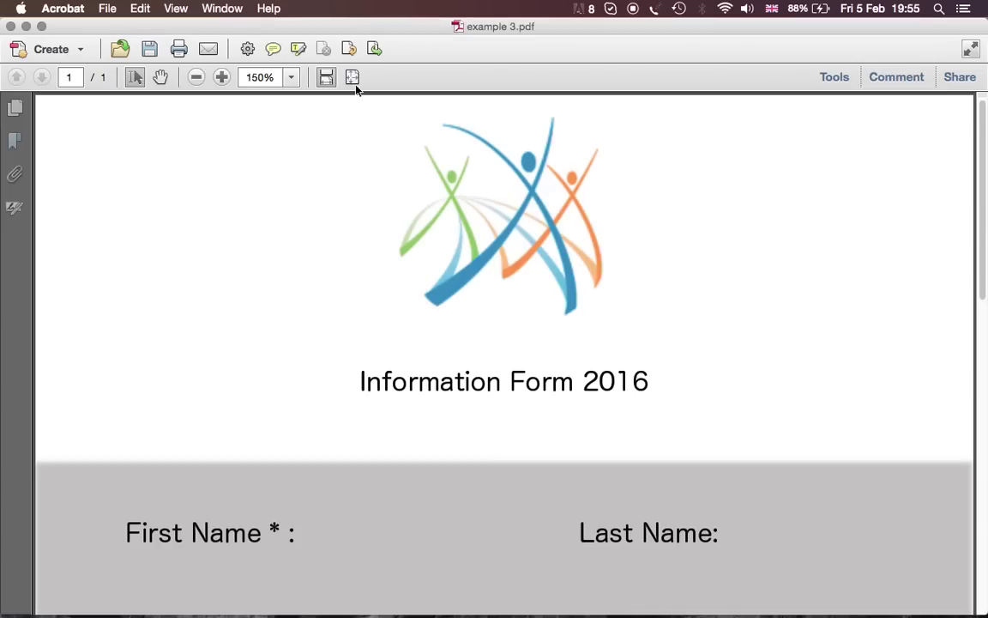
pyautogui.click(353, 79)
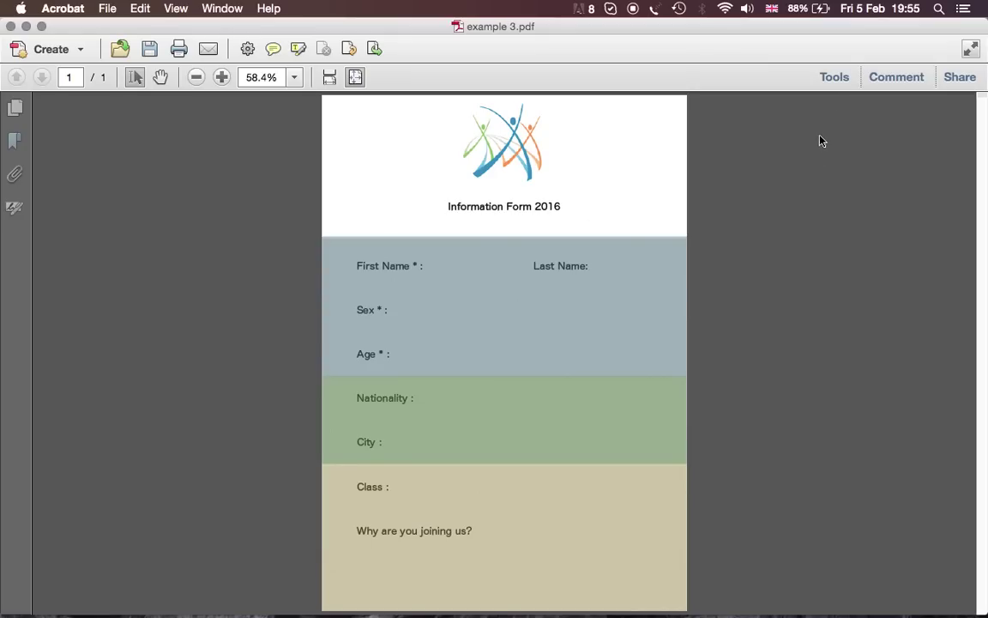
# - Open example 3.pdf for form editing, declining automatic field detection
pyautogui.click(834, 78)
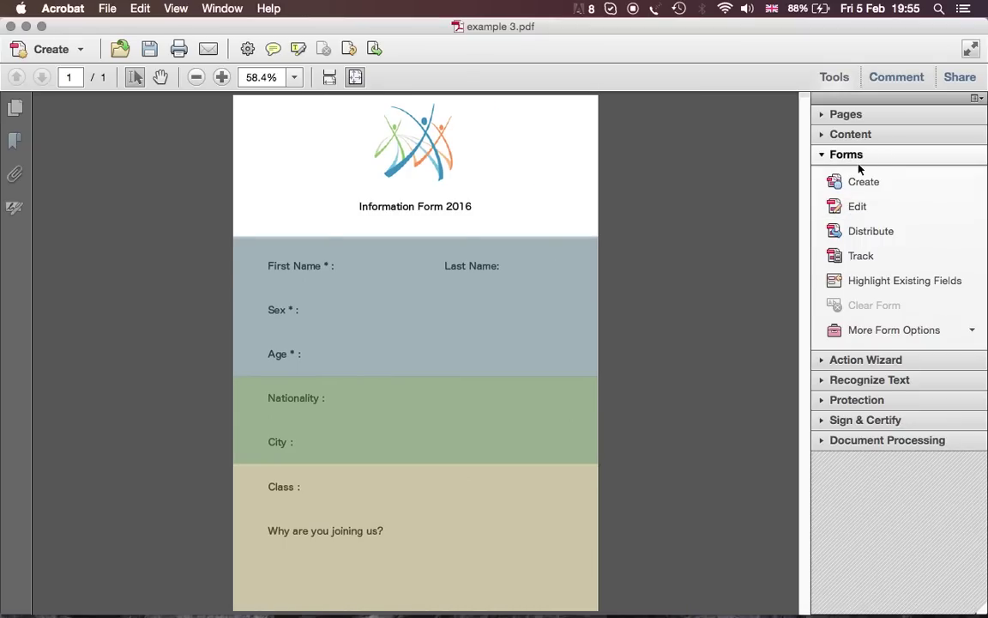
pyautogui.click(858, 207)
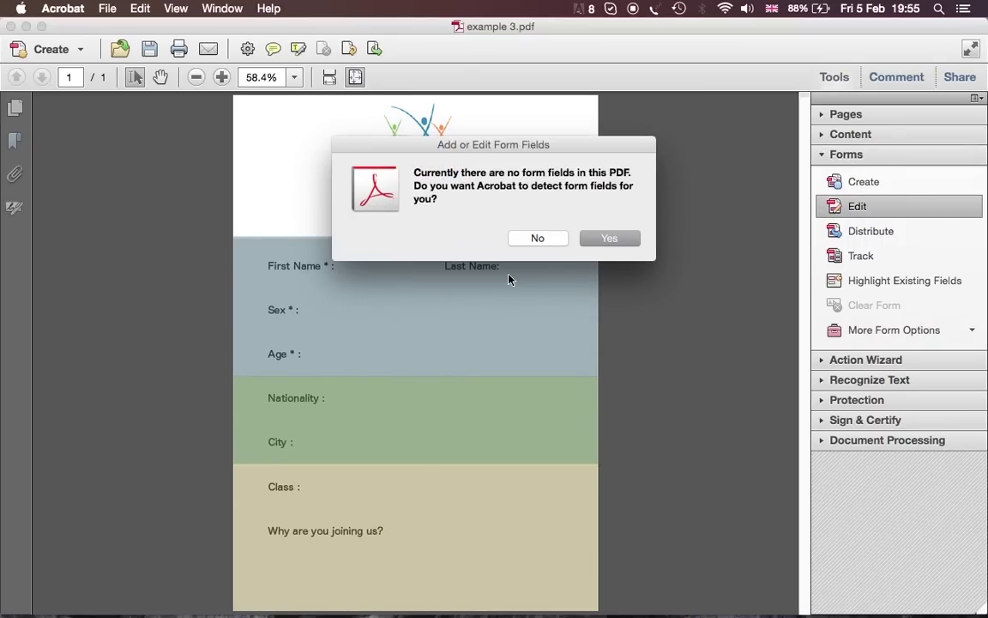
pyautogui.click(537, 238)
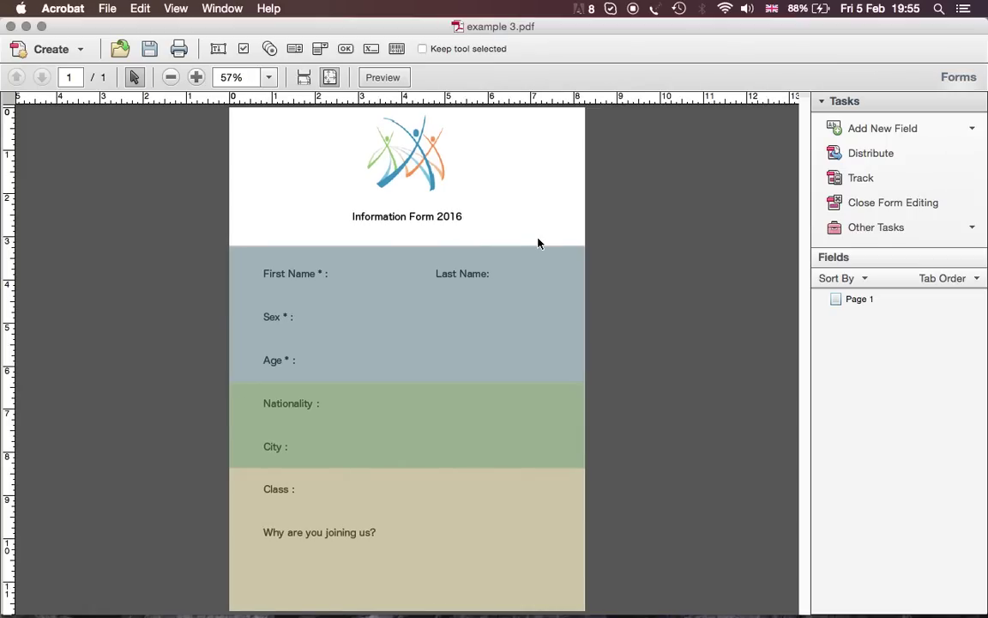
# - Add a text field beside the First Name label, keeping its default name, and select it
pyautogui.click(892, 130)
pyautogui.click(886, 154)
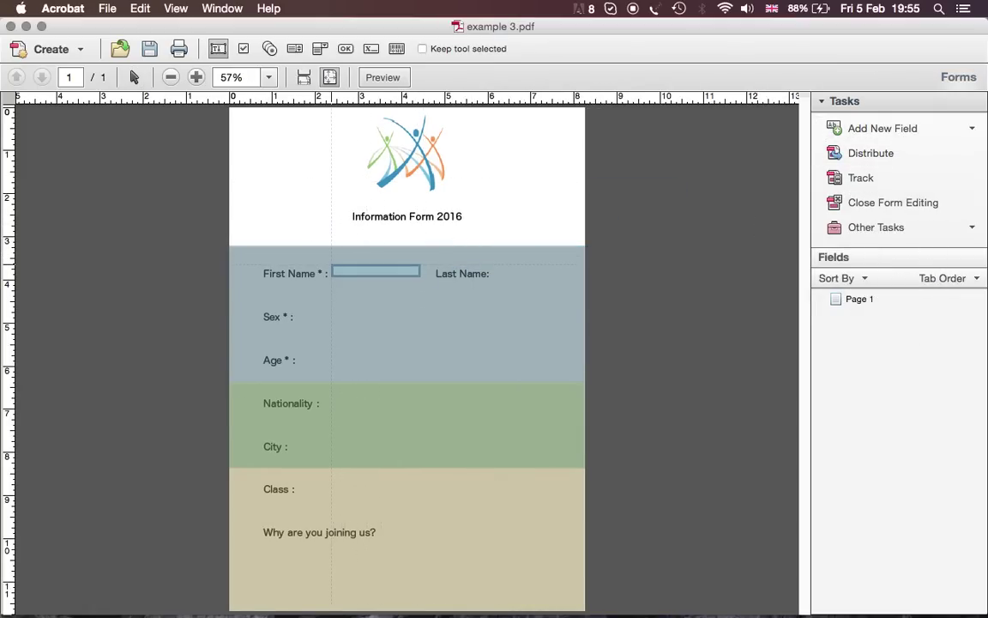
pyautogui.click(341, 270)
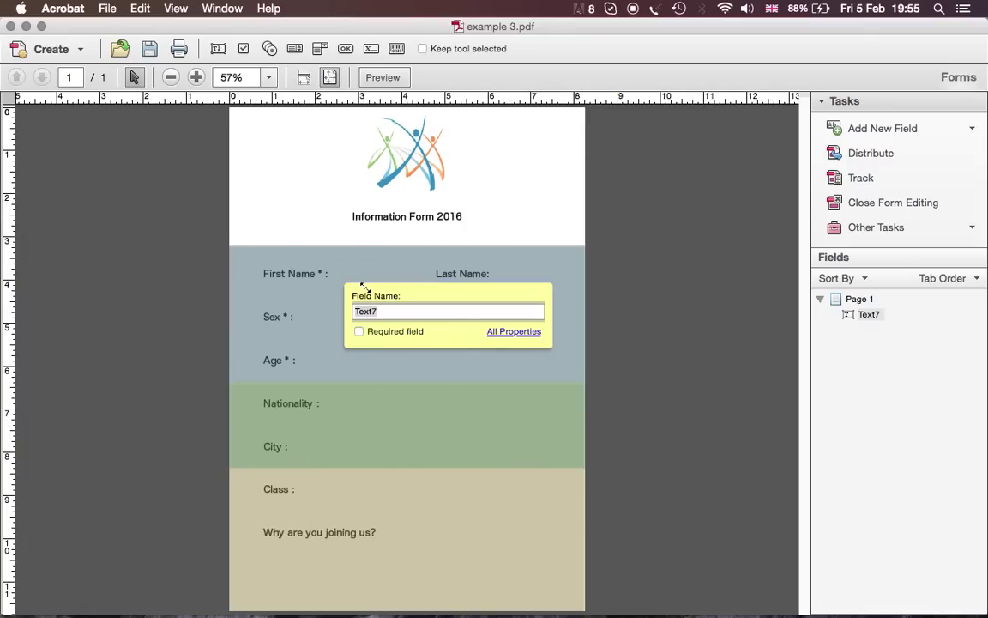
pyautogui.click(452, 358)
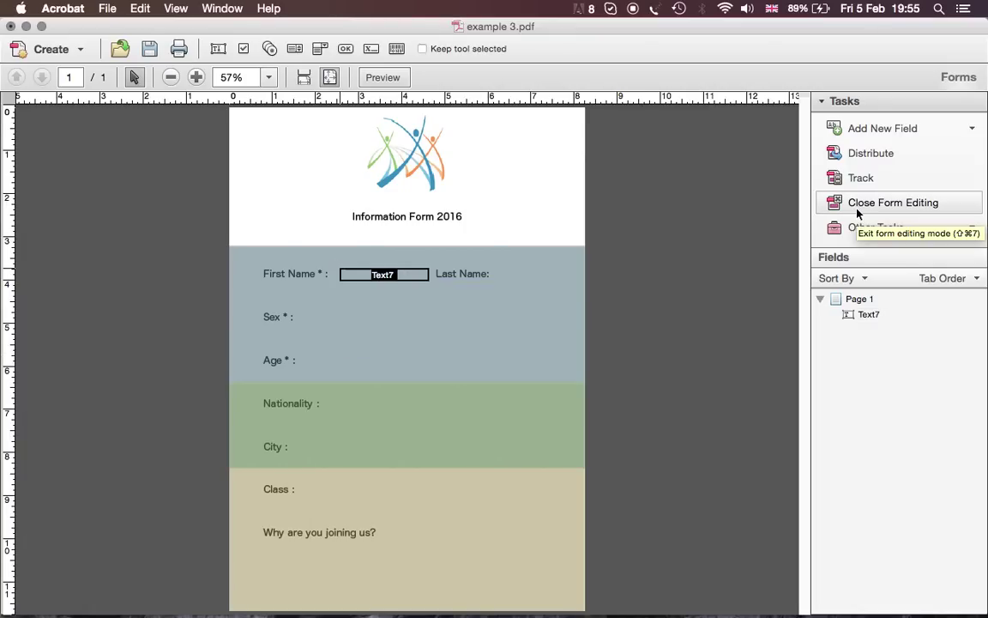
pyautogui.click(407, 275)
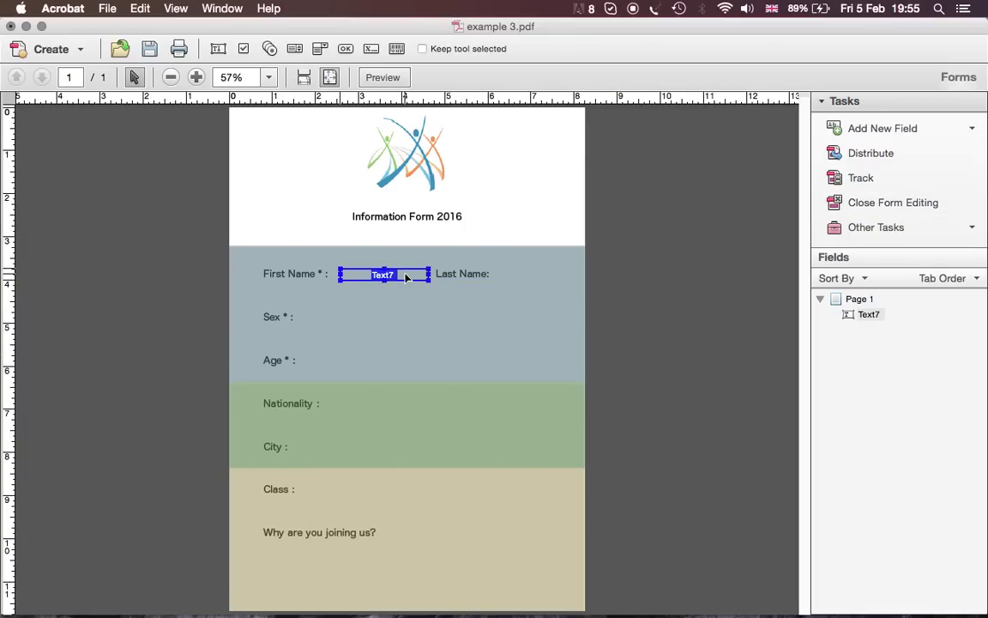
# - Give the First Name text field a thin, solid black border in its appearance properties
pyautogui.doubleClick(407, 275)
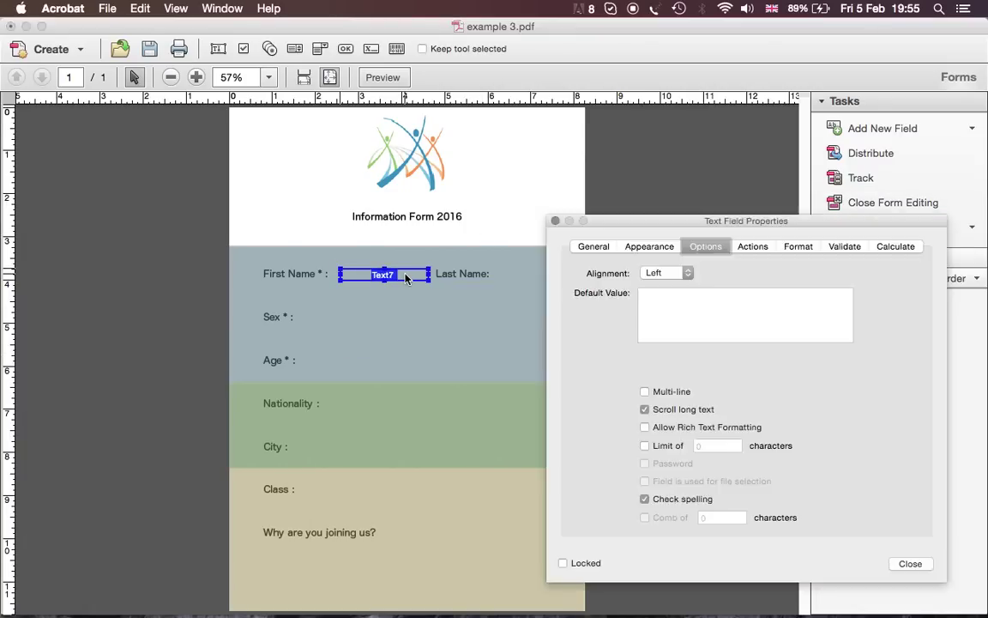
pyautogui.click(752, 247)
pyautogui.click(649, 247)
pyautogui.click(663, 291)
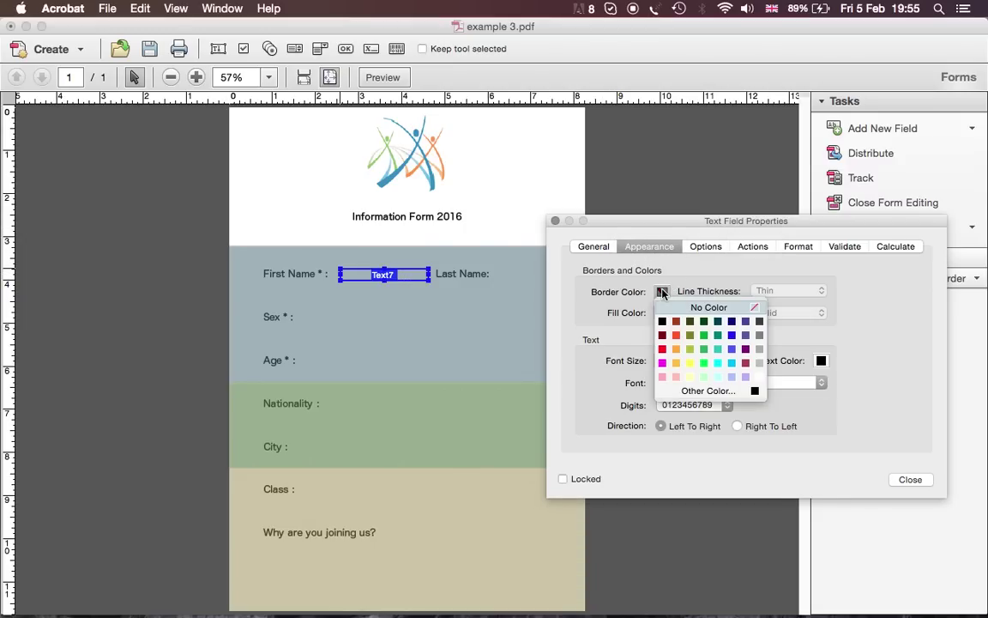
pyautogui.click(600, 287)
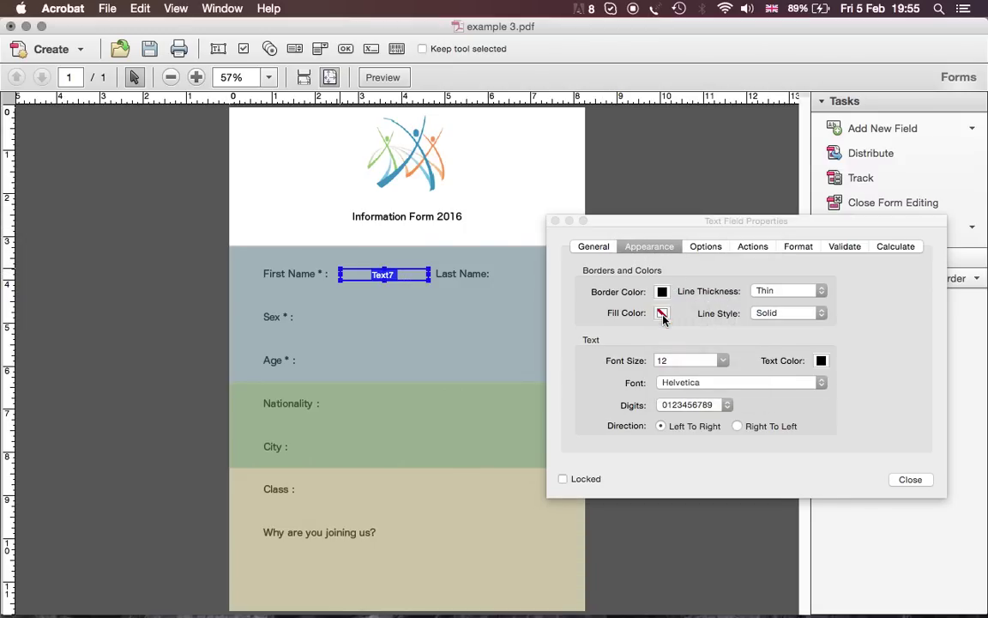
pyautogui.click(909, 480)
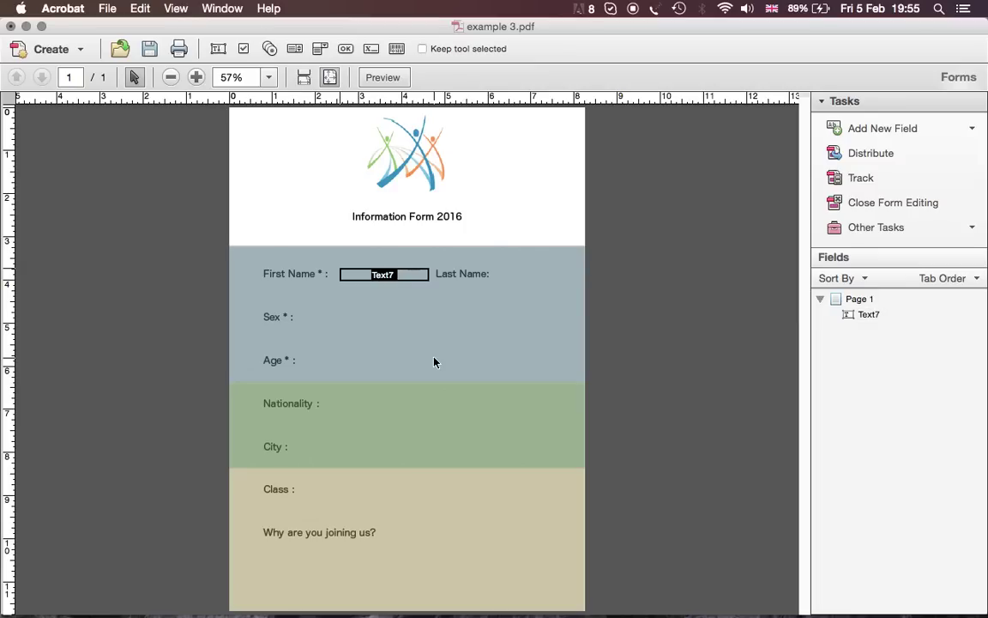
# - Add a text field beside the Last Name label, keeping its default name
pyautogui.click(876, 128)
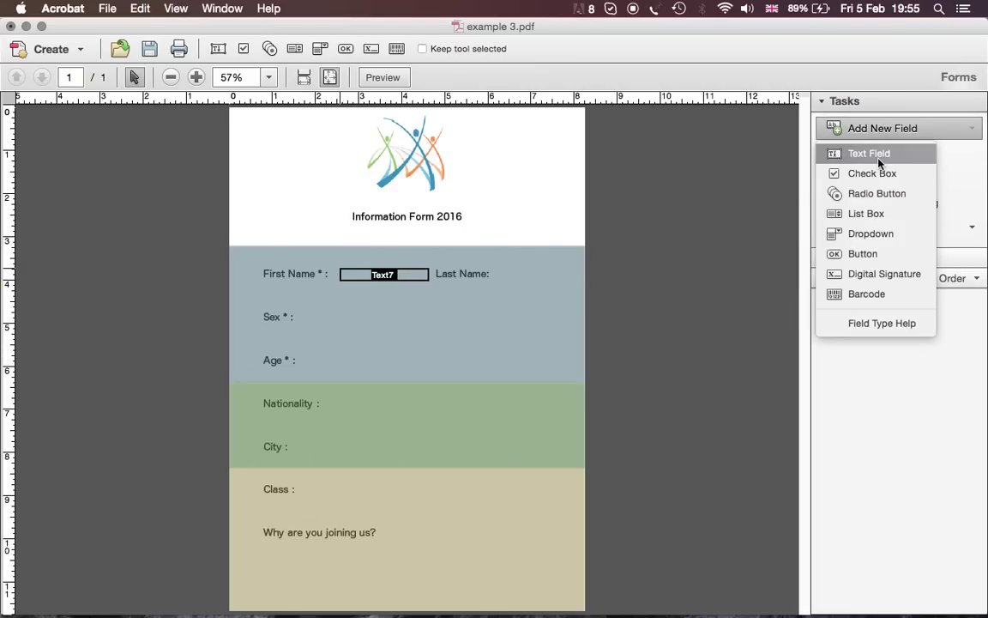
pyautogui.click(877, 160)
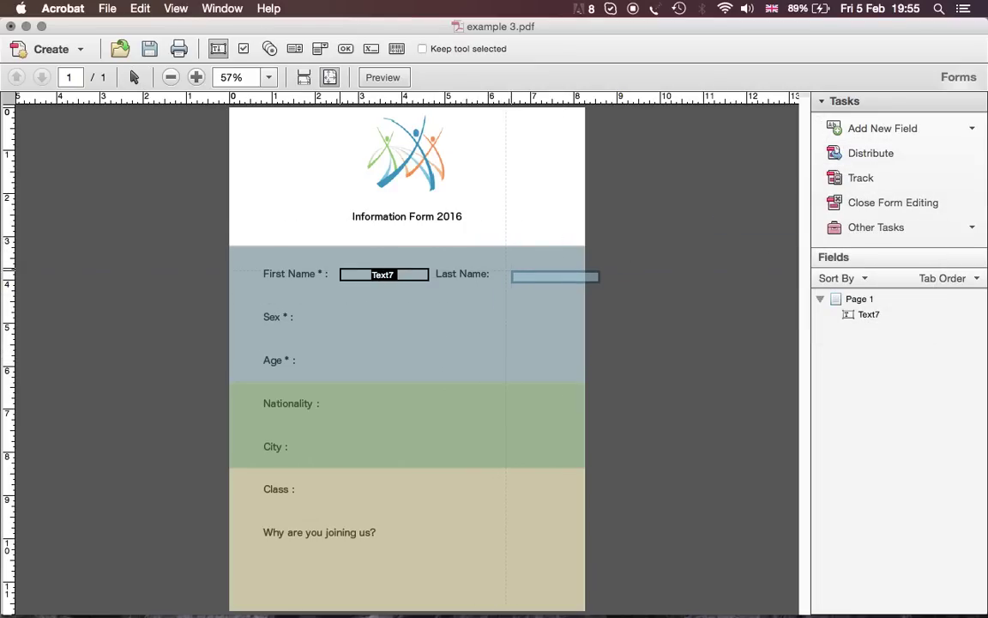
pyautogui.click(496, 273)
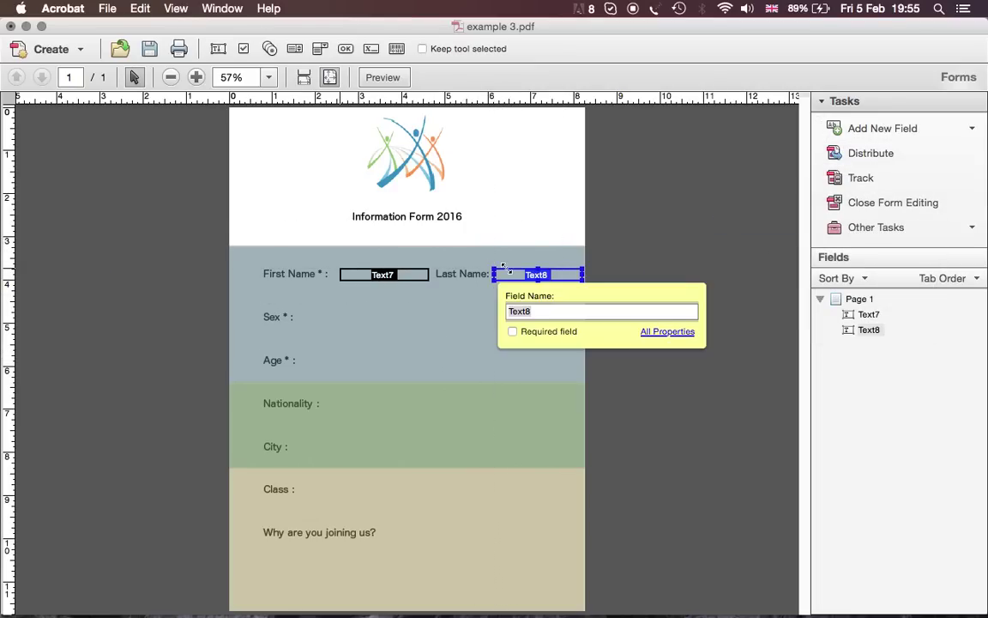
pyautogui.click(464, 351)
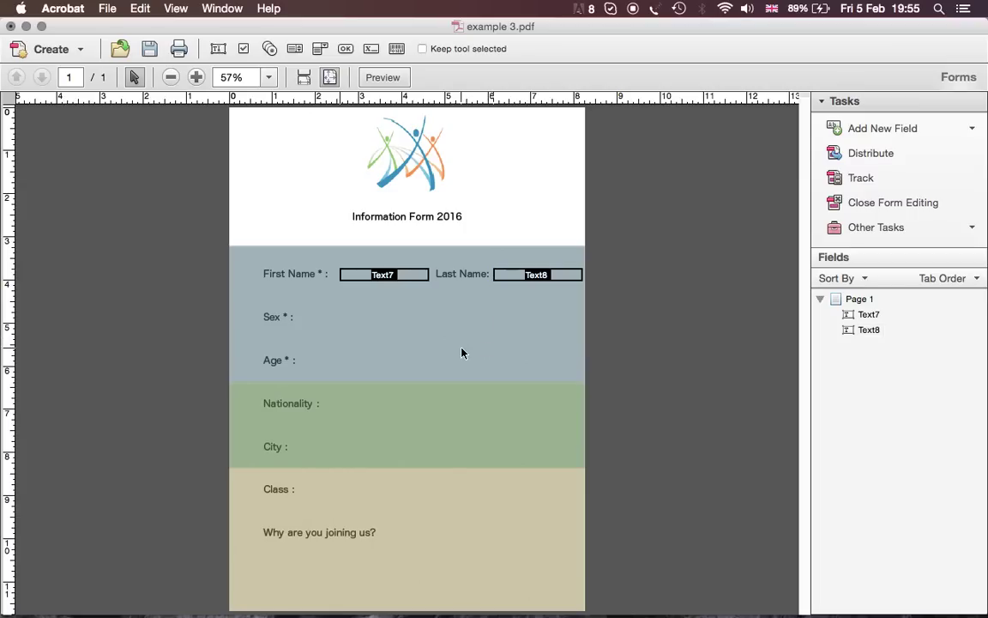
# - Give the Last Name text field a thin, solid black border to match the First Name field
pyautogui.doubleClick(525, 277)
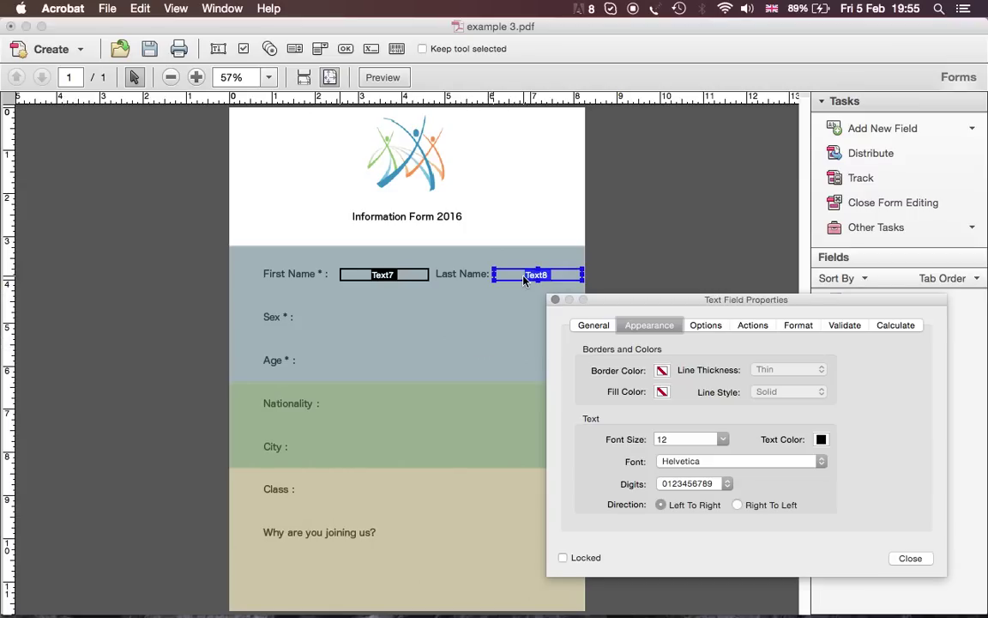
pyautogui.click(661, 370)
pyautogui.click(661, 400)
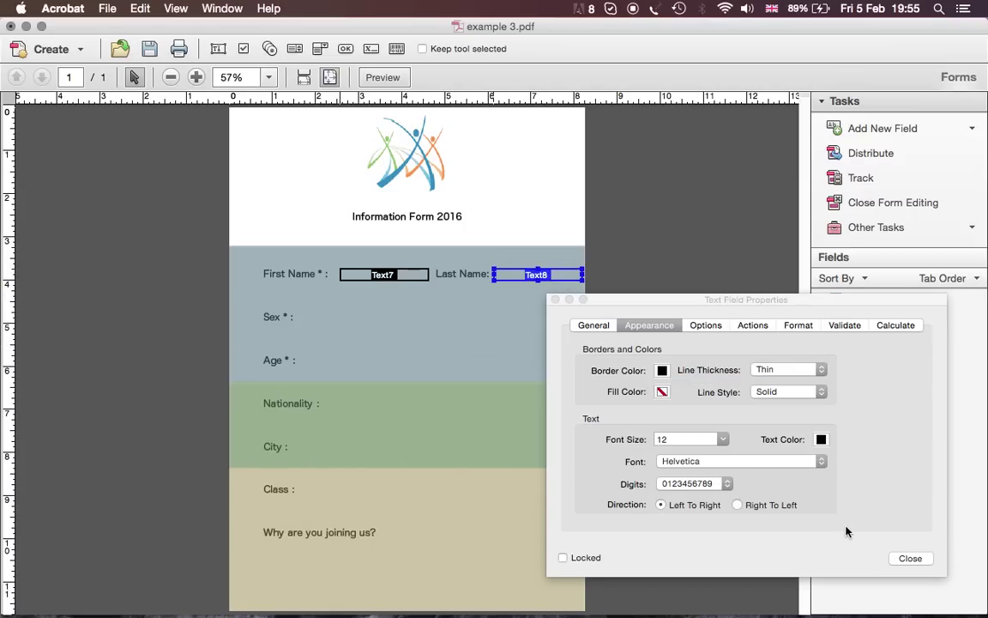
pyautogui.click(910, 558)
pyautogui.click(486, 283)
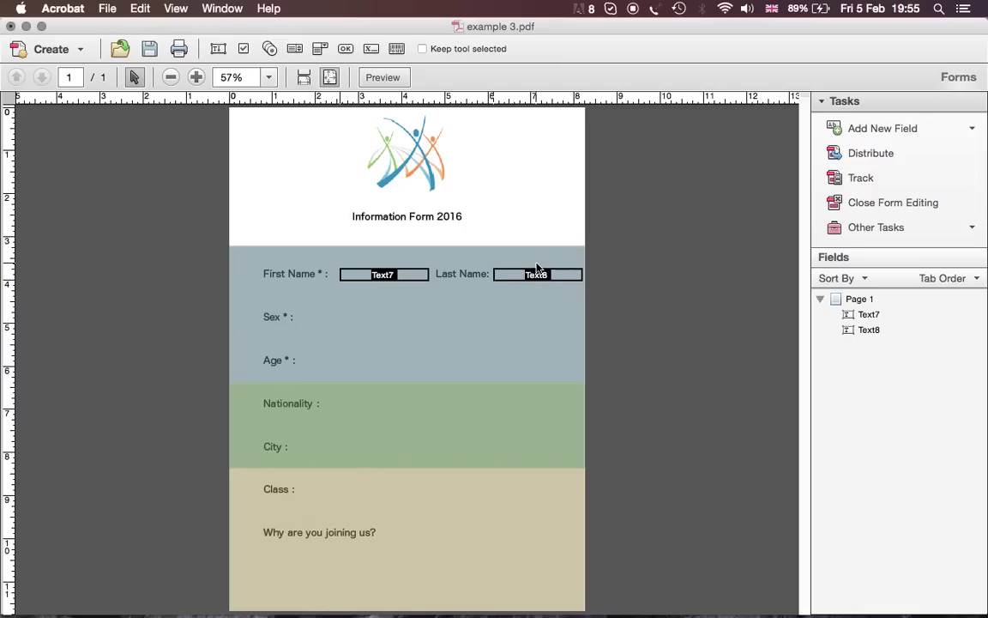
# - Mark the First Name text field as required in its general properties
pyautogui.doubleClick(353, 274)
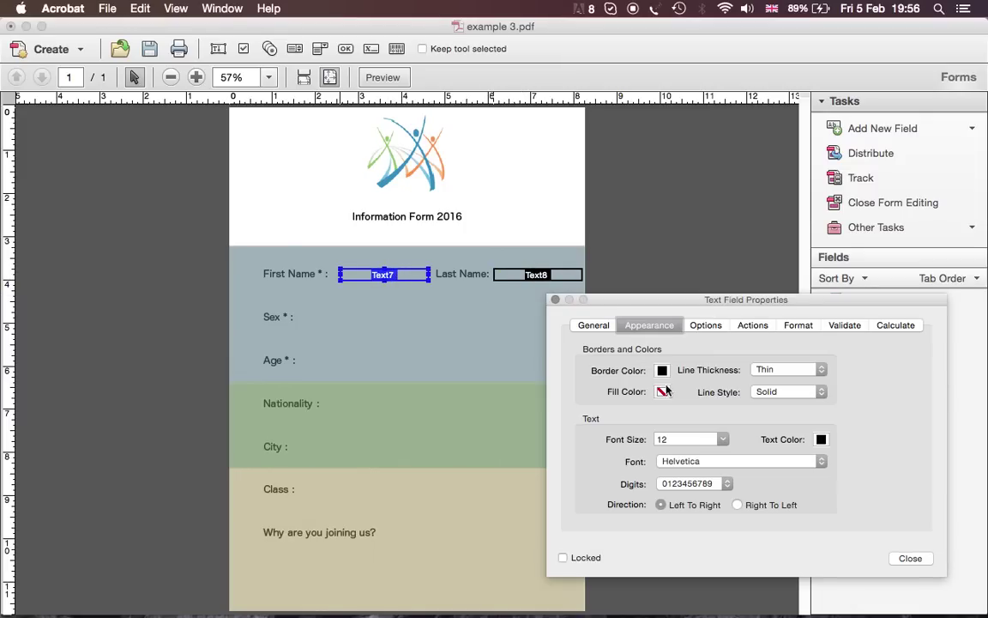
pyautogui.click(703, 325)
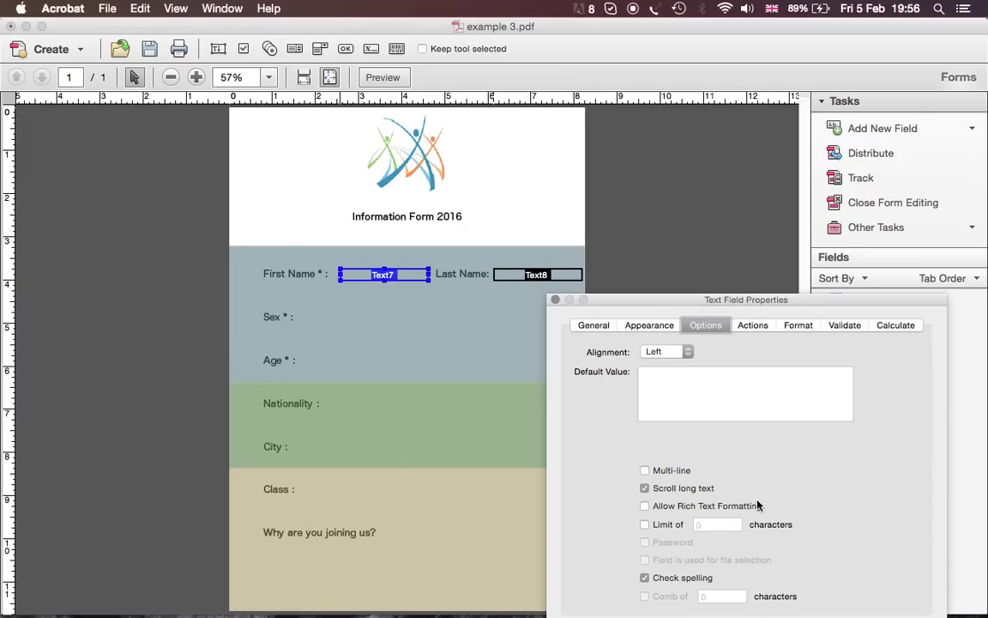
pyautogui.click(575, 325)
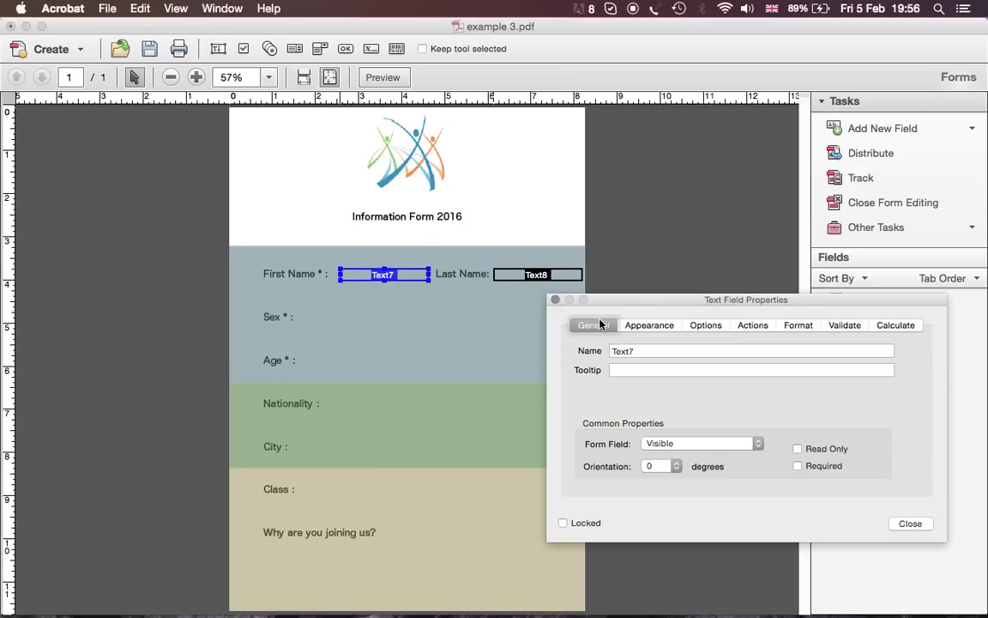
pyautogui.click(798, 466)
pyautogui.click(909, 524)
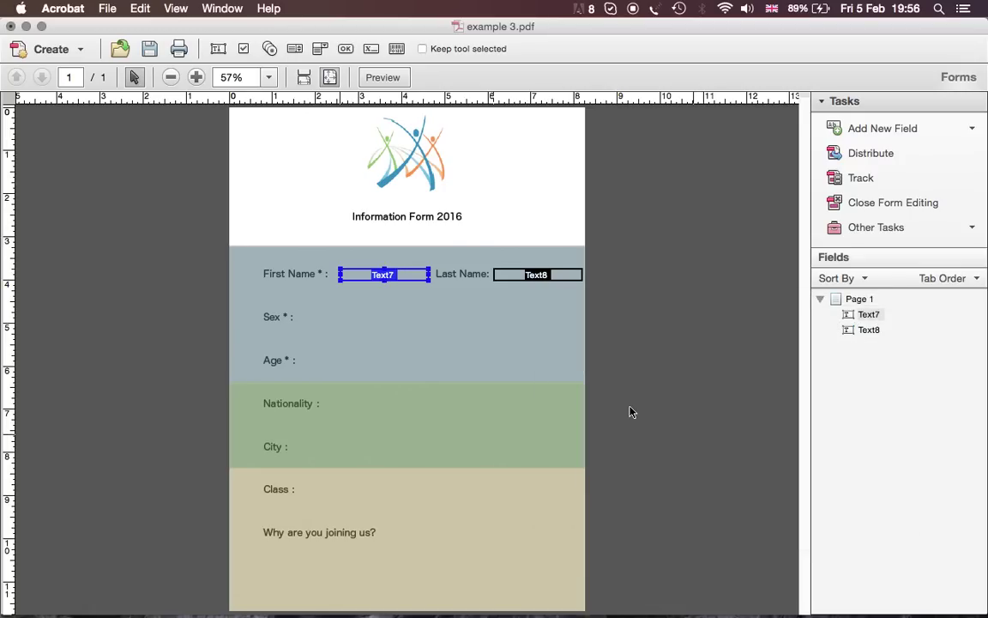
pyautogui.click(357, 316)
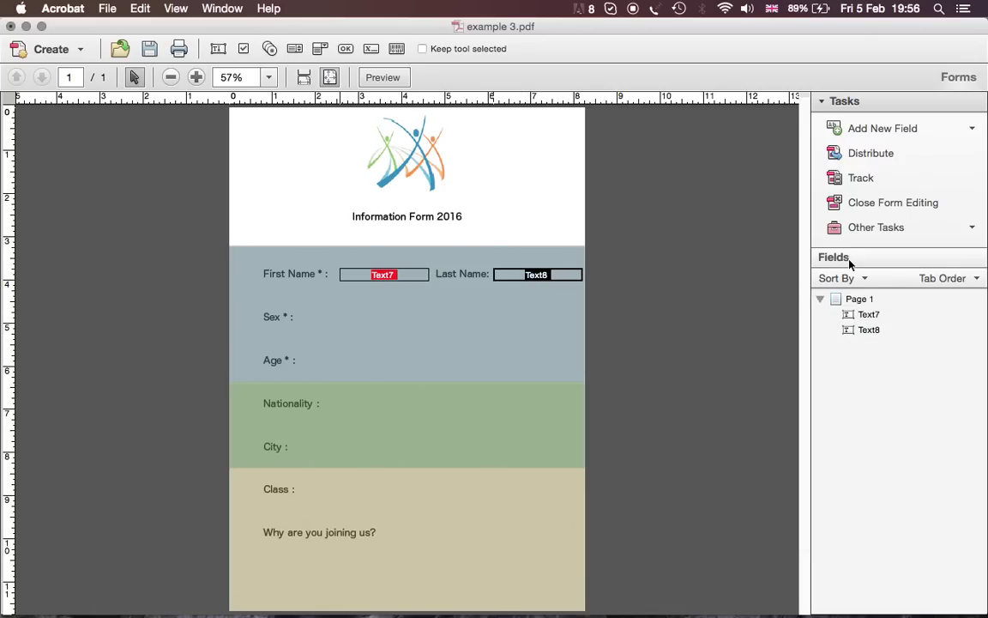
# - Add two radio buttons of the same group side by side after the Sex label, keeping their default choice and group names
pyautogui.click(875, 129)
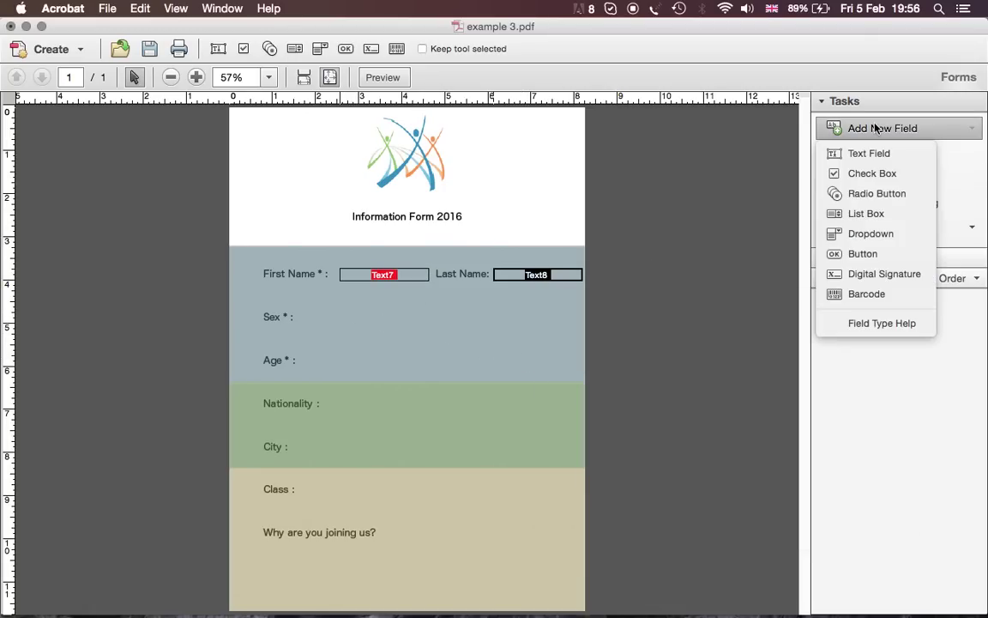
pyautogui.click(878, 193)
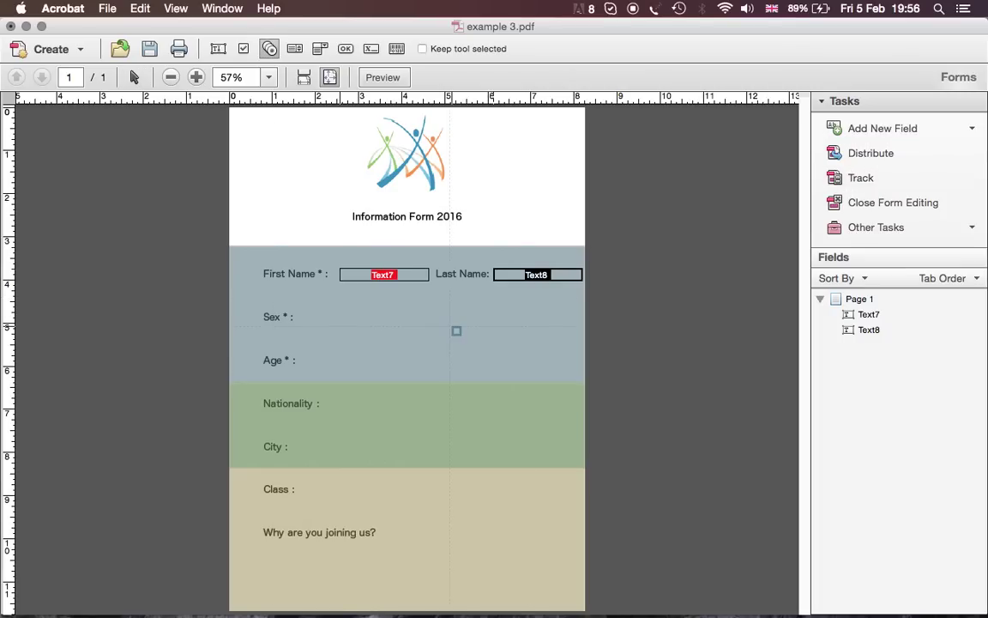
pyautogui.click(310, 315)
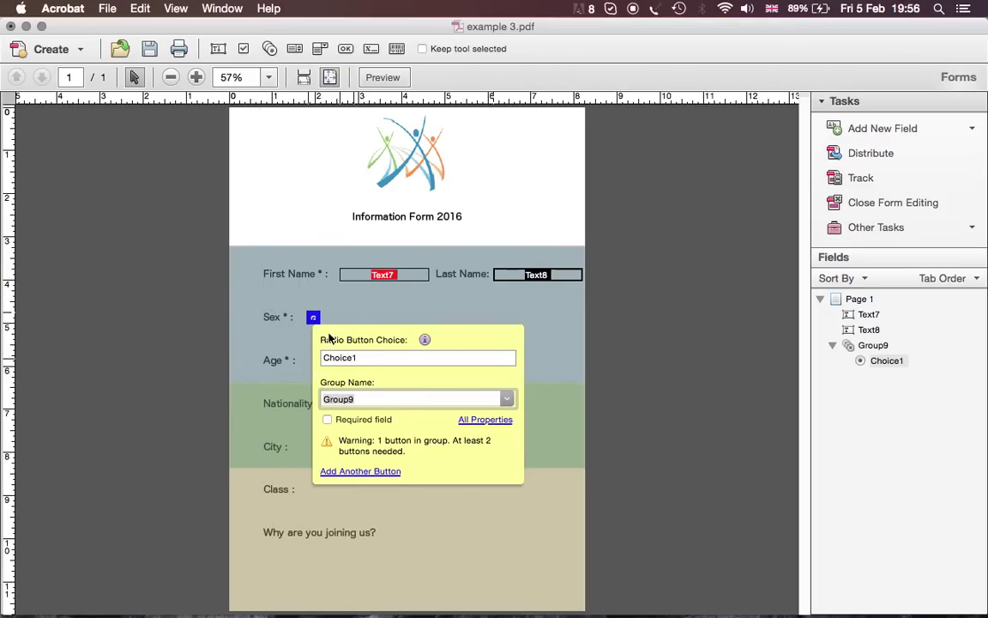
pyautogui.click(468, 517)
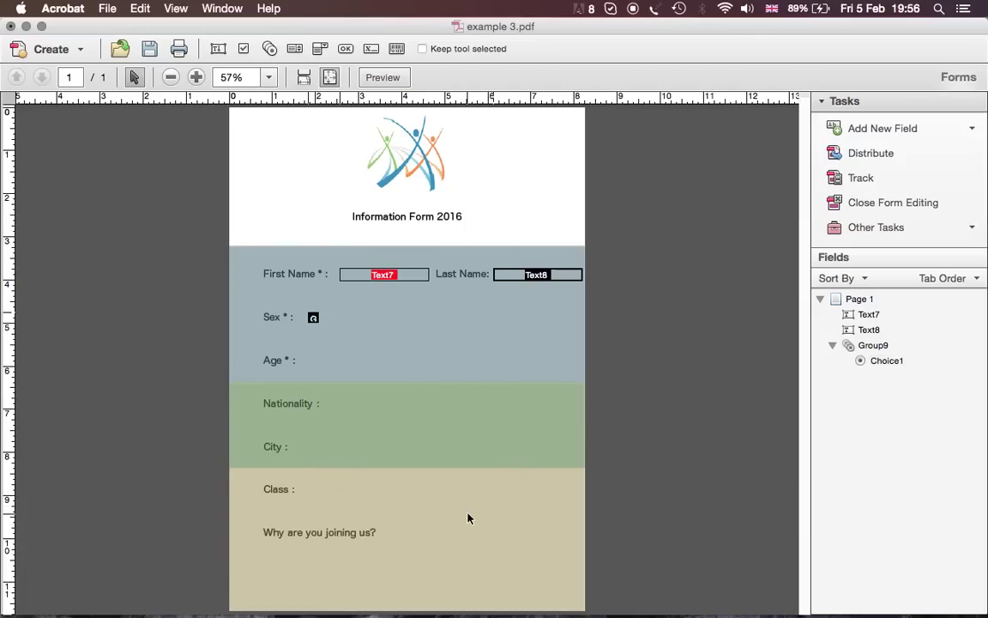
pyautogui.click(876, 130)
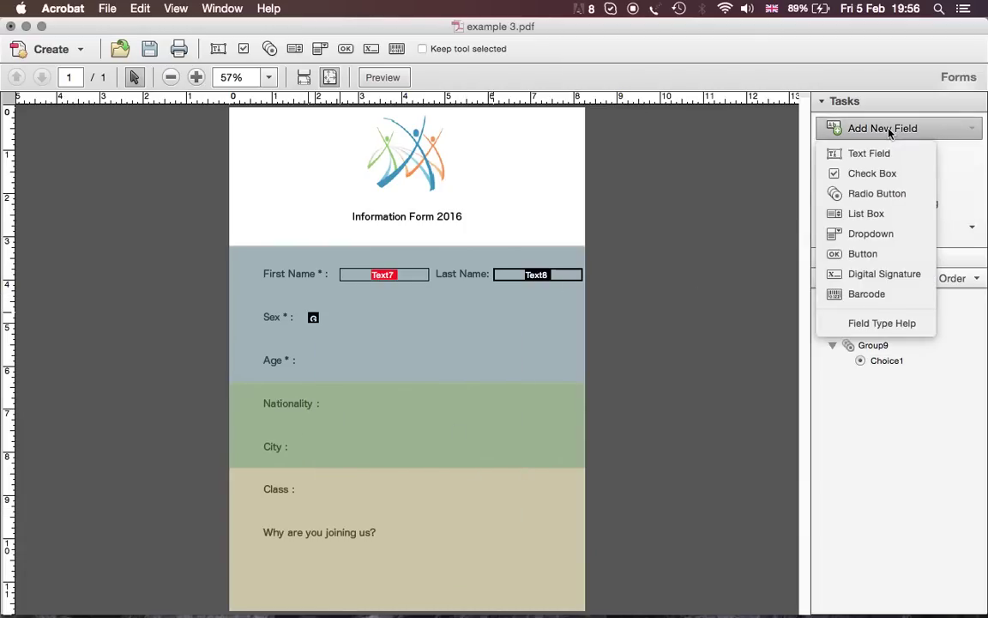
pyautogui.click(875, 193)
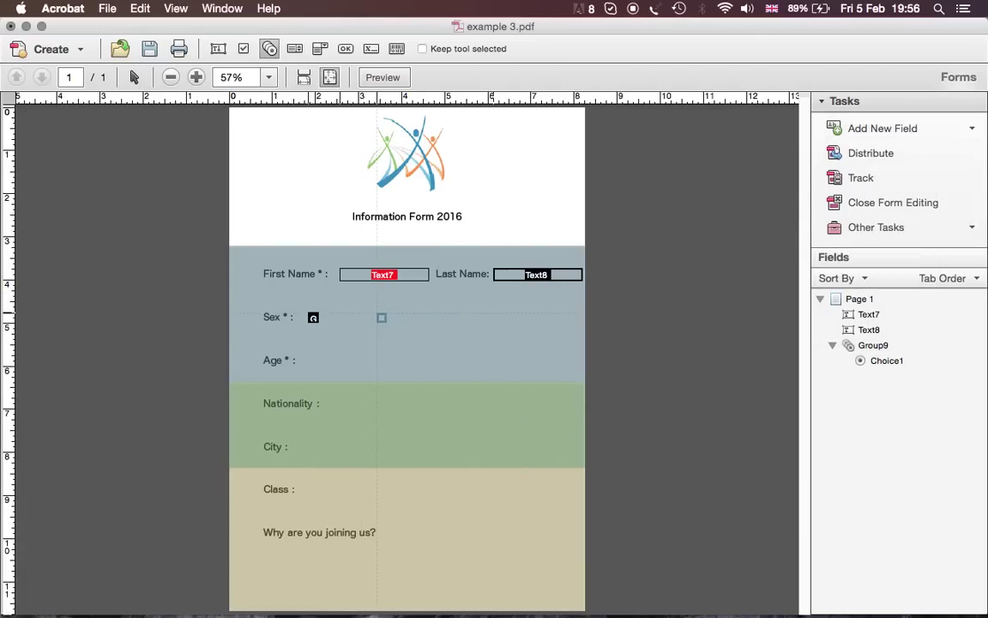
pyautogui.click(381, 317)
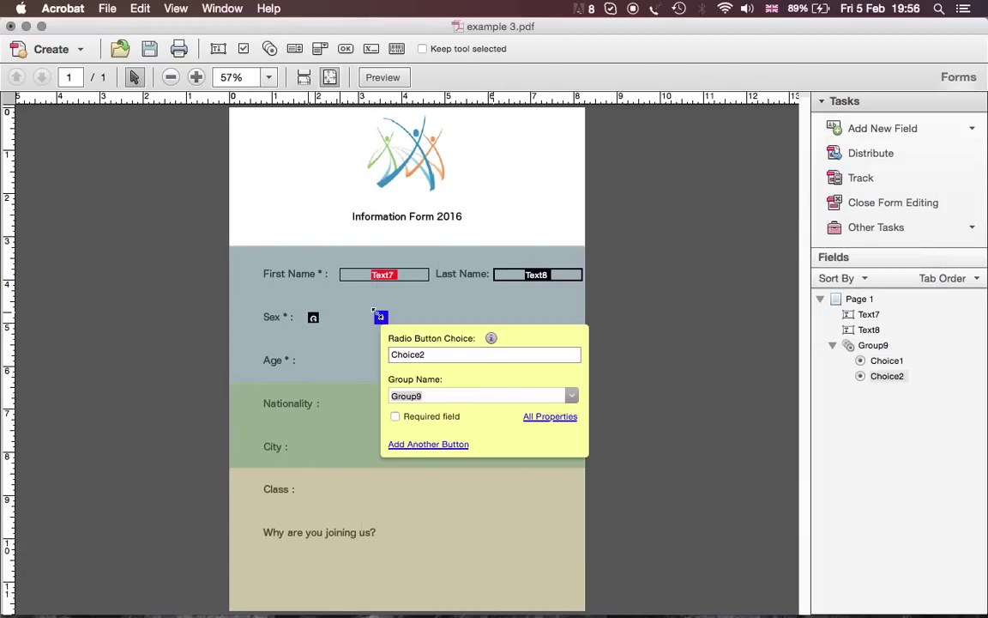
pyautogui.click(343, 370)
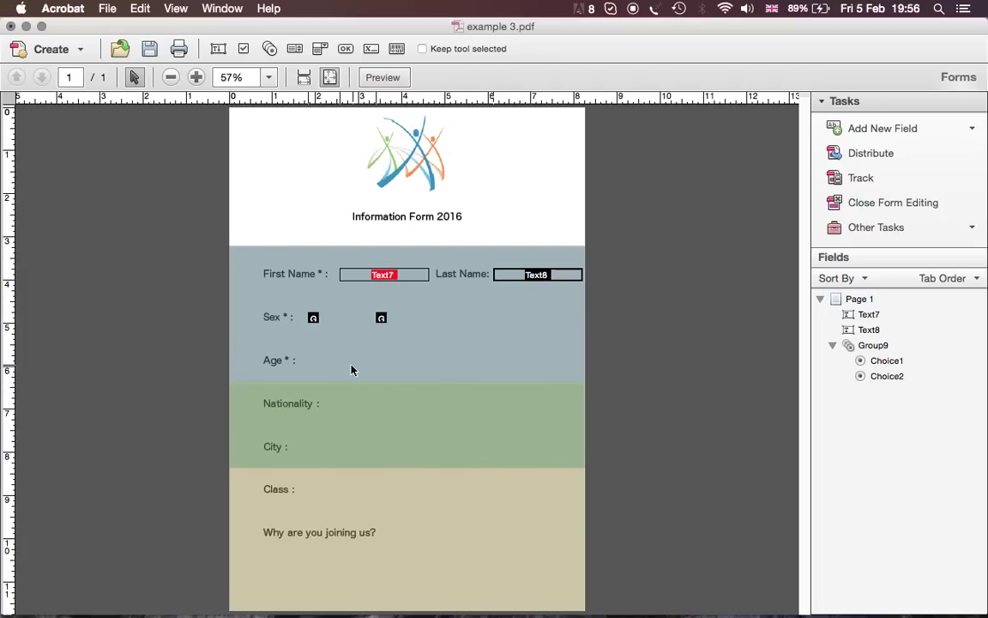
# - Add a list box beside the Age label, keeping its default name
pyautogui.click(892, 133)
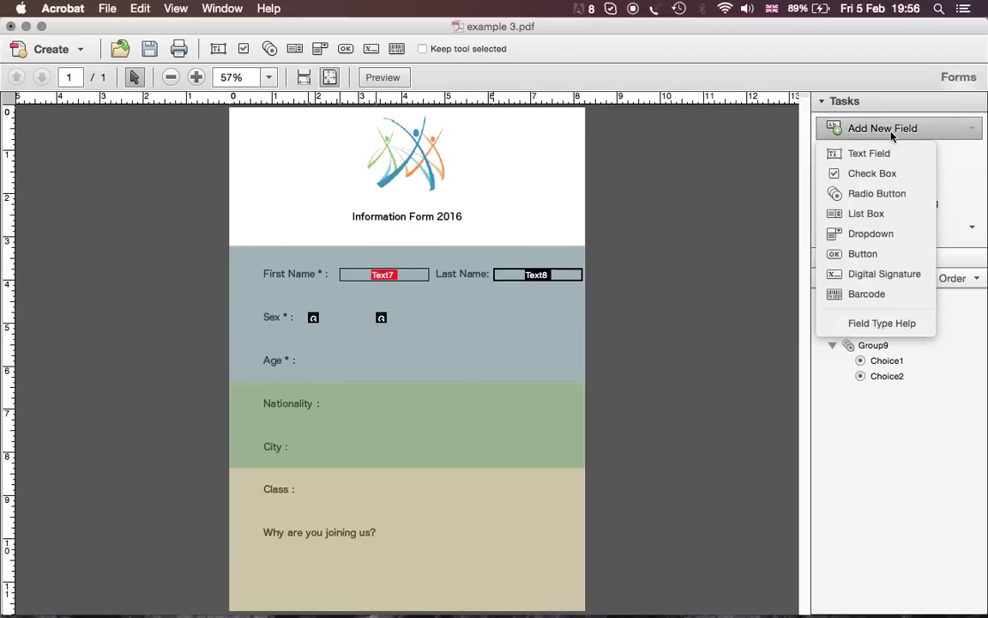
pyautogui.click(871, 215)
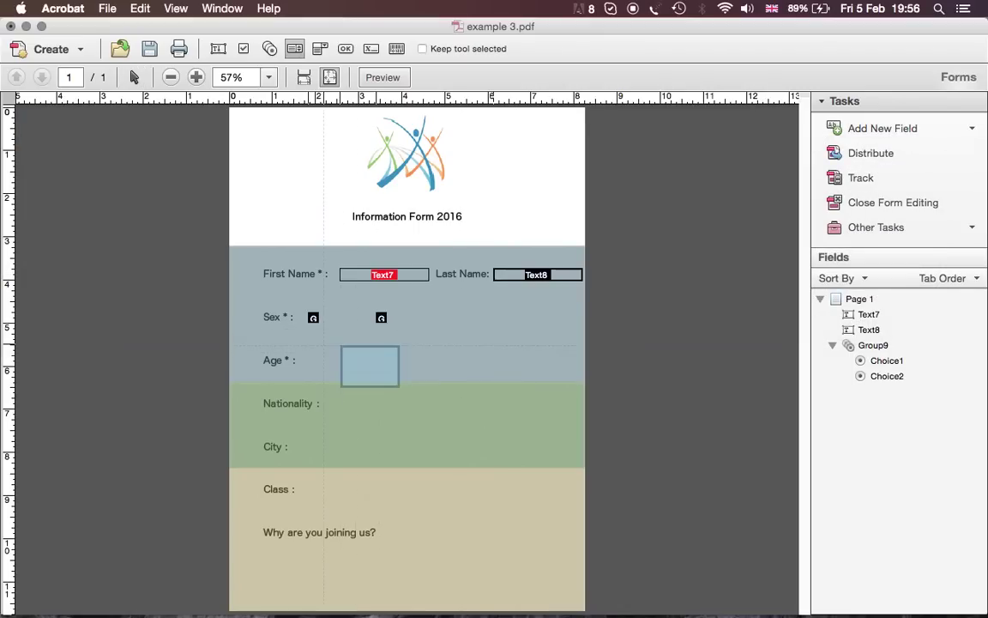
pyautogui.click(315, 338)
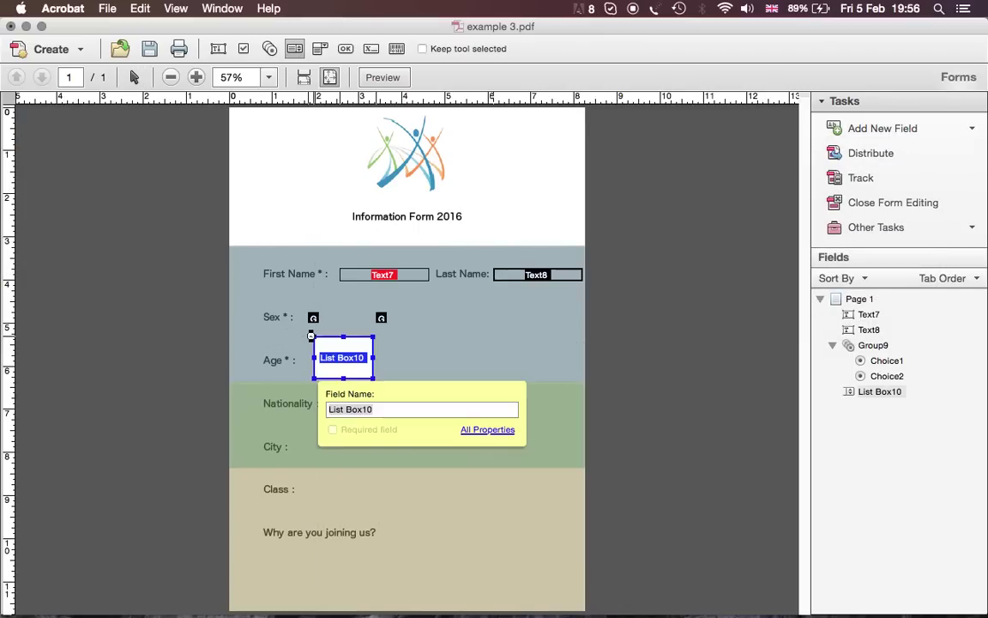
pyautogui.click(434, 366)
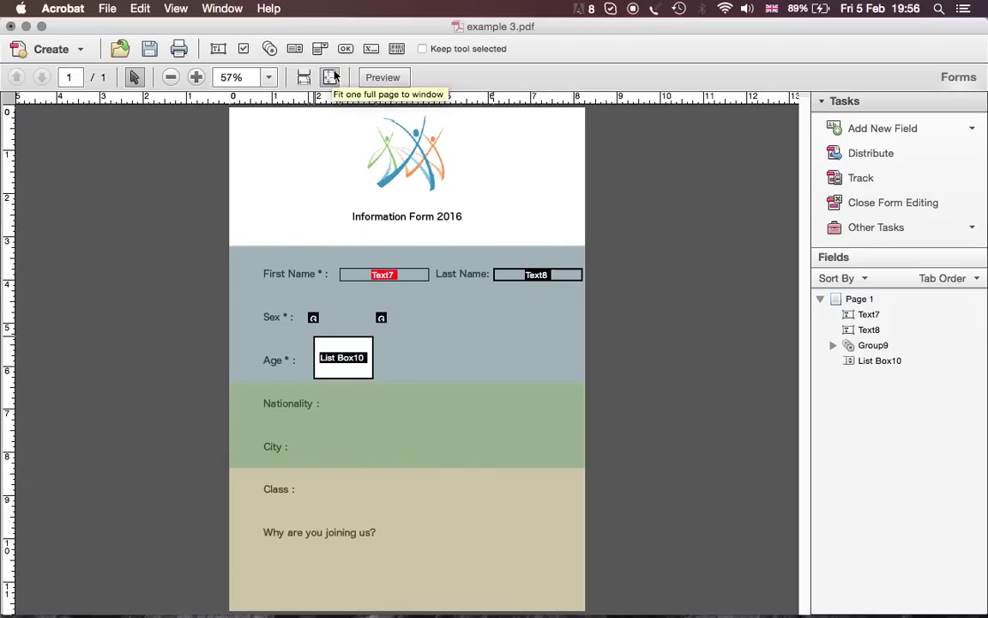
# - Preview the form, try both Sex radio buttons ending on the second one, and enter sample text in the First Name field
pyautogui.click(383, 77)
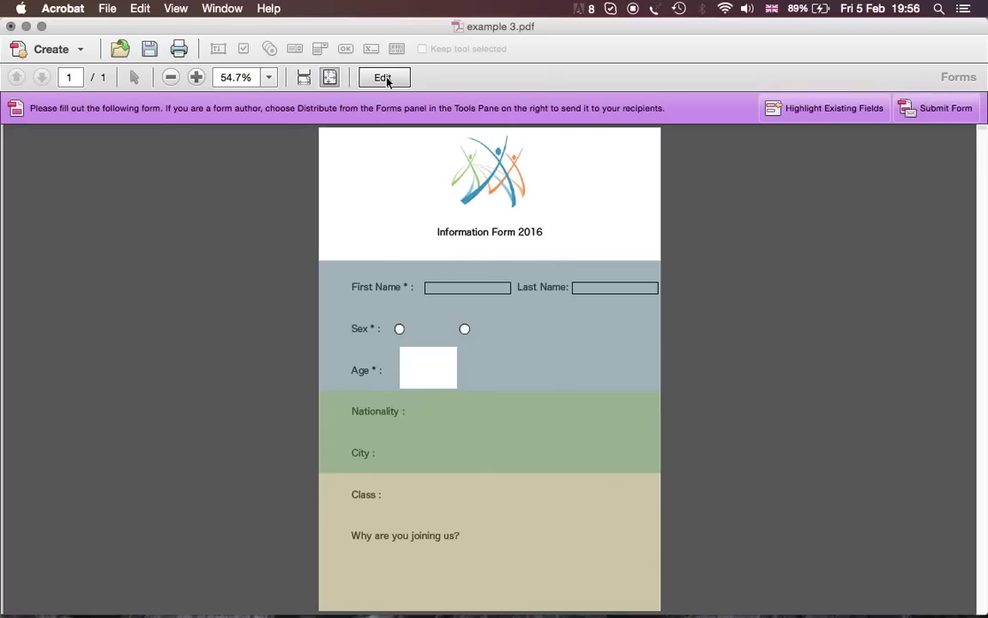
pyautogui.click(398, 329)
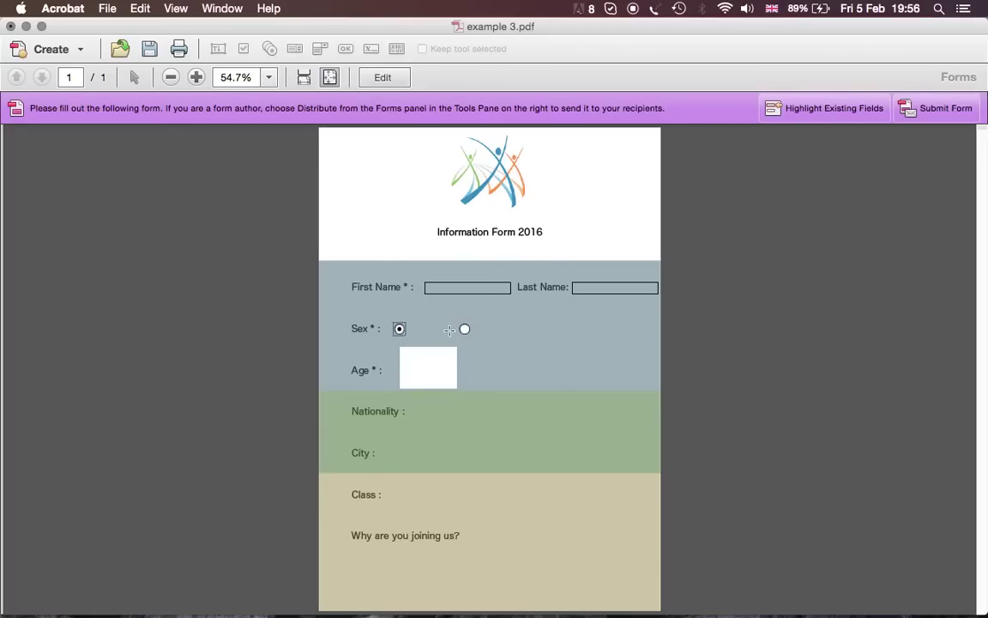
pyautogui.click(464, 331)
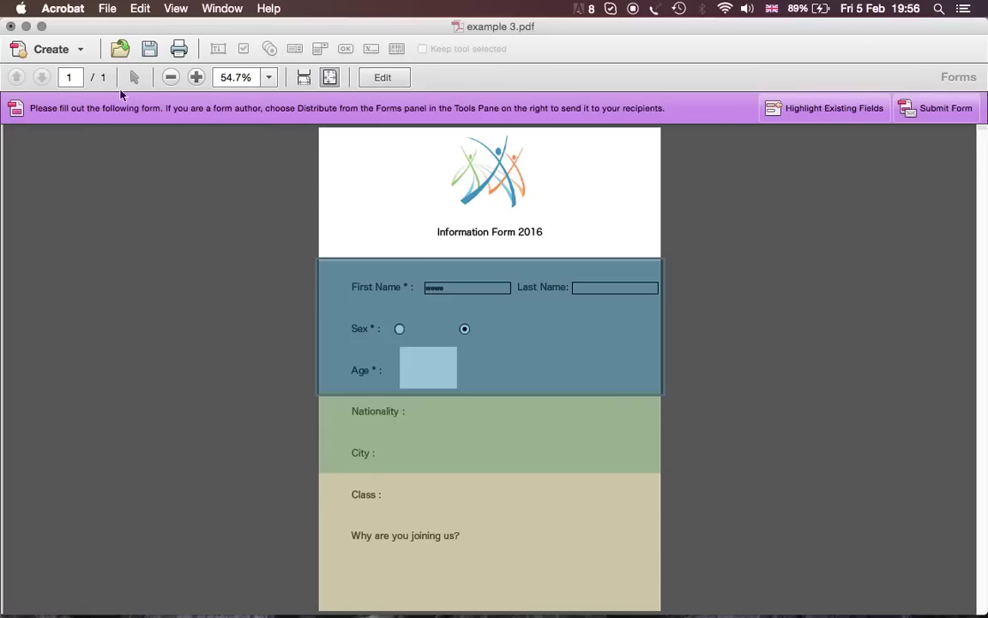
# - Save and close example 3.pdf, and reopen it from the desktop
pyautogui.click(149, 48)
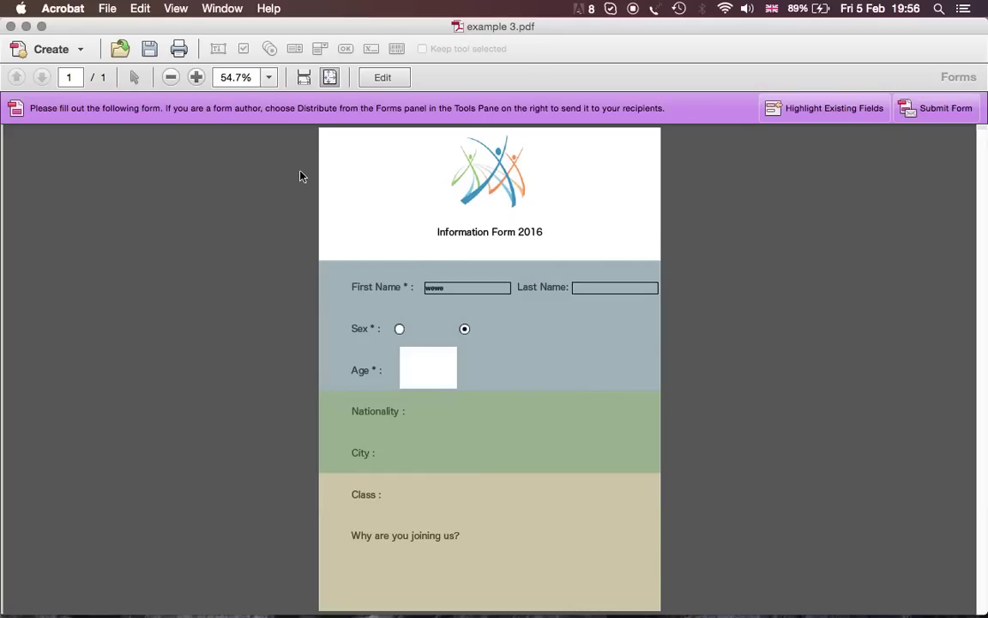
pyautogui.click(11, 27)
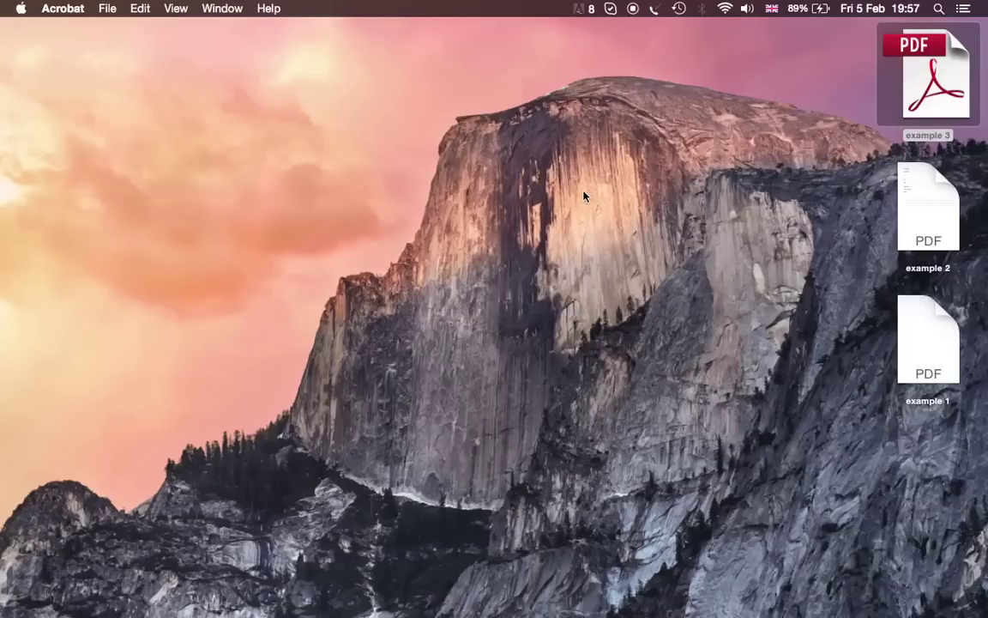
pyautogui.doubleClick(884, 50)
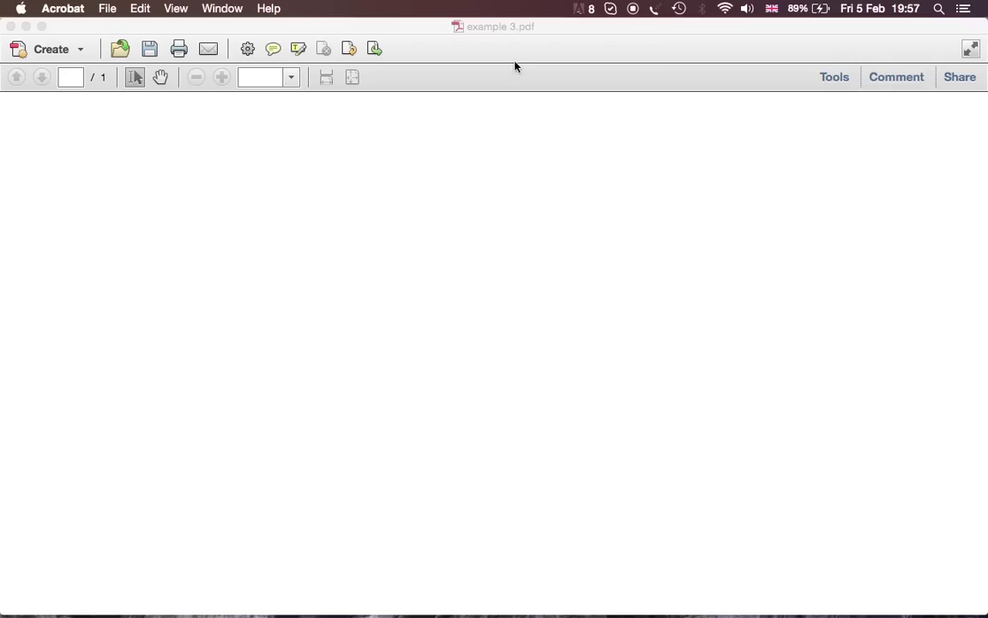
# - Test the Sex radio buttons and the Age list box in the reopened form, and close example 3.pdf without saving
pyautogui.scroll(-5, 452, 413)
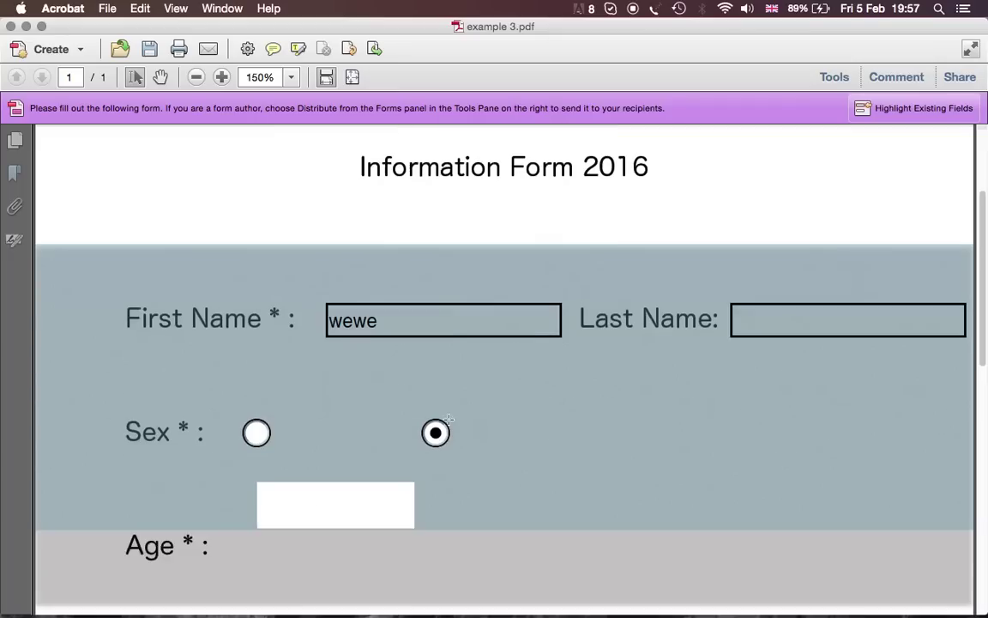
pyautogui.click(256, 407)
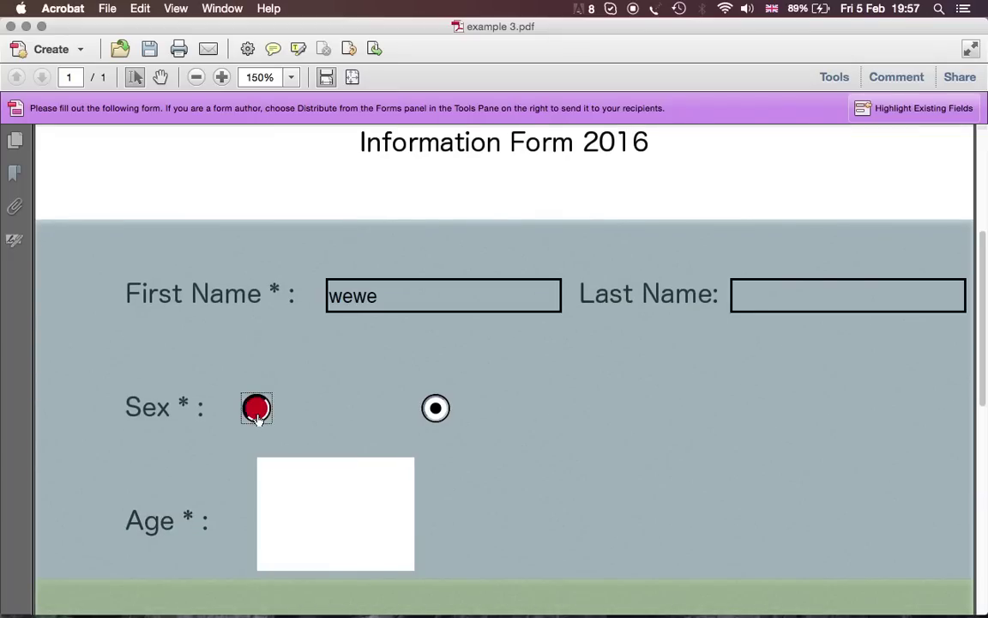
pyautogui.click(428, 408)
pyautogui.click(358, 510)
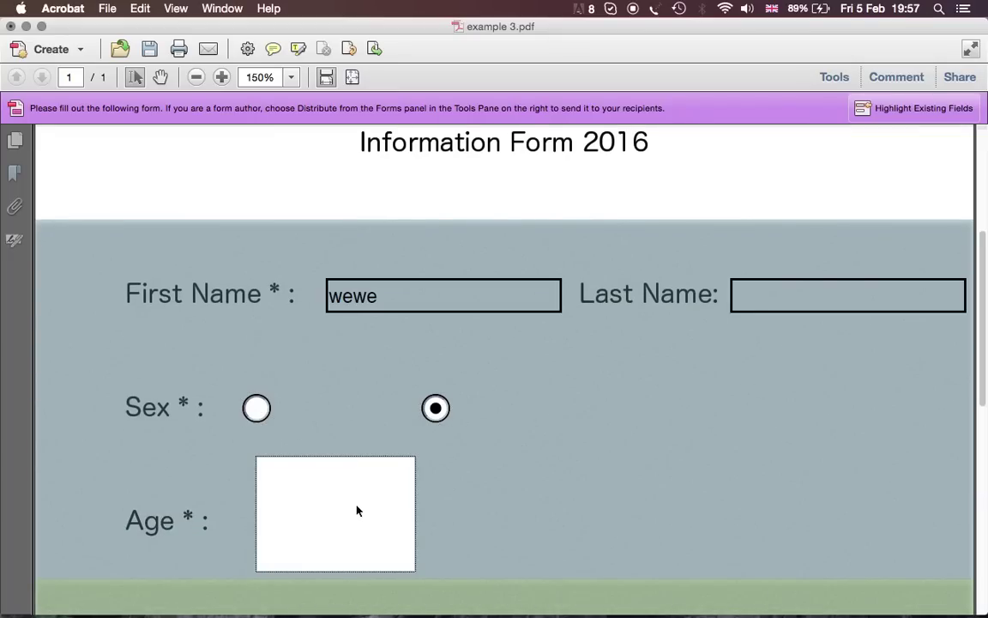
pyautogui.hotkey('ctrl', 'Up')
pyautogui.hotkey('ctrl', 'Up')
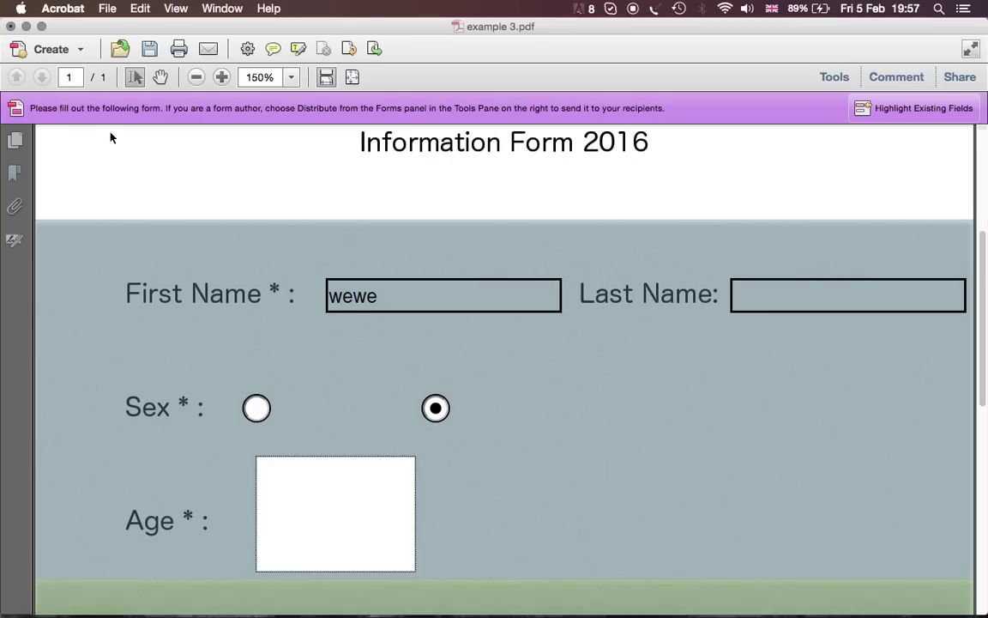
pyautogui.click(10, 26)
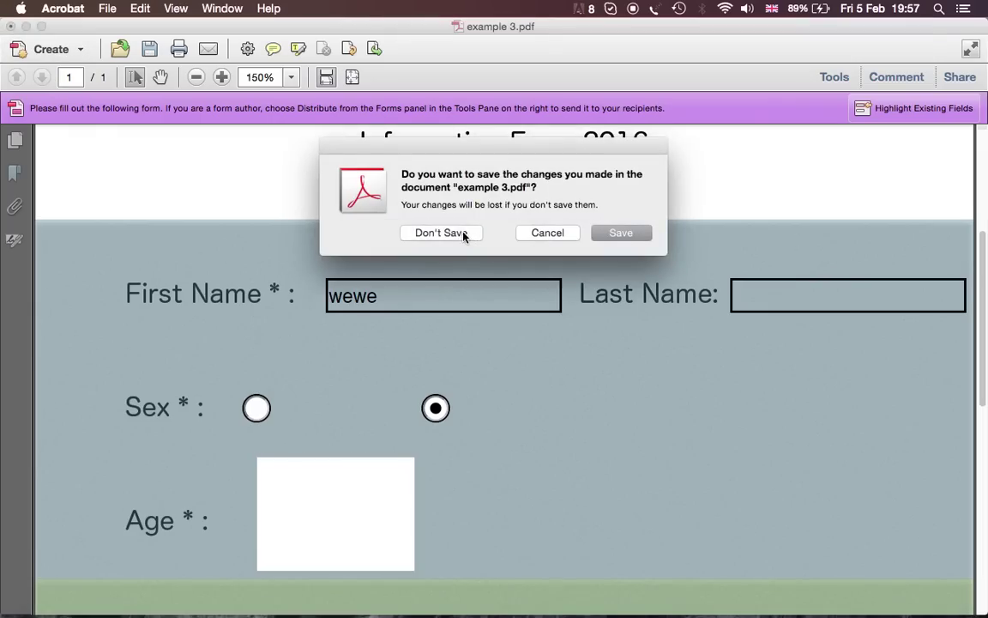
pyautogui.click(463, 234)
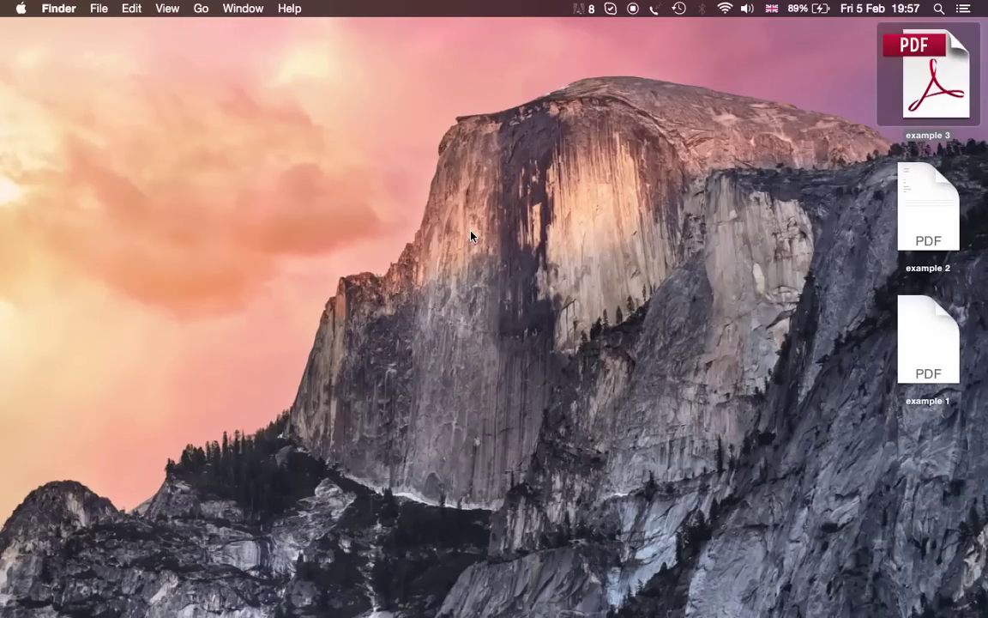